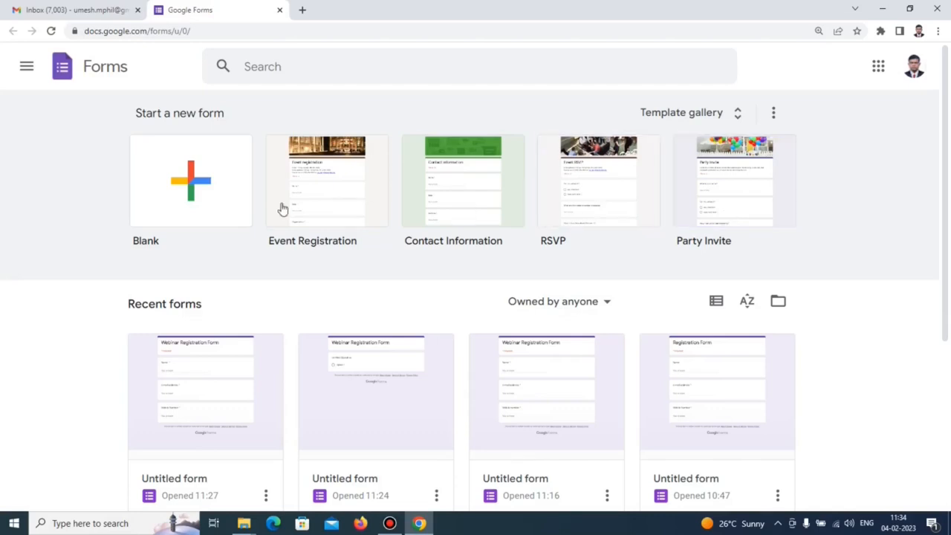
# Start a blank form titled 'Webinar Registration Form'.
pyautogui.click(187, 196)
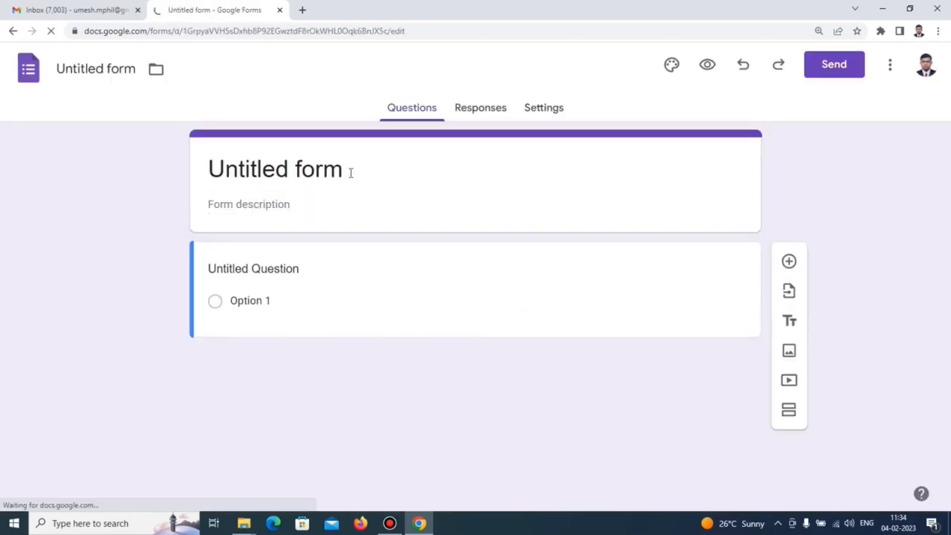
pyautogui.click(350, 171)
pyautogui.moveTo(350, 171); pyautogui.dragTo(199, 172)
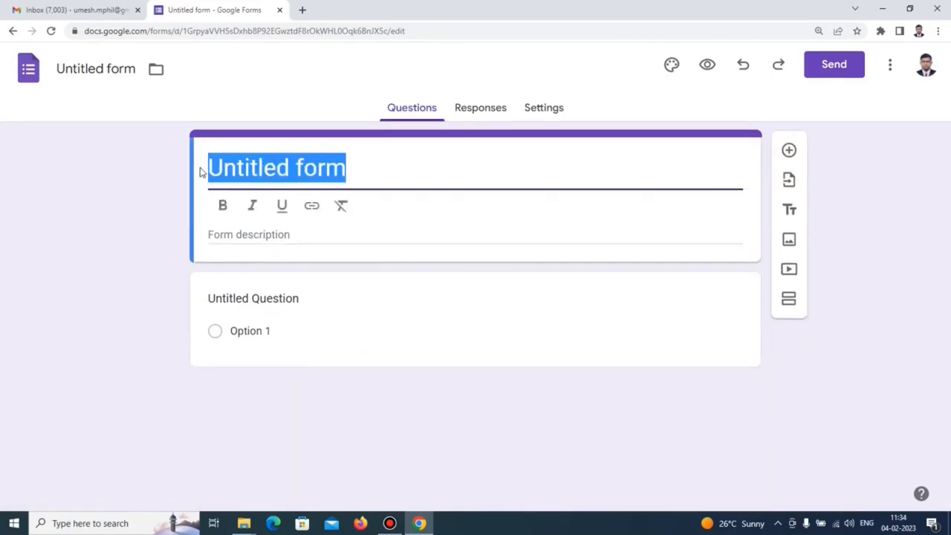
pyautogui.write('Webi')
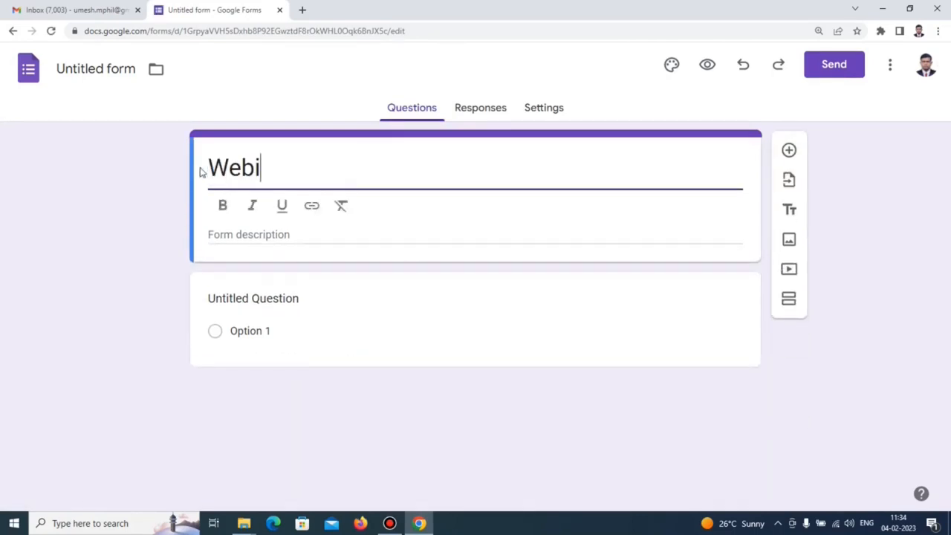
pyautogui.write('nar Re')
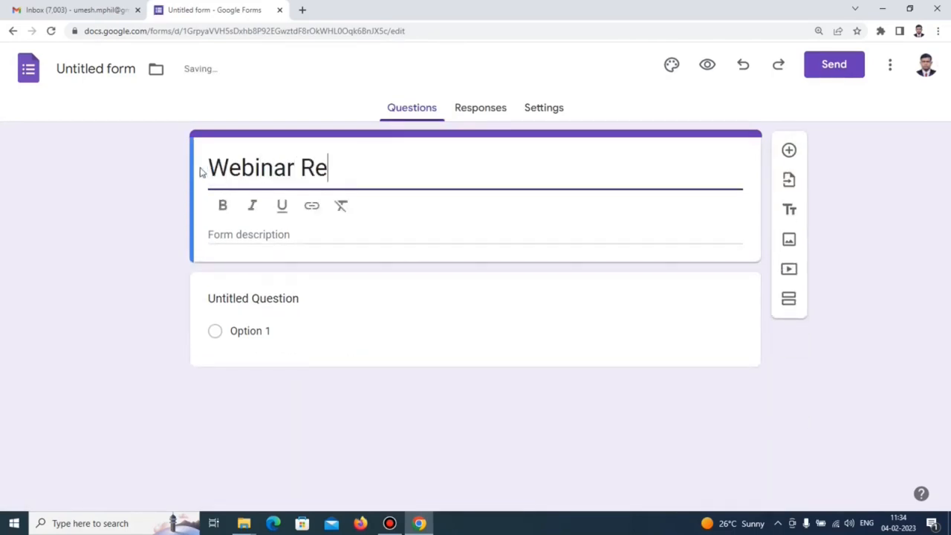
pyautogui.write('gistra')
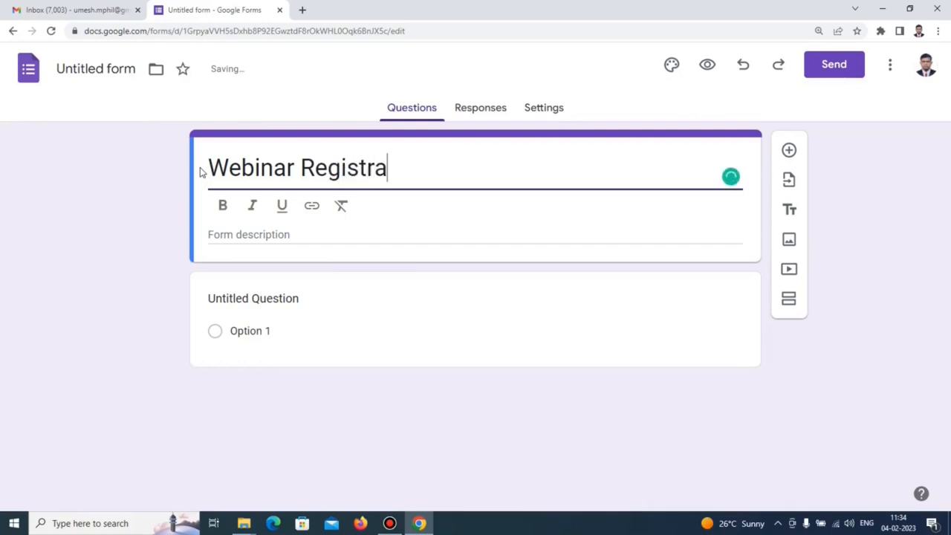
pyautogui.write('tion Form')
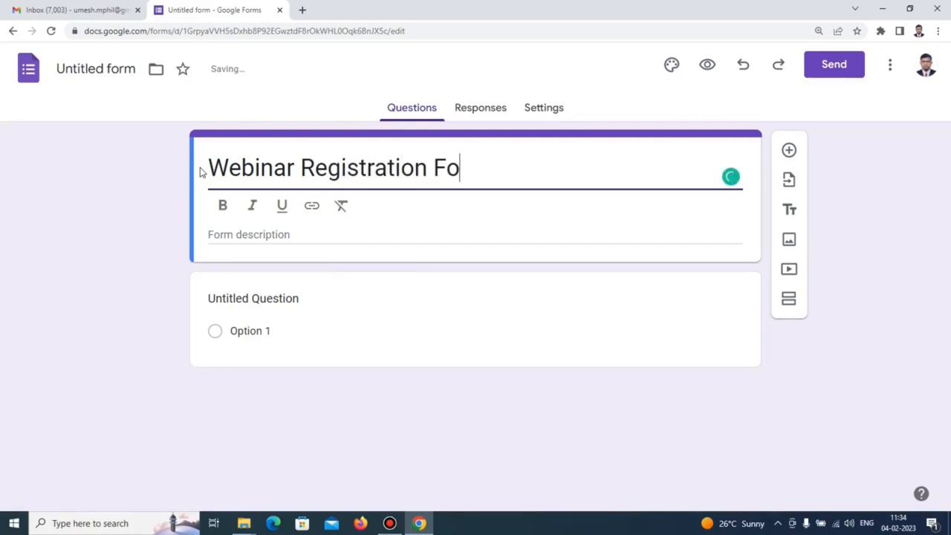
# Make the first question a required short-answer 'Name' question and add another question below.
pyautogui.click(286, 301)
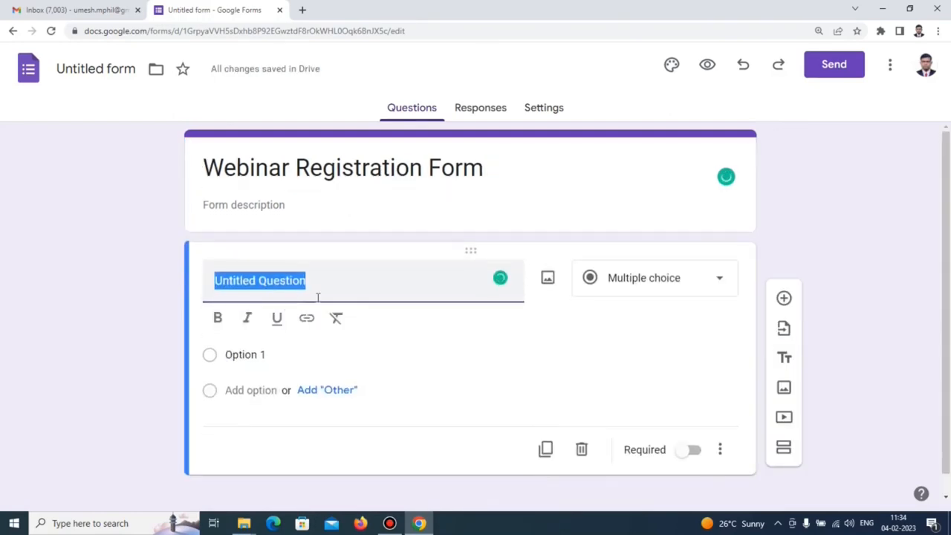
pyautogui.write('Name')
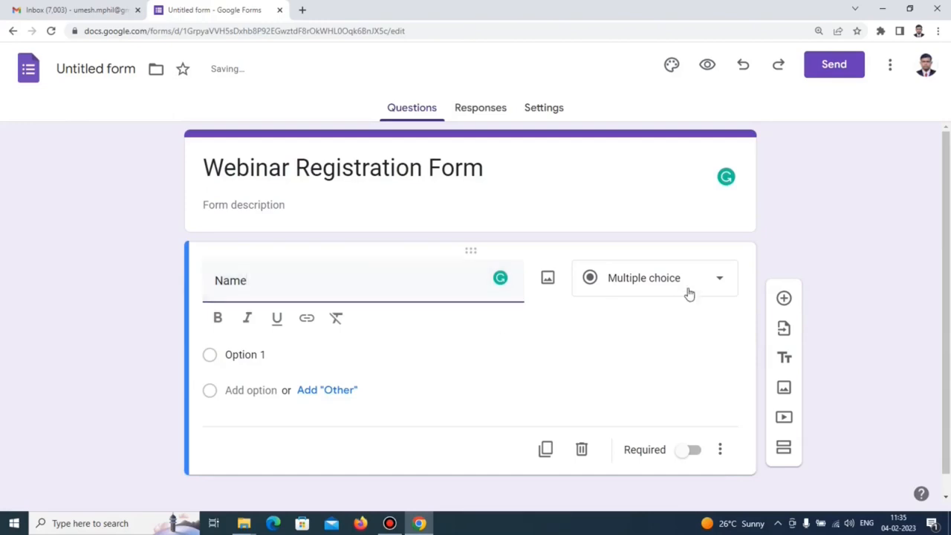
pyautogui.click(726, 283)
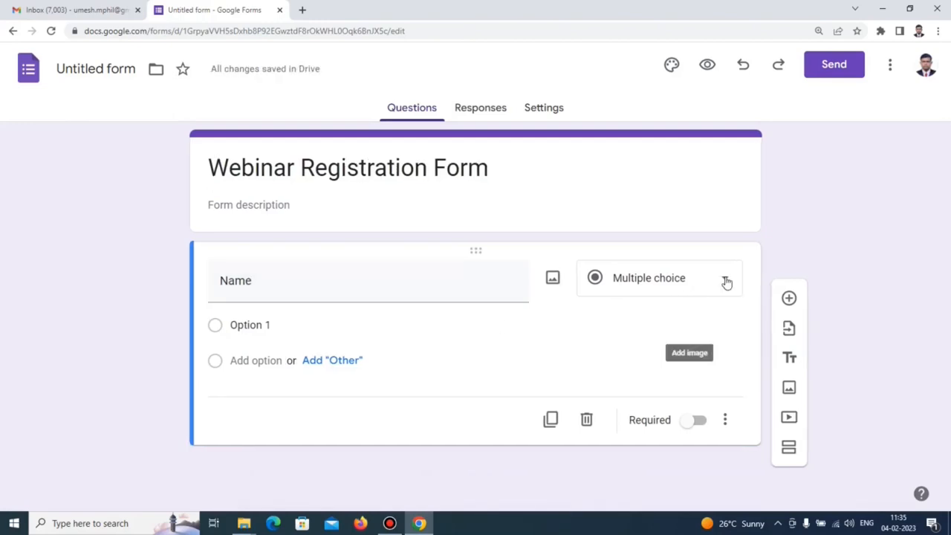
pyautogui.click(726, 283)
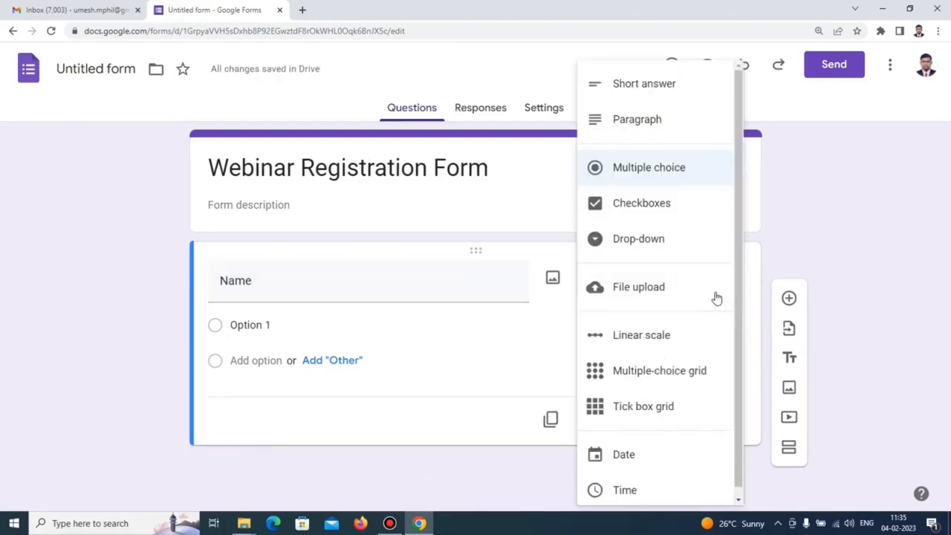
pyautogui.click(659, 91)
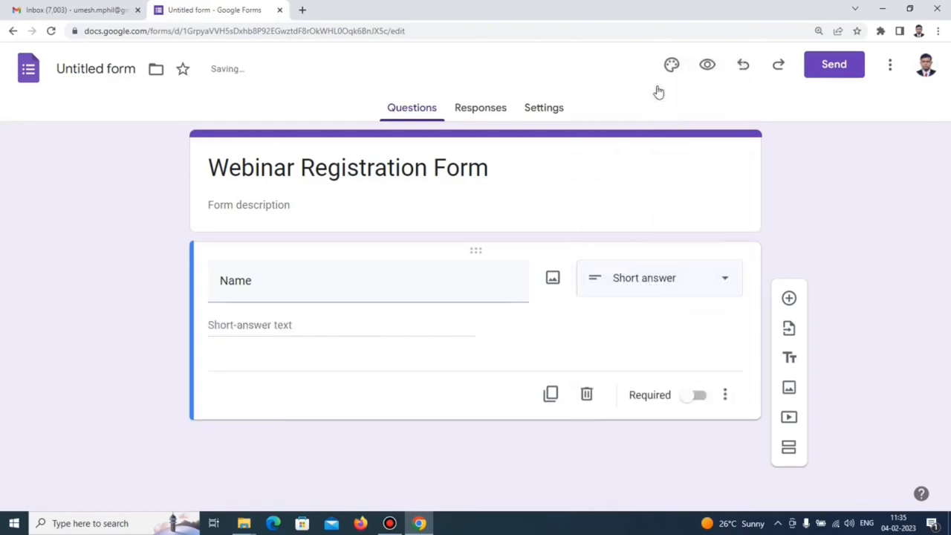
pyautogui.click(698, 395)
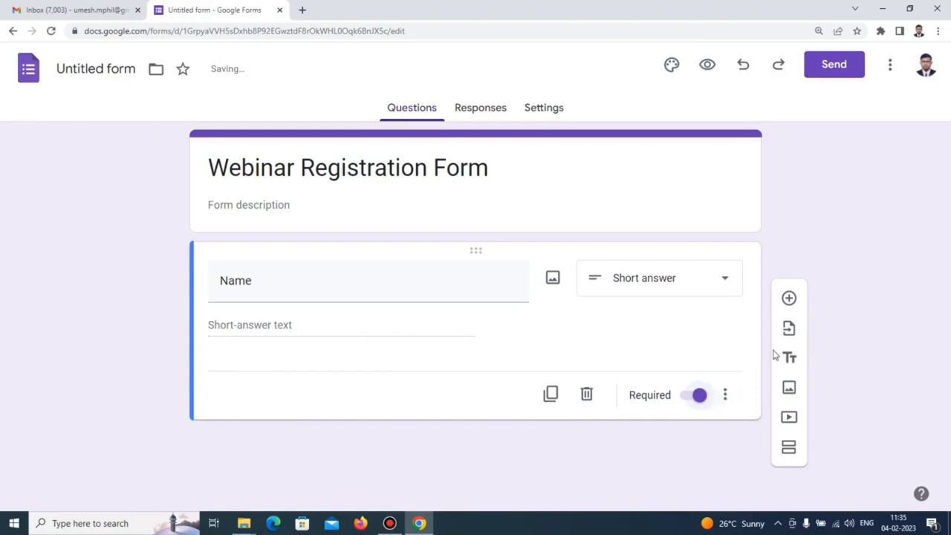
pyautogui.click(789, 299)
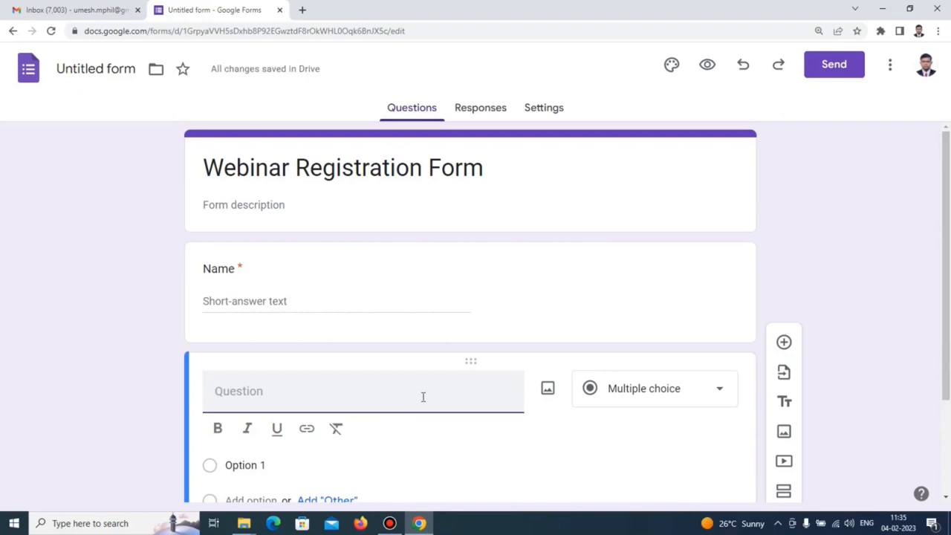
# Title the new question 'e-mail address' and make it a required short answer.
pyautogui.write('e-mail address')
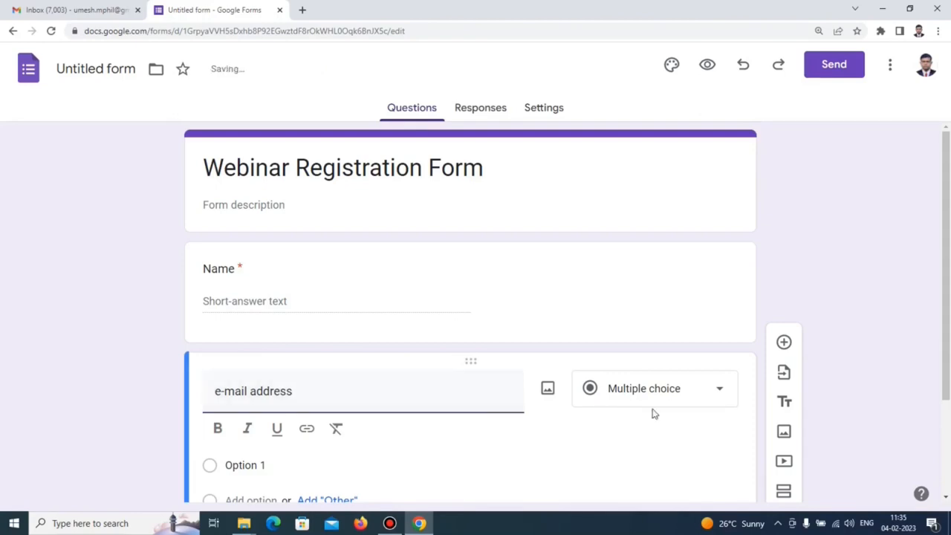
pyautogui.click(721, 394)
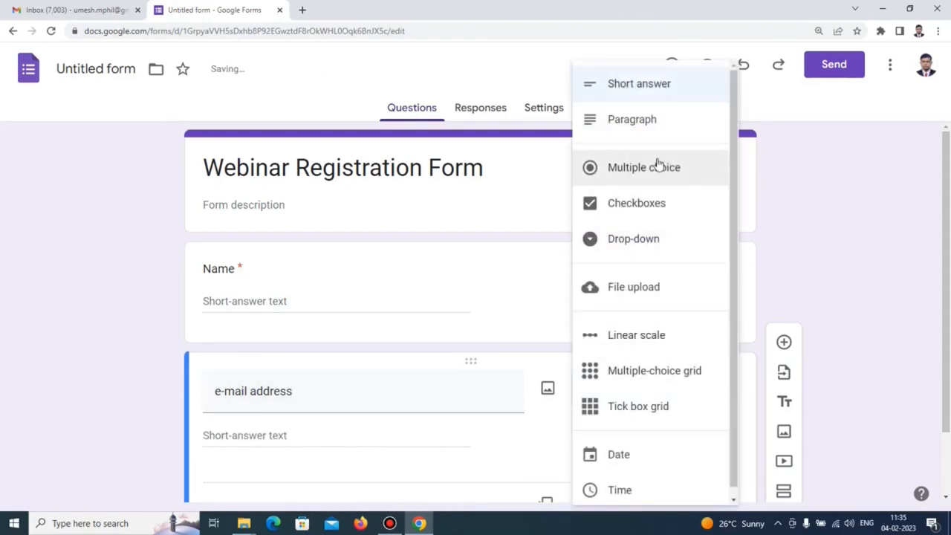
pyautogui.click(649, 92)
pyautogui.scroll(-1, 616, 355)
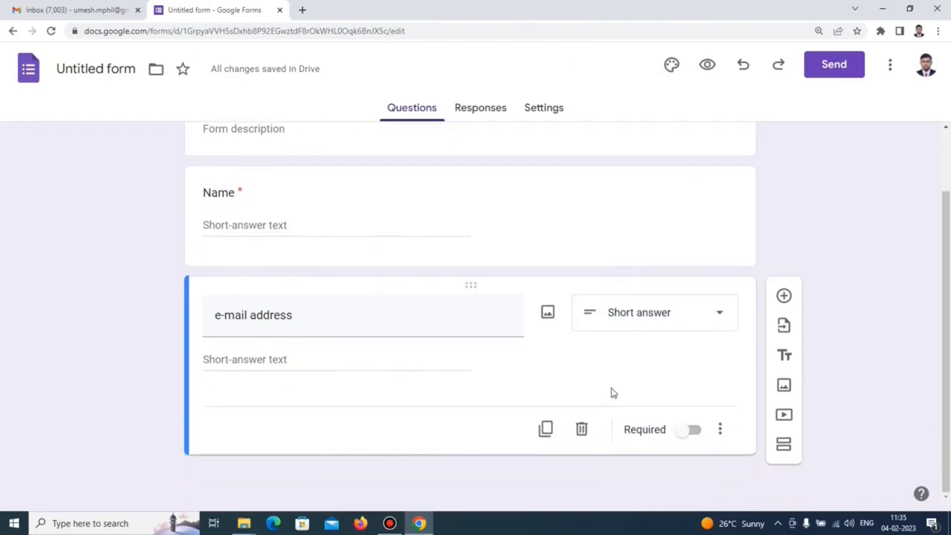
pyautogui.click(695, 432)
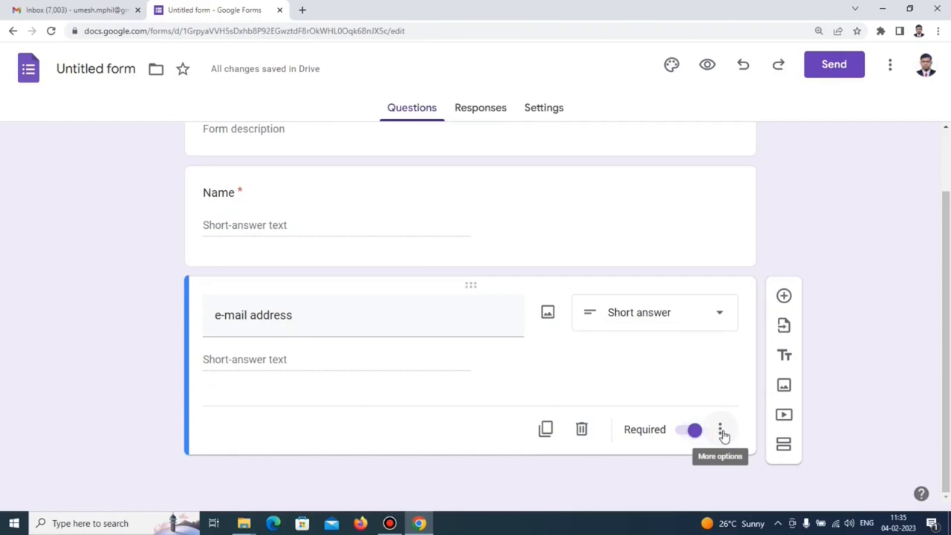
# Add Text–Email response validation with the error 'Please enter the valid e-mail address'.
pyautogui.click(721, 432)
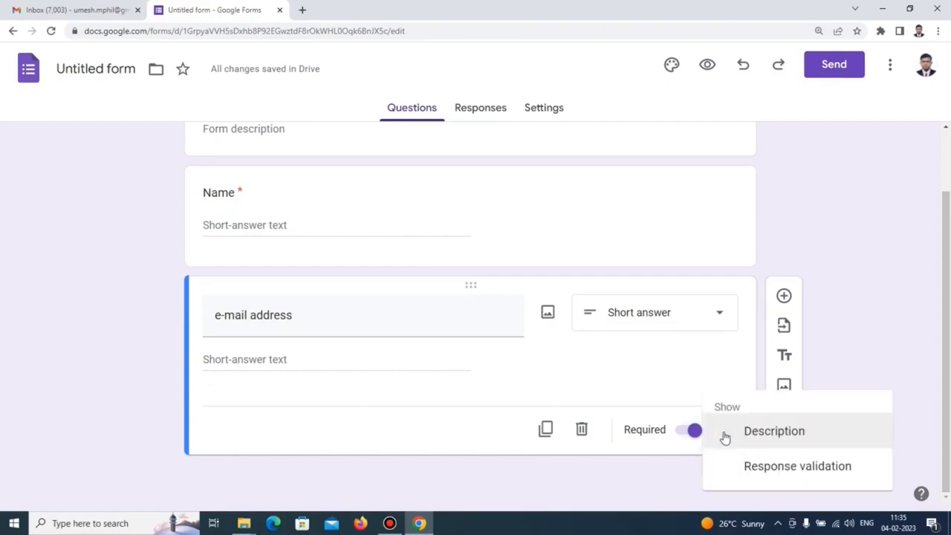
pyautogui.click(773, 468)
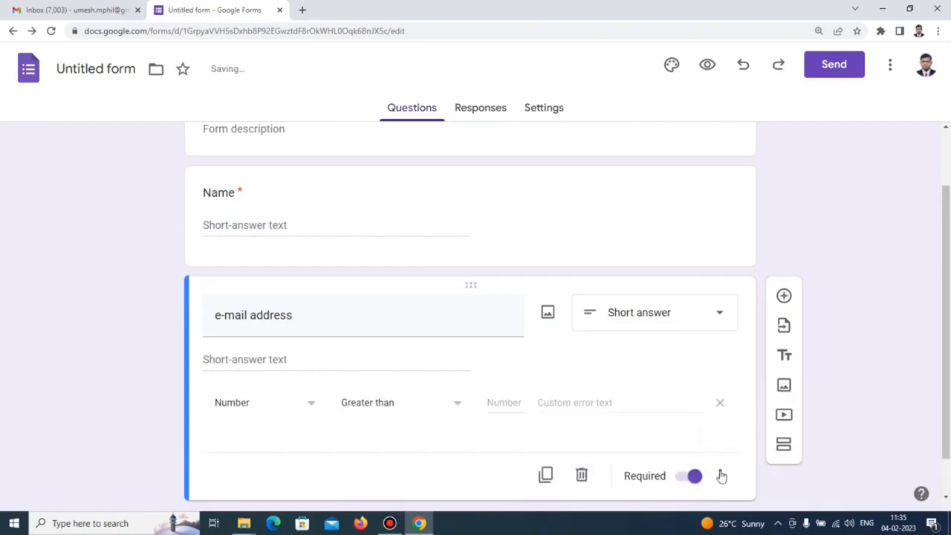
pyautogui.click(311, 407)
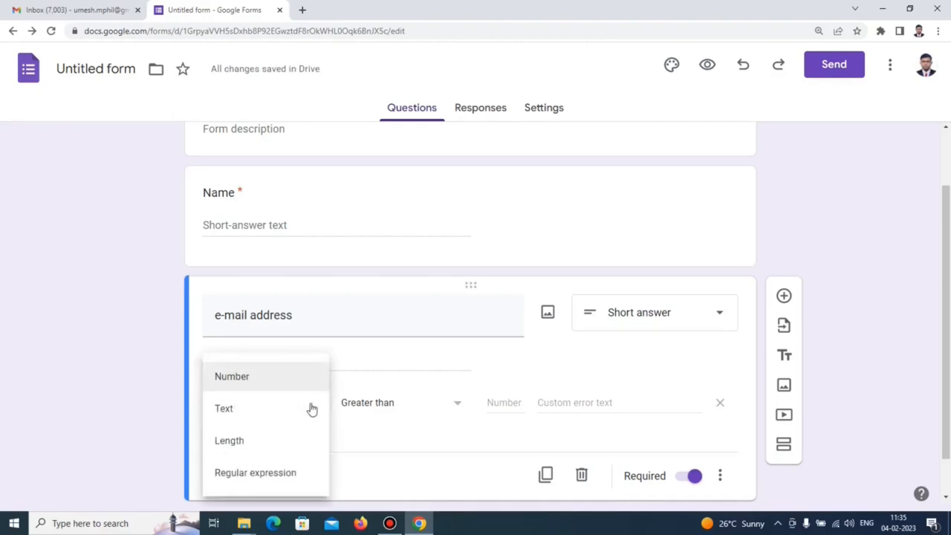
pyautogui.click(227, 419)
pyautogui.click(421, 411)
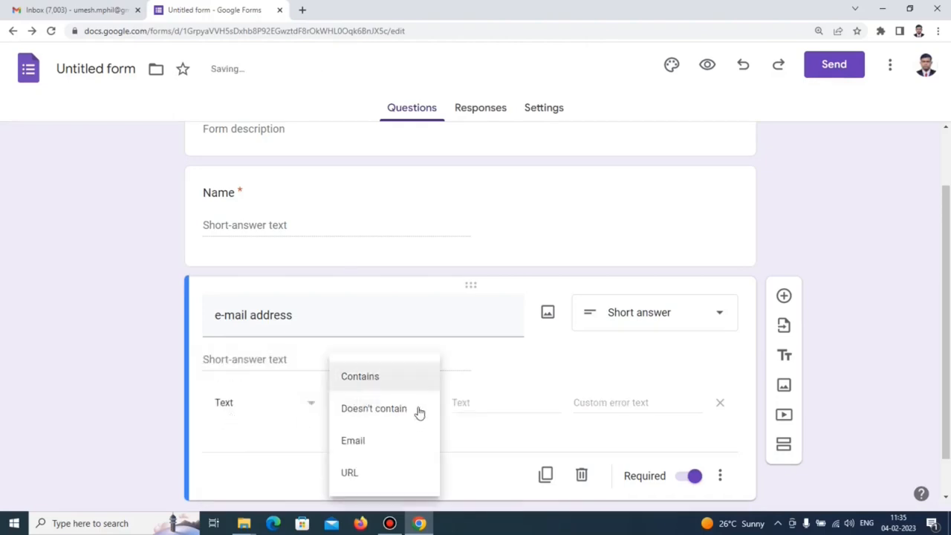
pyautogui.click(368, 444)
pyautogui.click(478, 405)
pyautogui.write('Please en')
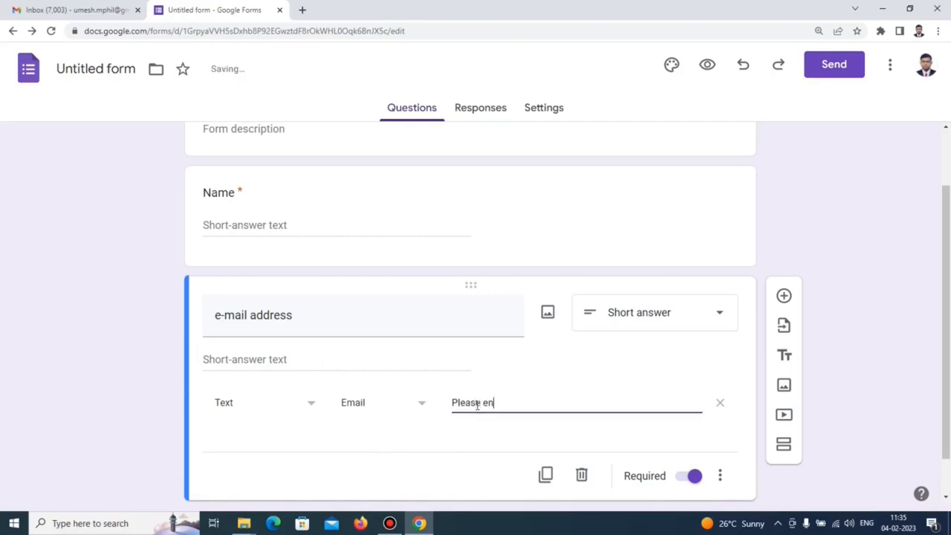
pyautogui.write('ter the ')
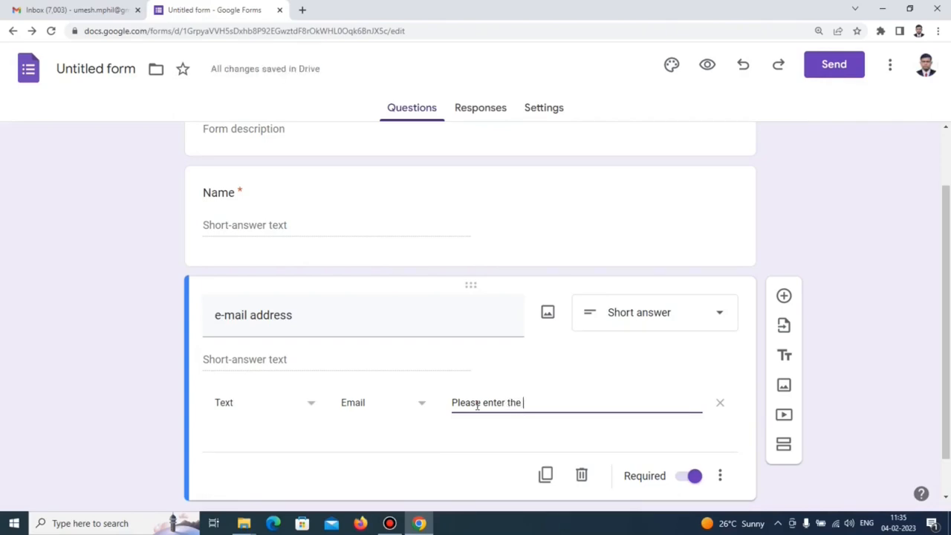
pyautogui.write('valid e-mail a')
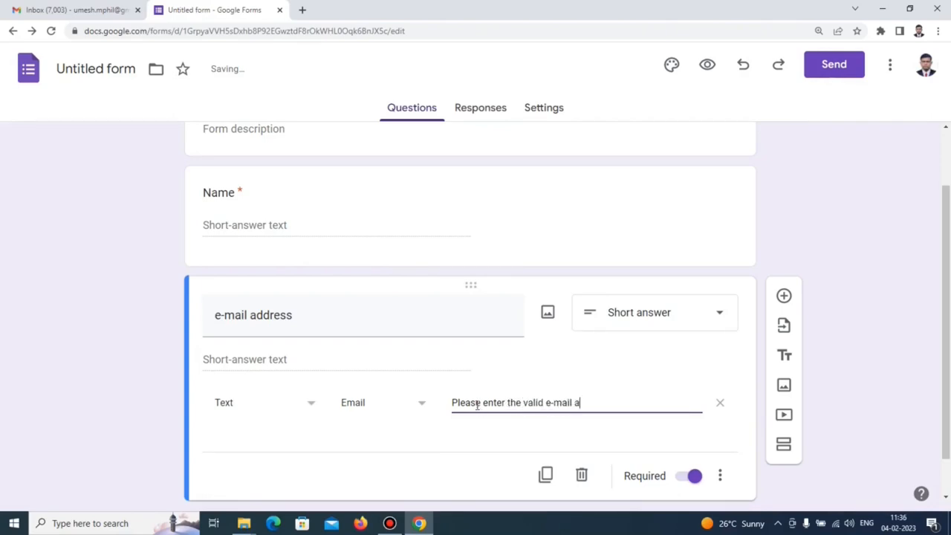
pyautogui.write('ddress')
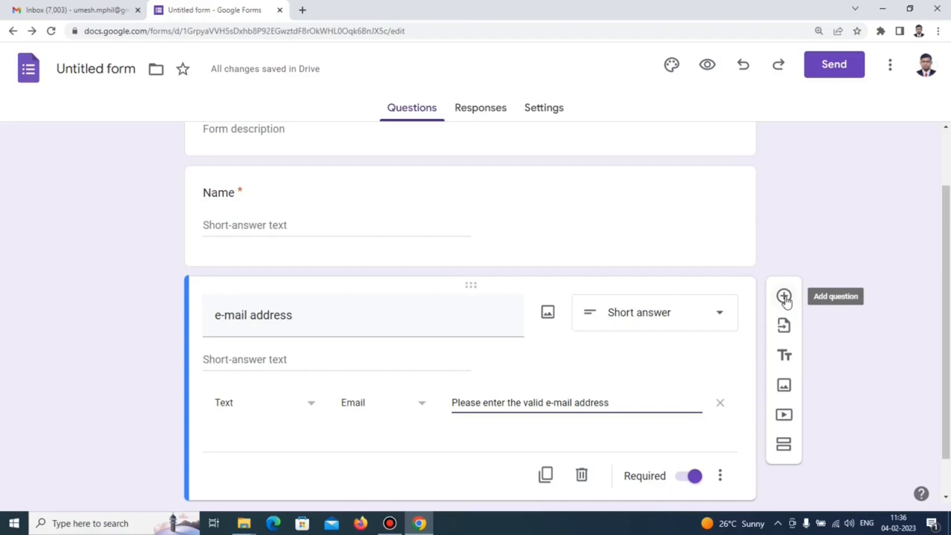
# Add a required 'Mobile Number' question below the e-mail question.
pyautogui.click(784, 297)
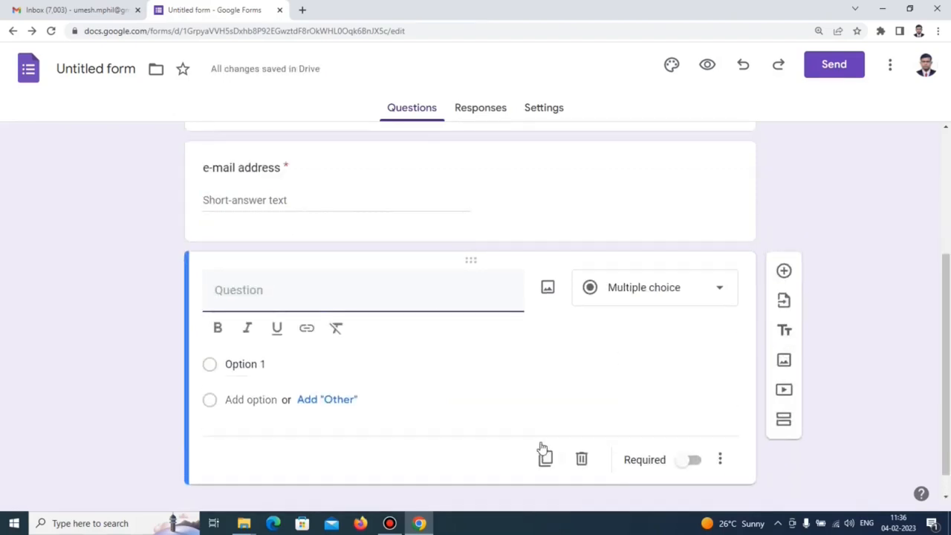
pyautogui.write('M')
pyautogui.write('obil')
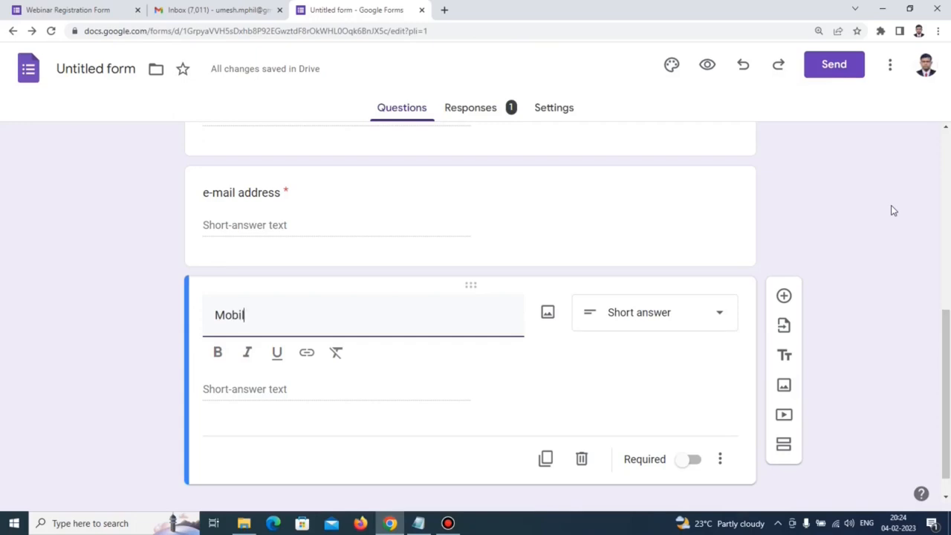
pyautogui.write('e Number')
pyautogui.click(696, 463)
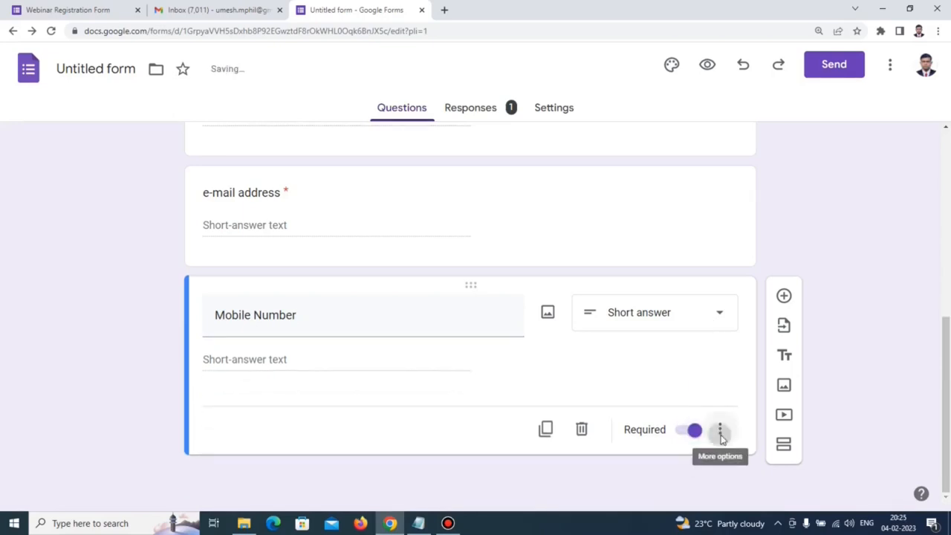
# Validate Mobile Number with regular expression [6-9][0-9]{9} and error 'Please enter the valid mobile number'.
pyautogui.click(719, 432)
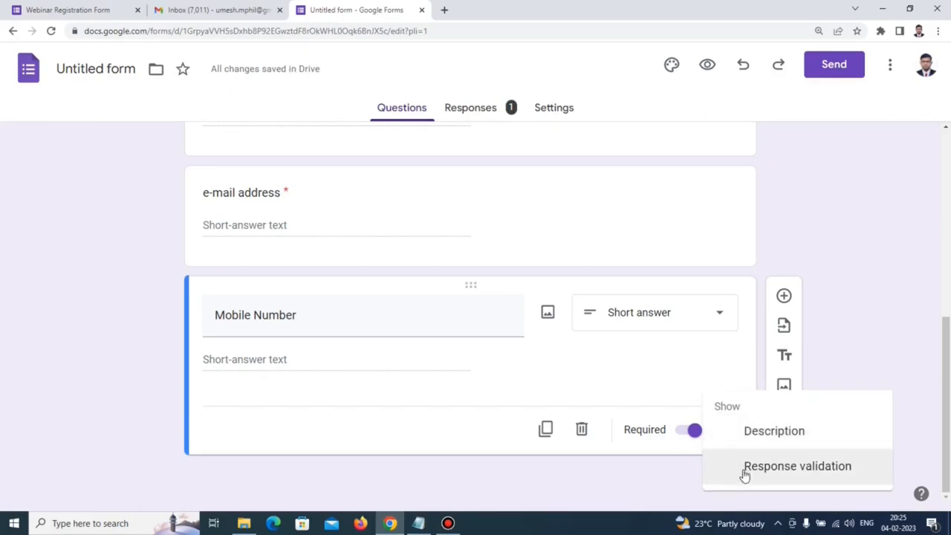
pyautogui.click(745, 468)
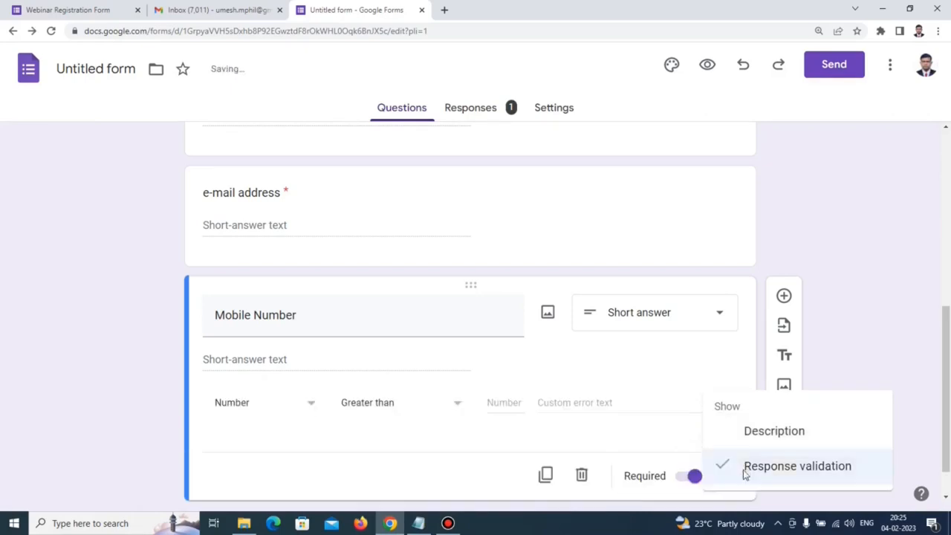
pyautogui.click(311, 407)
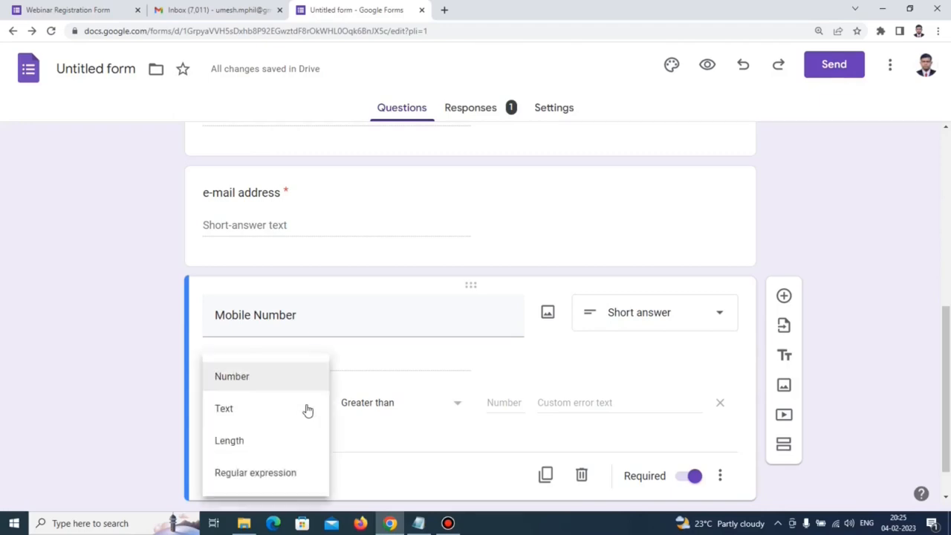
pyautogui.click(263, 473)
pyautogui.click(422, 409)
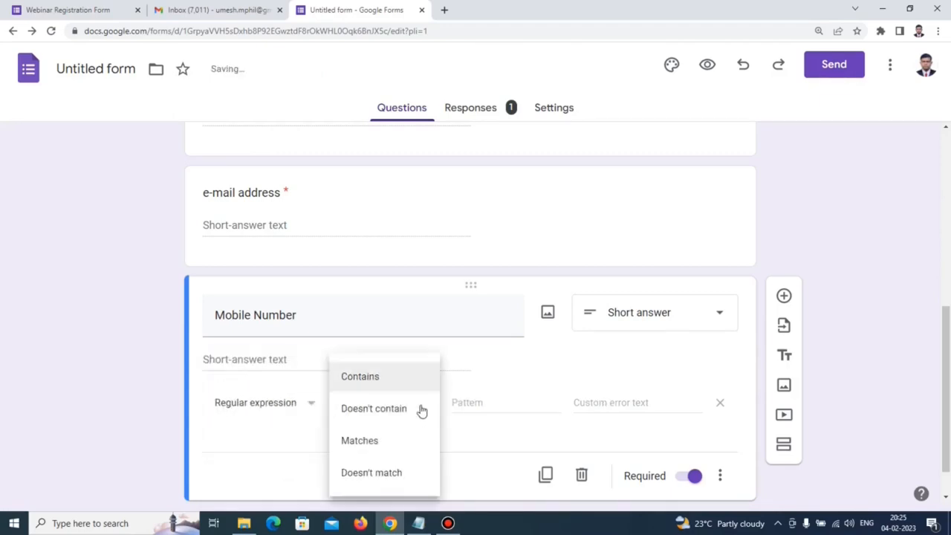
pyautogui.click(381, 442)
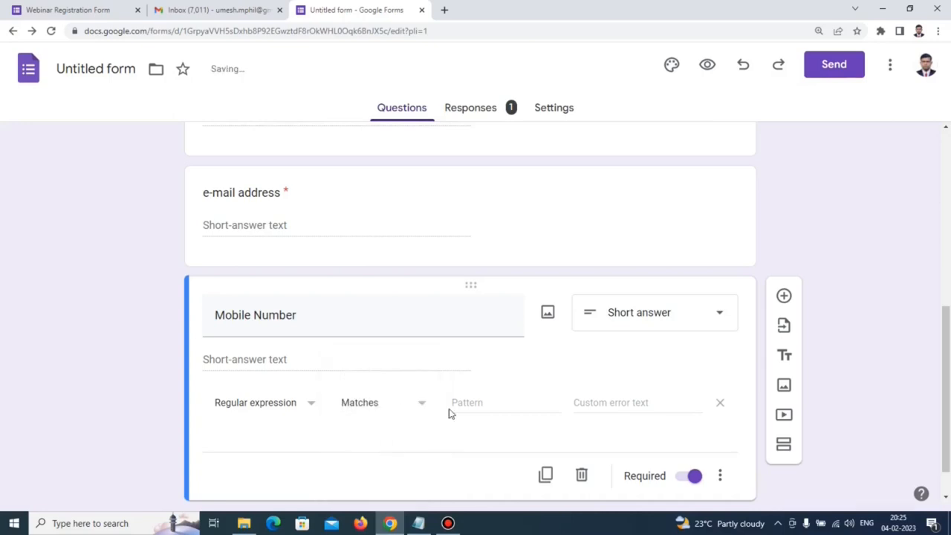
pyautogui.click(460, 402)
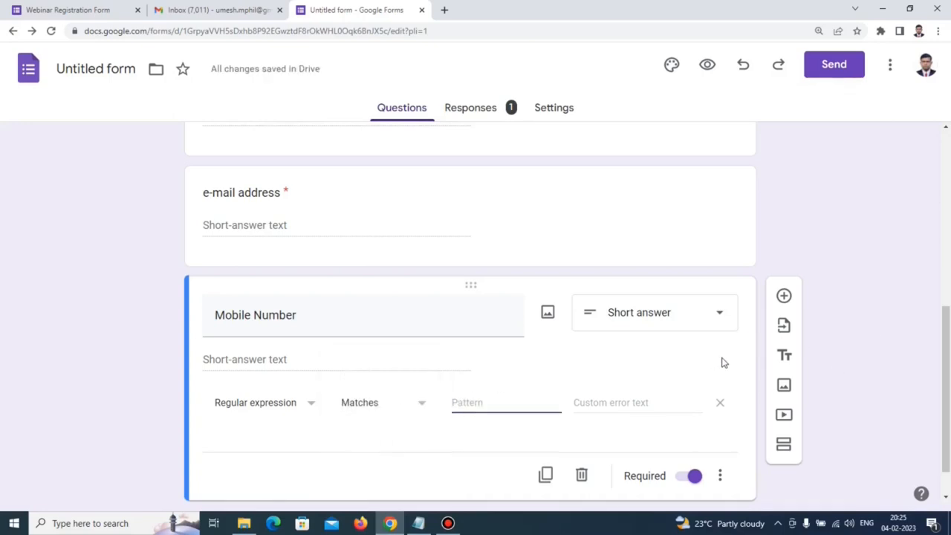
pyautogui.write('[')
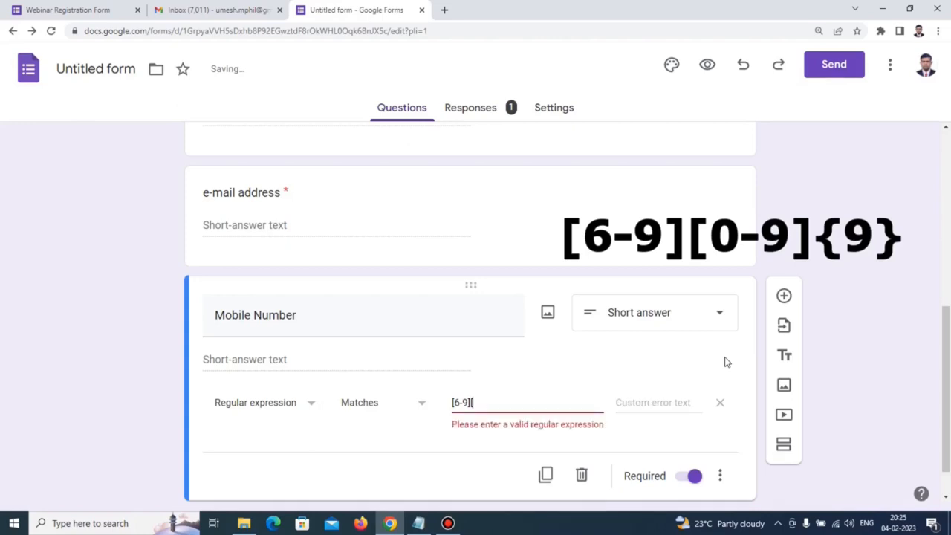
pyautogui.write('0')
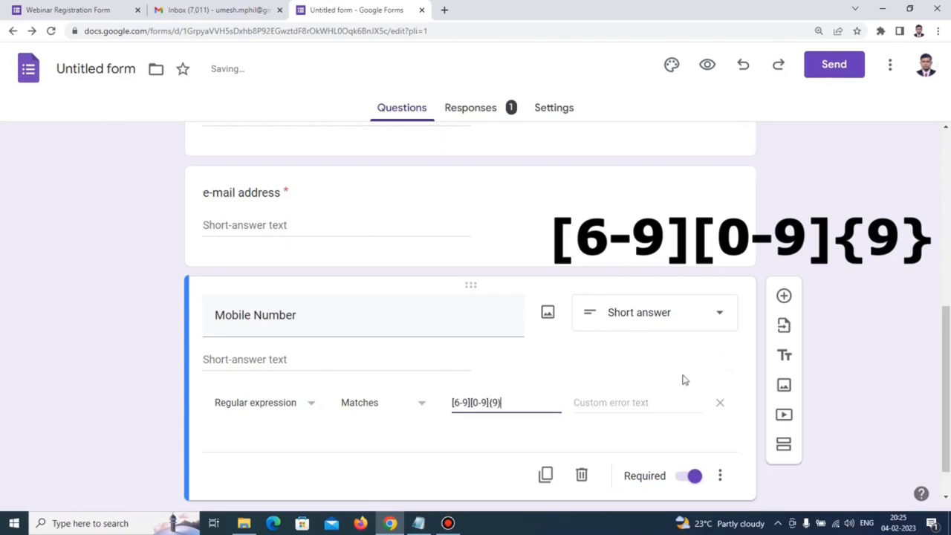
pyautogui.click(608, 406)
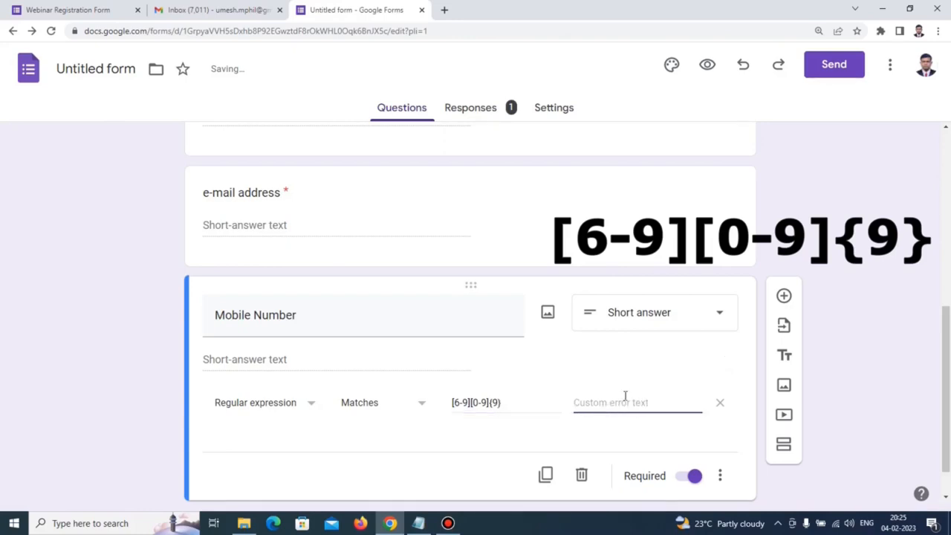
pyautogui.write('Please enter')
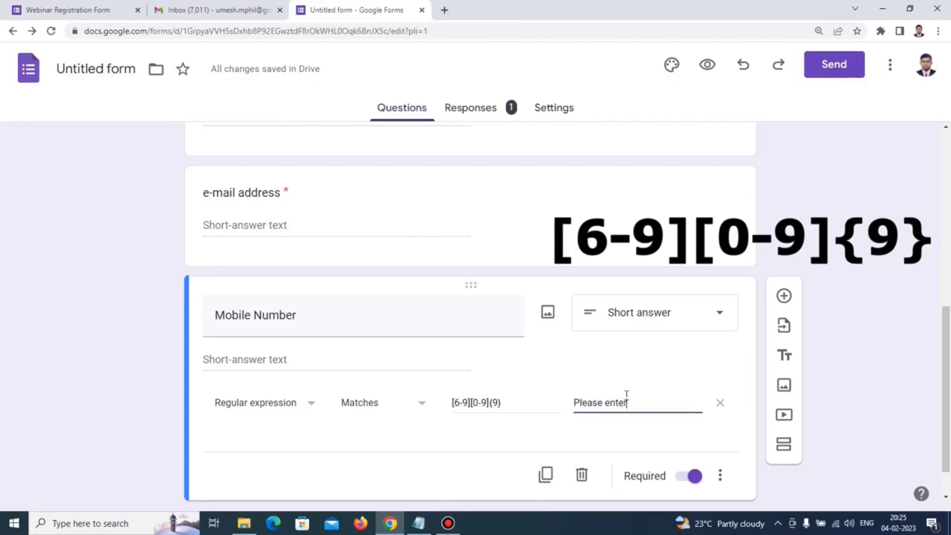
pyautogui.write(' the ')
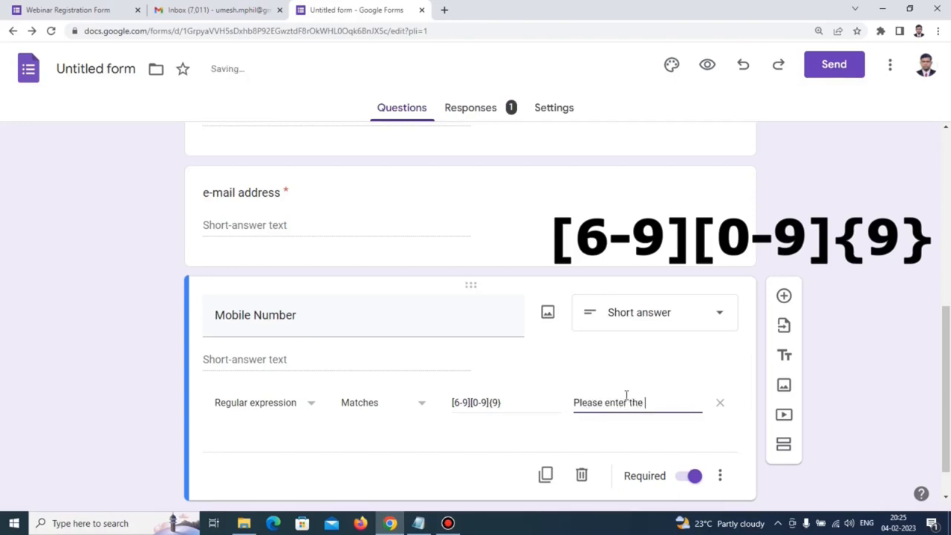
pyautogui.write('valid ')
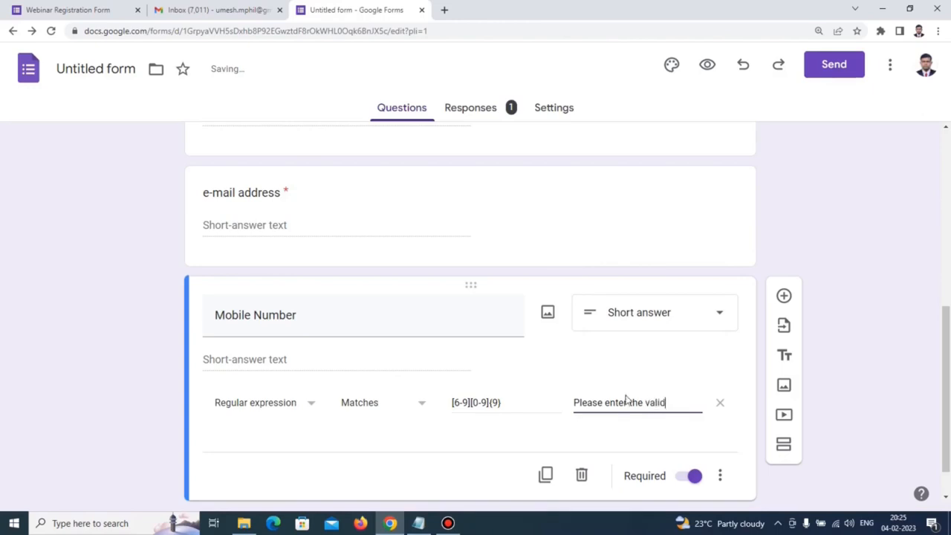
pyautogui.write('mobile number')
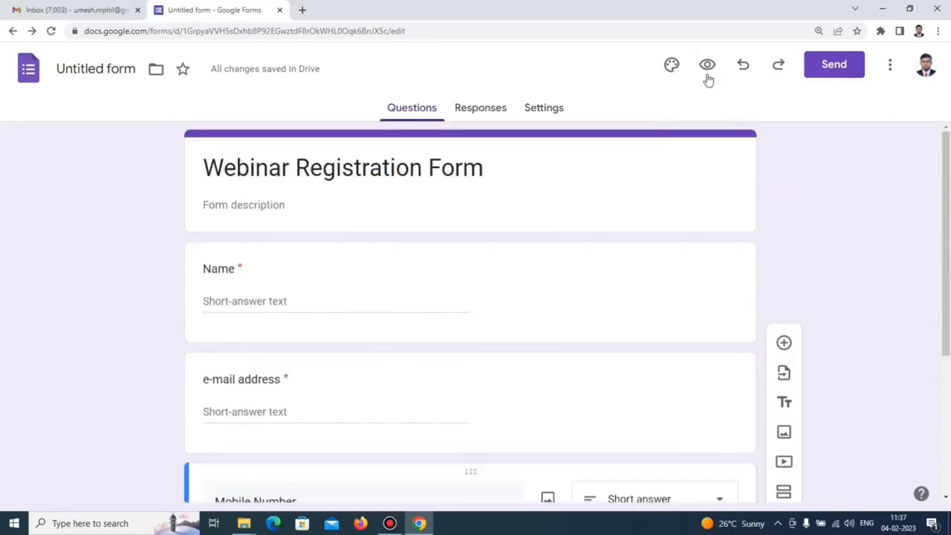
# Preview the live form and fill in a test name and e-mail address.
pyautogui.click(707, 76)
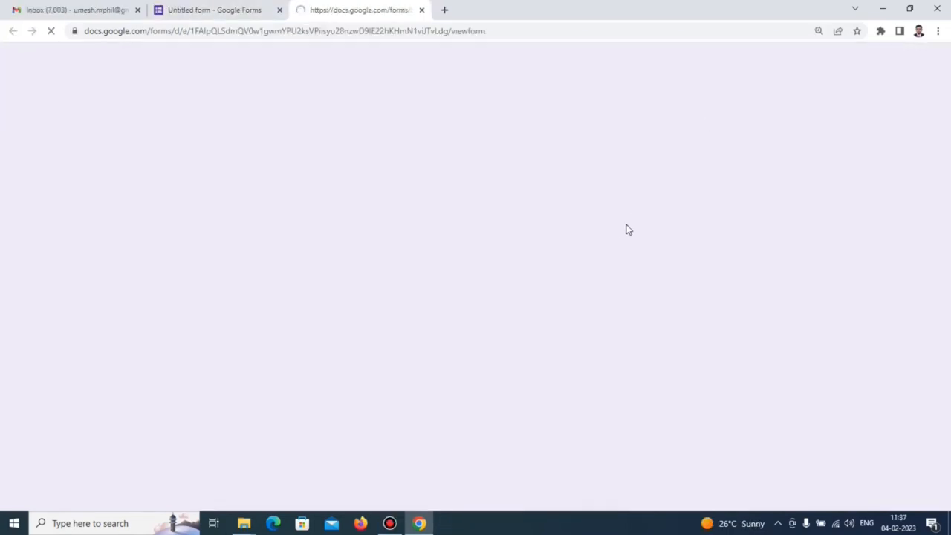
pyautogui.click(350, 246)
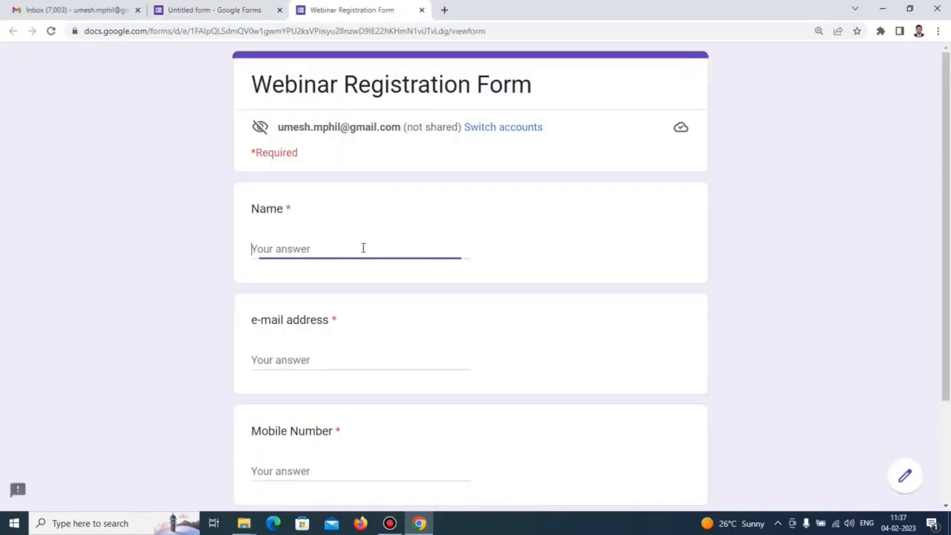
pyautogui.scroll(-1, 885, 230)
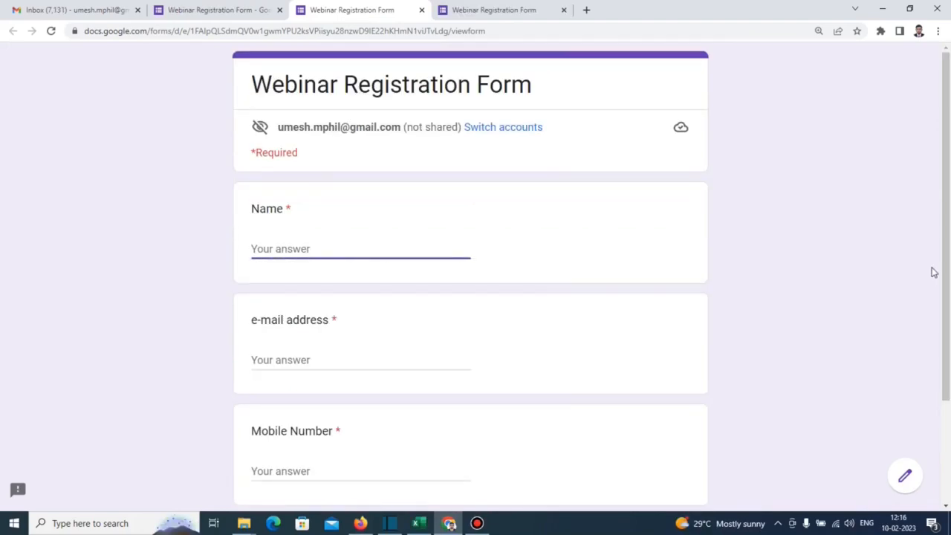
pyautogui.scroll(-2, 934, 272)
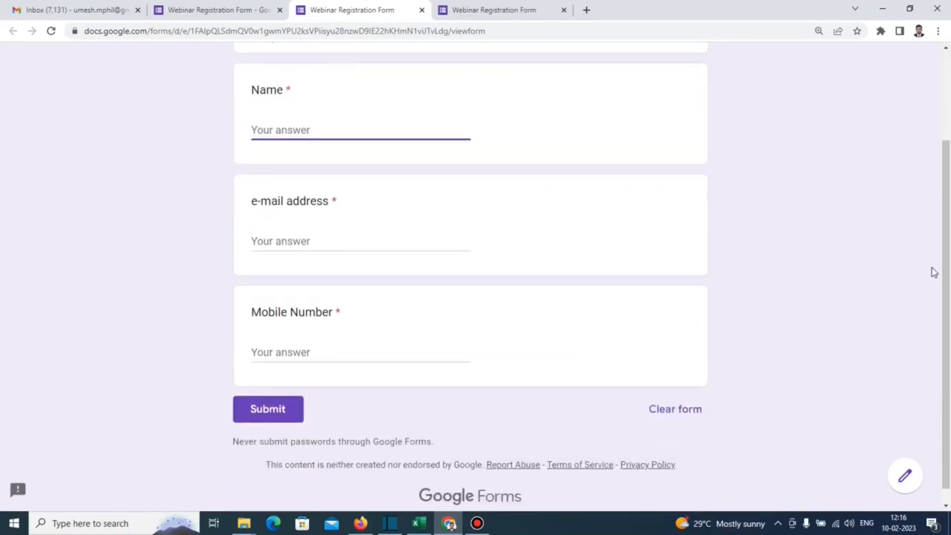
pyautogui.write('I M Umesh')
pyautogui.click(346, 246)
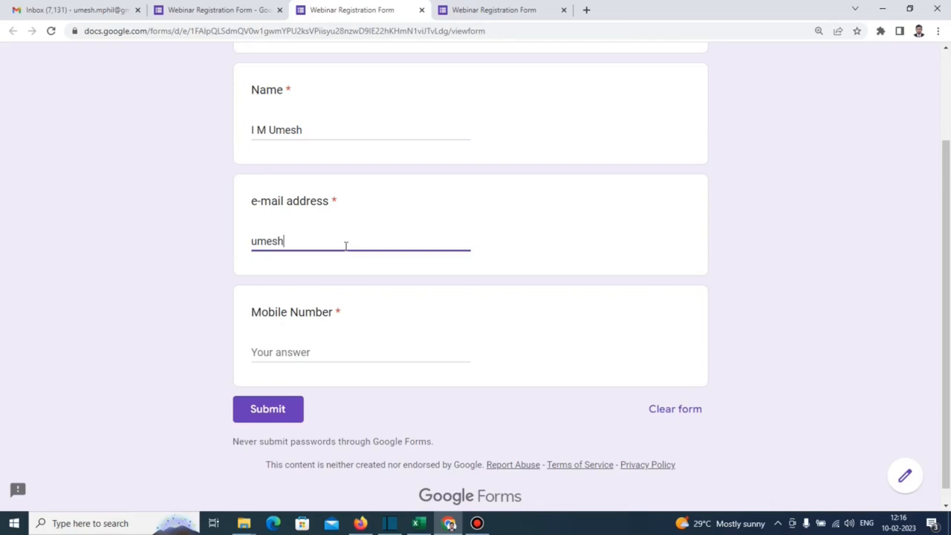
pyautogui.click(427, 273)
pyautogui.click(303, 243)
# Enter 01234 as the mobile number to see it rejected, then retype it starting with 9.
pyautogui.click(278, 352)
pyautogui.write('0')
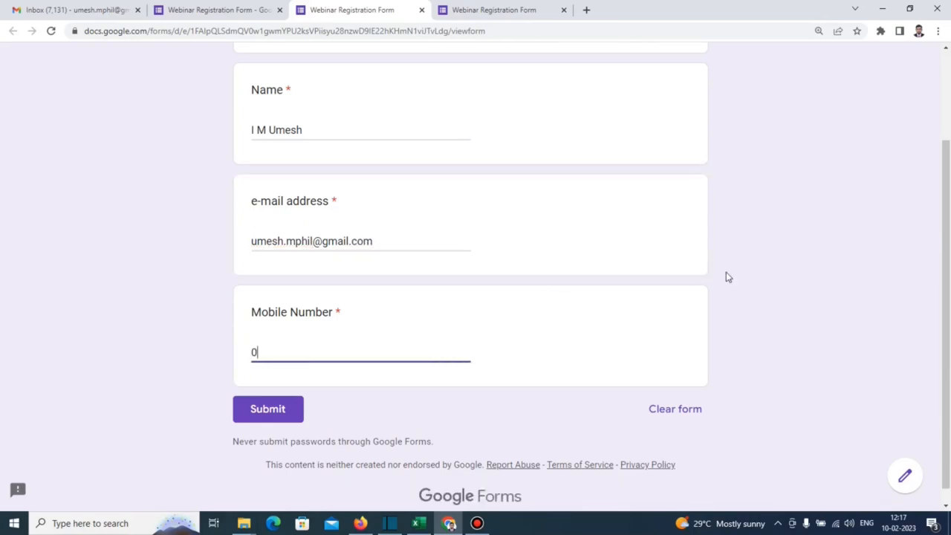
pyautogui.write('1234')
pyautogui.click(599, 366)
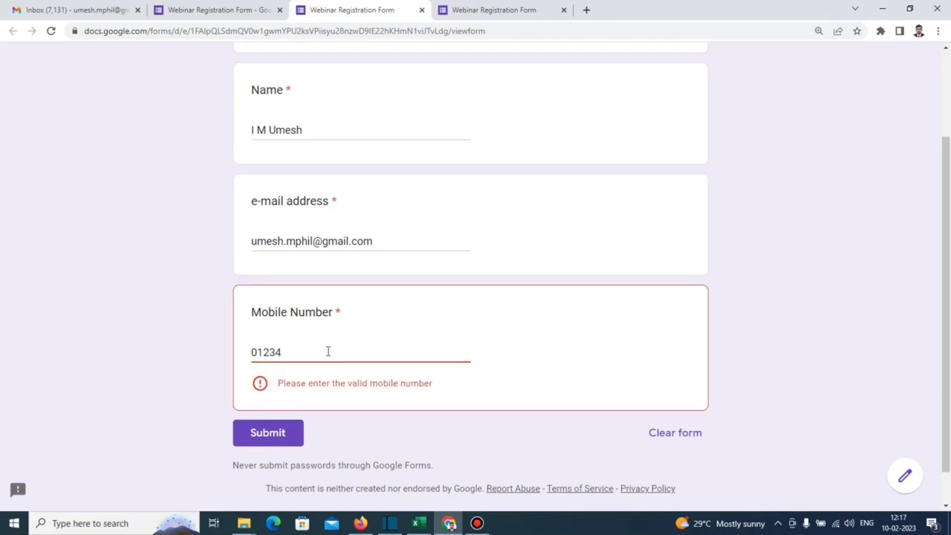
pyautogui.moveTo(327, 352); pyautogui.dragTo(147, 352)
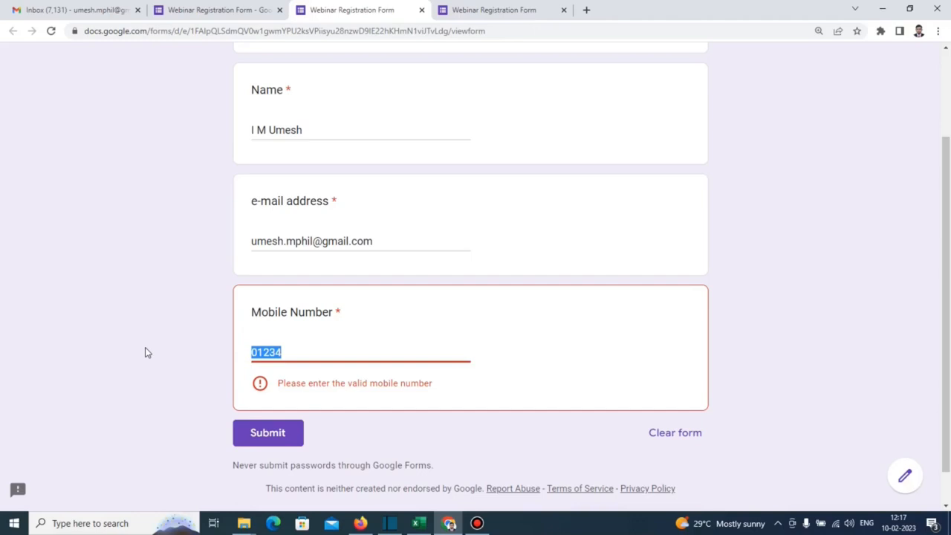
pyautogui.write('9')
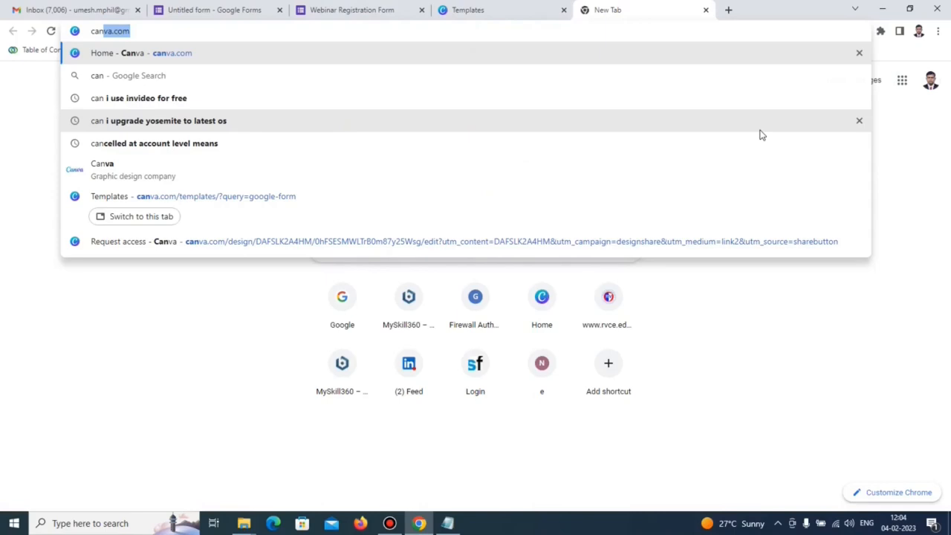
# Go to canva.com and search for 'google form' templates.
pyautogui.write('va.com')
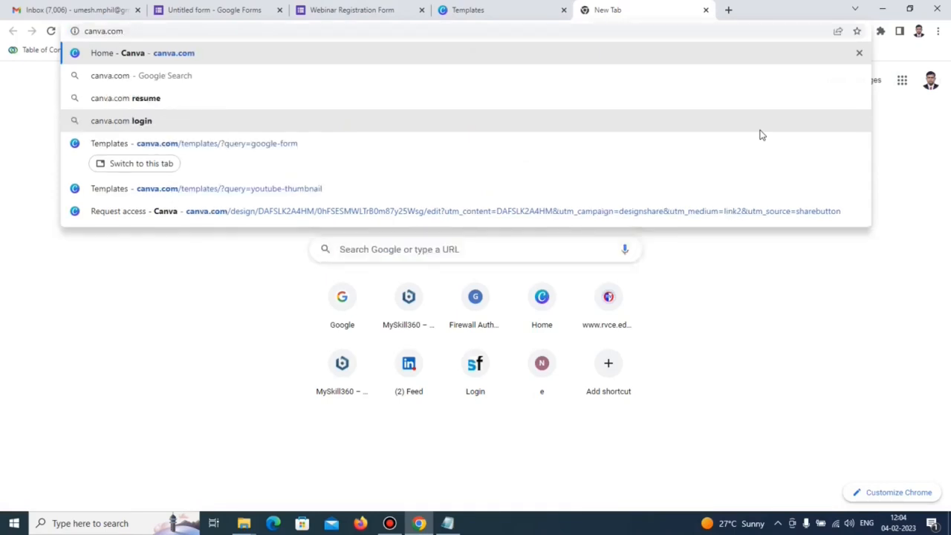
pyautogui.press('Return')
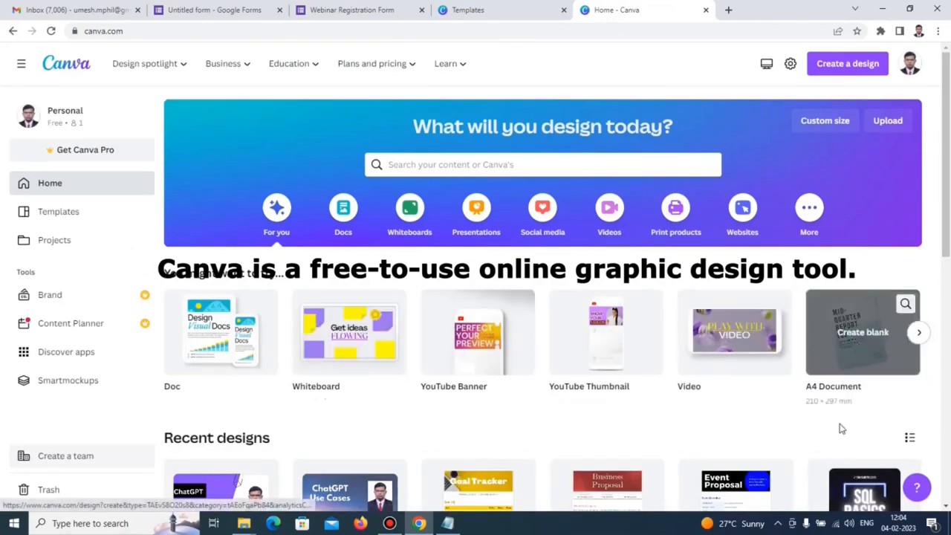
pyautogui.click(437, 164)
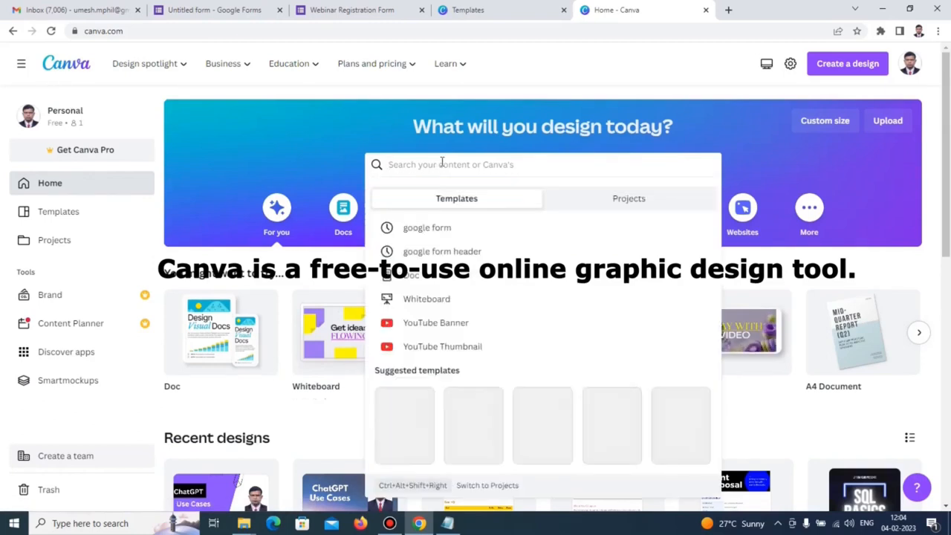
pyautogui.write('google form')
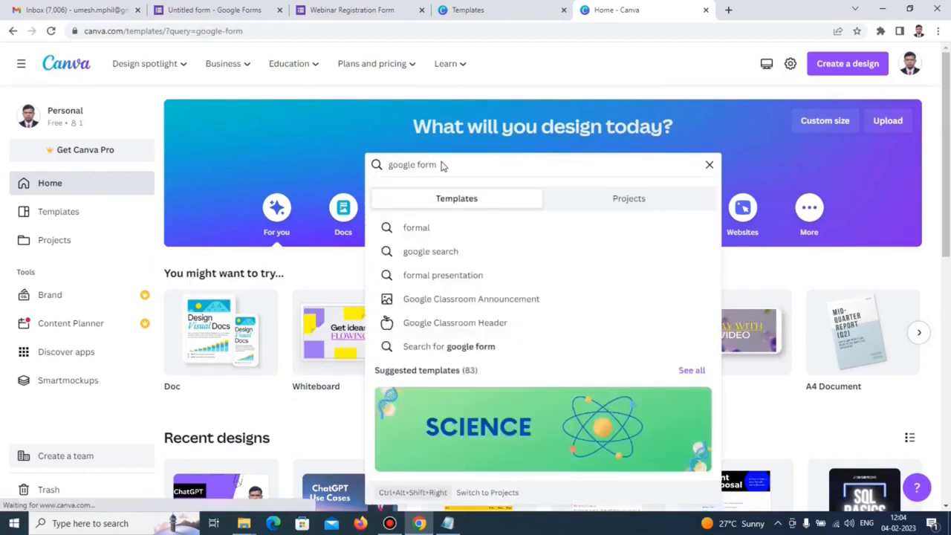
pyautogui.press('Return')
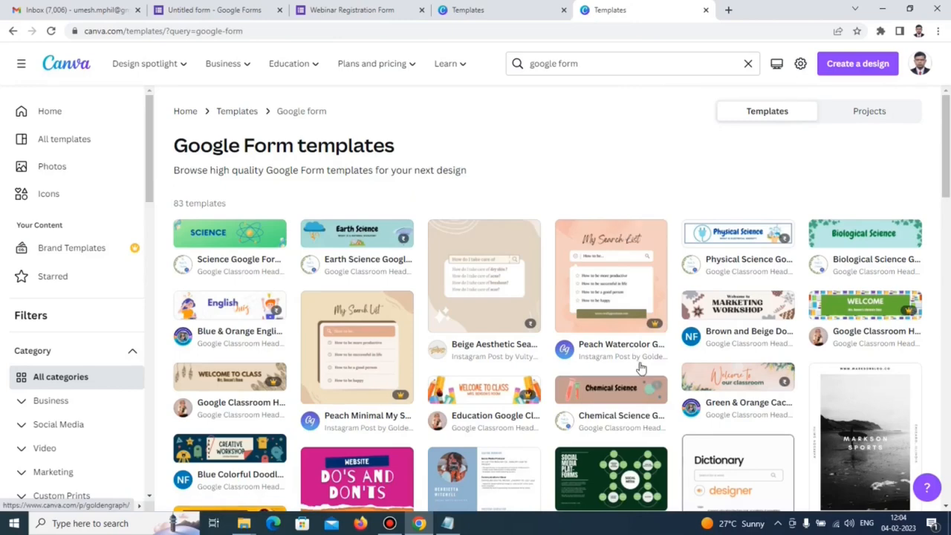
# Open the Biological Science Google Form template in the Canva editor.
pyautogui.scroll(-5, 640, 367)
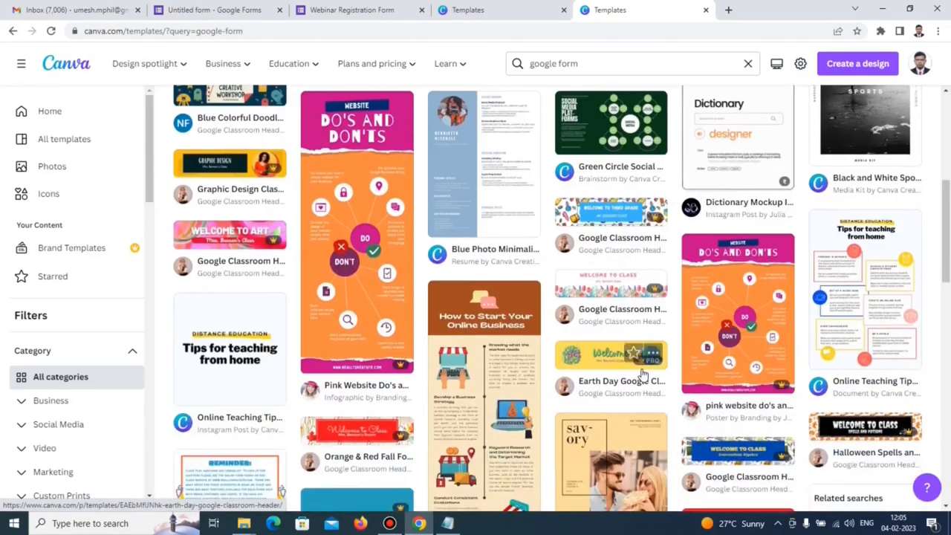
pyautogui.scroll(5, 643, 371)
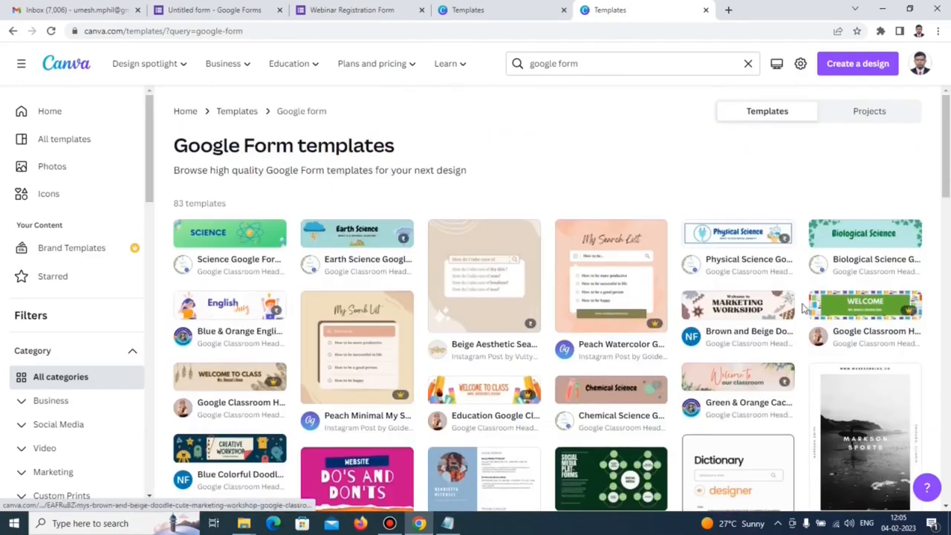
pyautogui.click(860, 243)
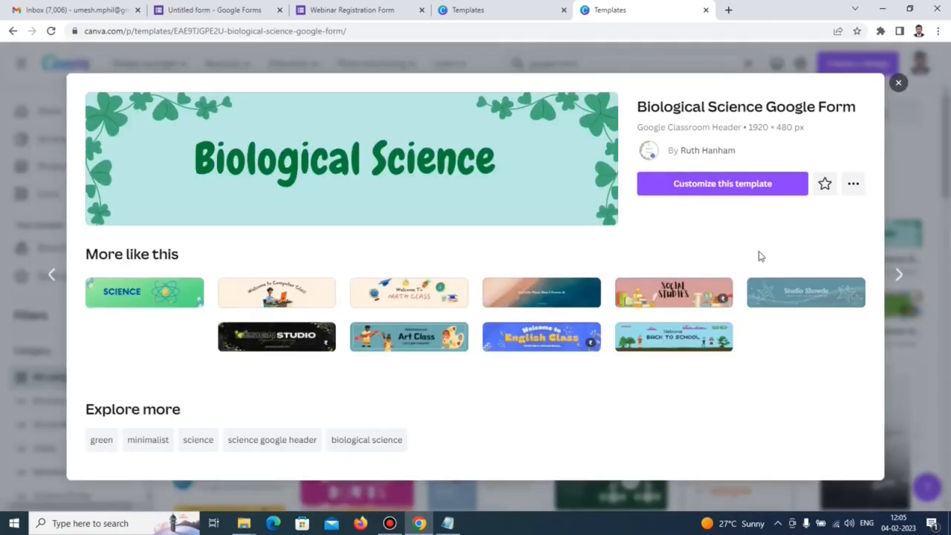
pyautogui.click(722, 195)
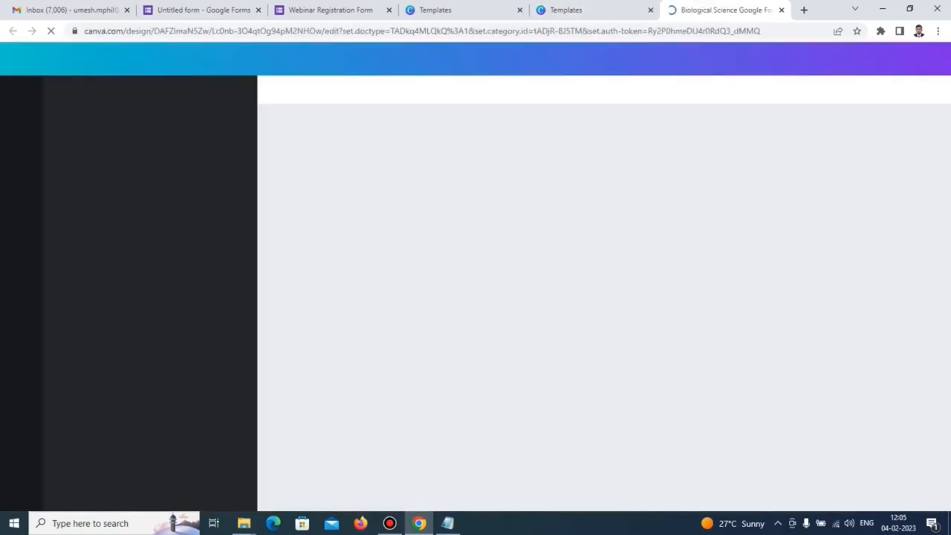
pyautogui.moveTo(455, 528)
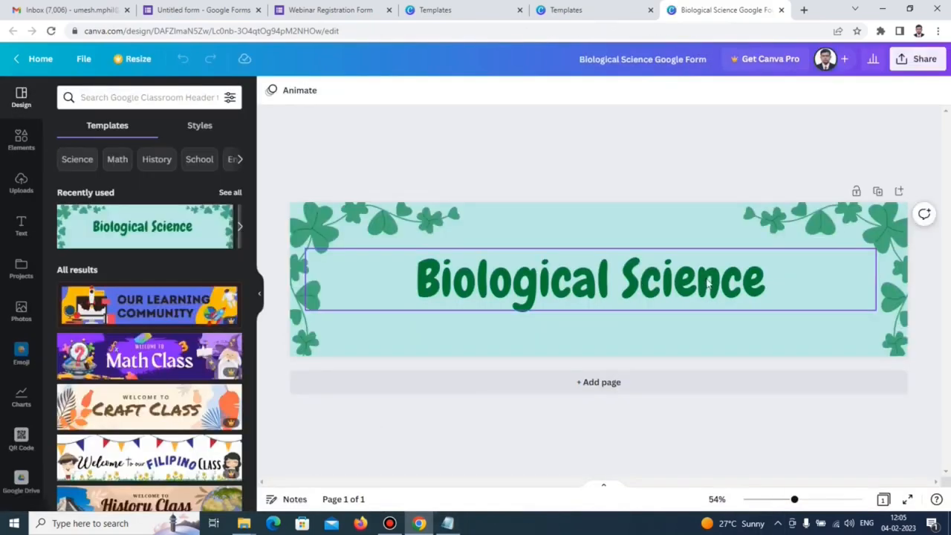
# Replace the heading with the pasted text 'Best Practices For Upskilling the Workforce'.
pyautogui.doubleClick(639, 285)
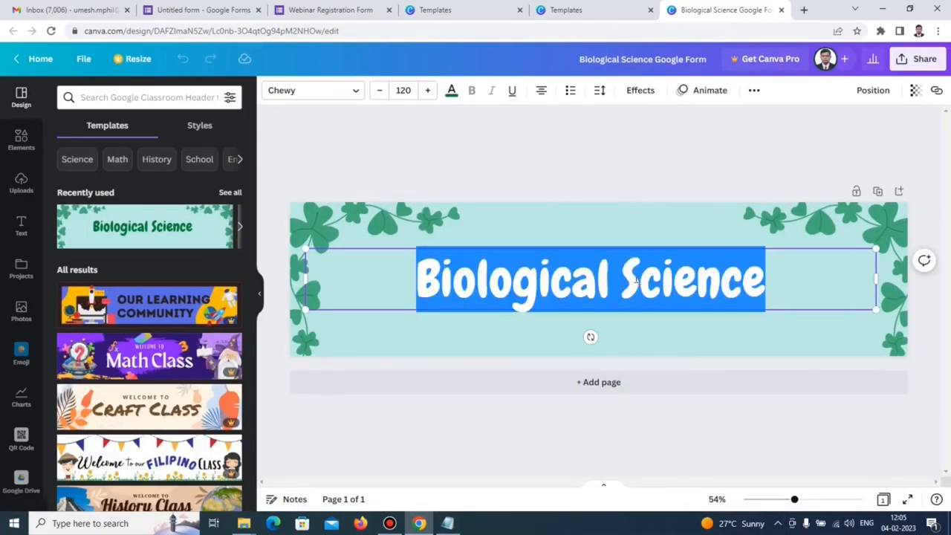
pyautogui.write('Best Practices For Upskilling the Workforce')
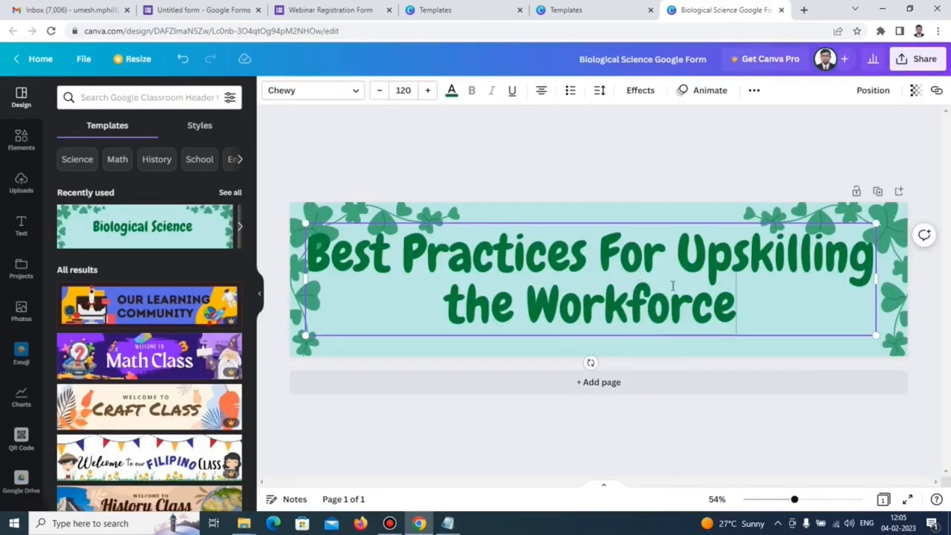
pyautogui.click(673, 191)
pyautogui.click(667, 245)
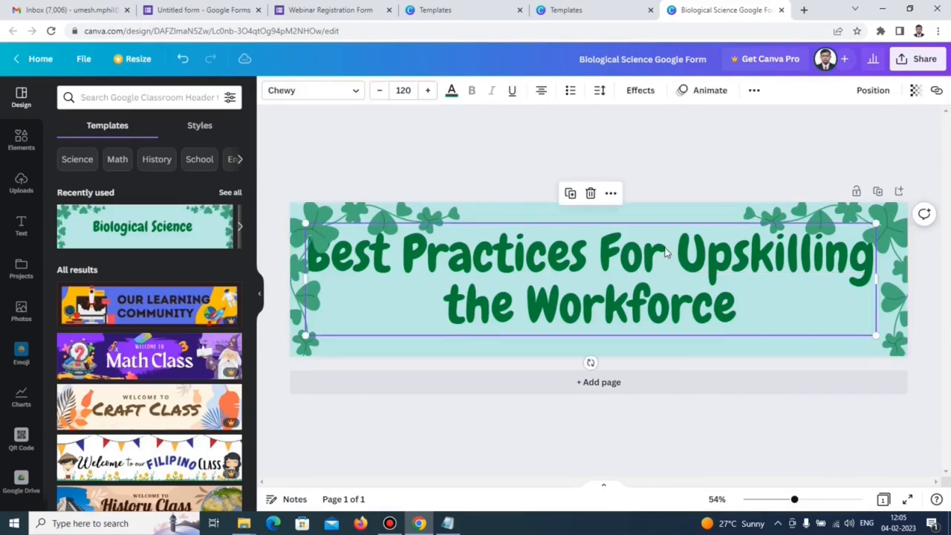
# Set the heading's font size to 60 and colour it black.
pyautogui.click(402, 93)
pyautogui.write('60')
pyautogui.press('Return')
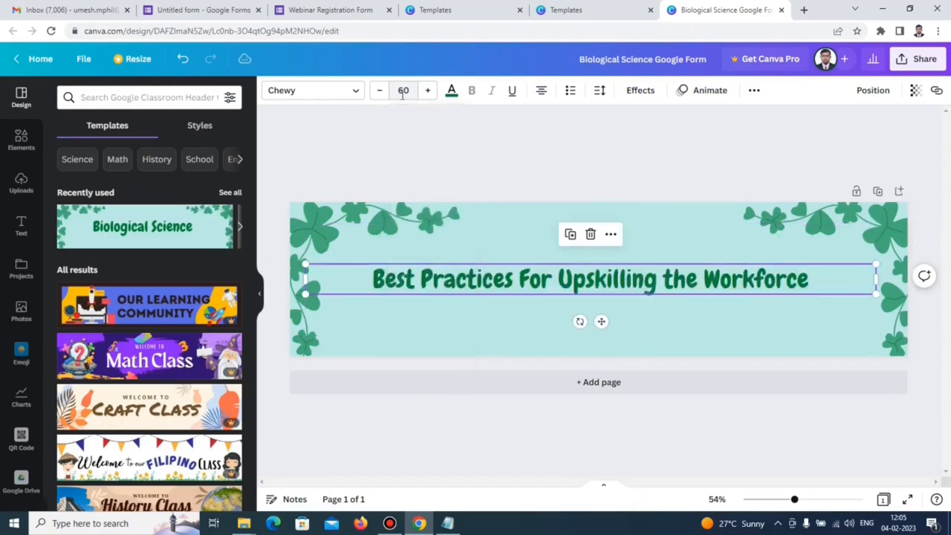
pyautogui.click(519, 275)
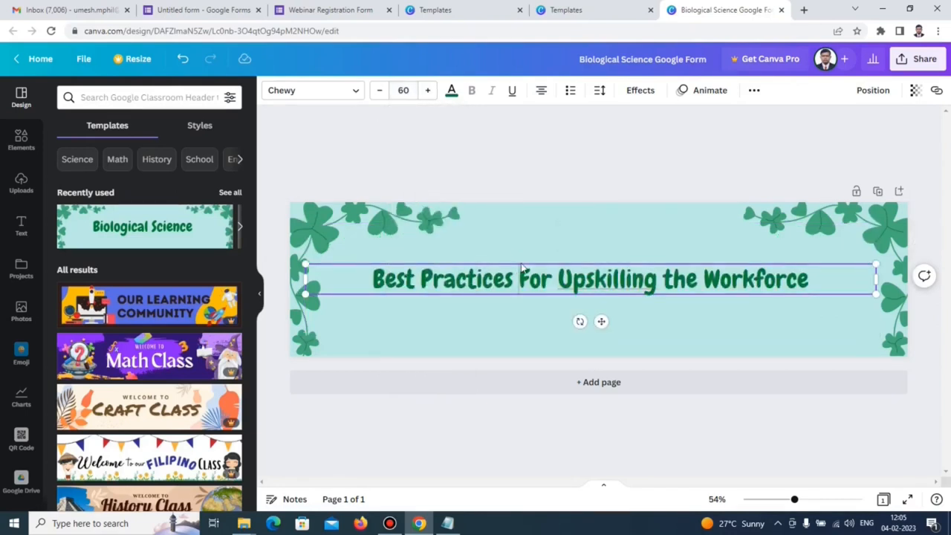
pyautogui.click(521, 263)
pyautogui.click(464, 290)
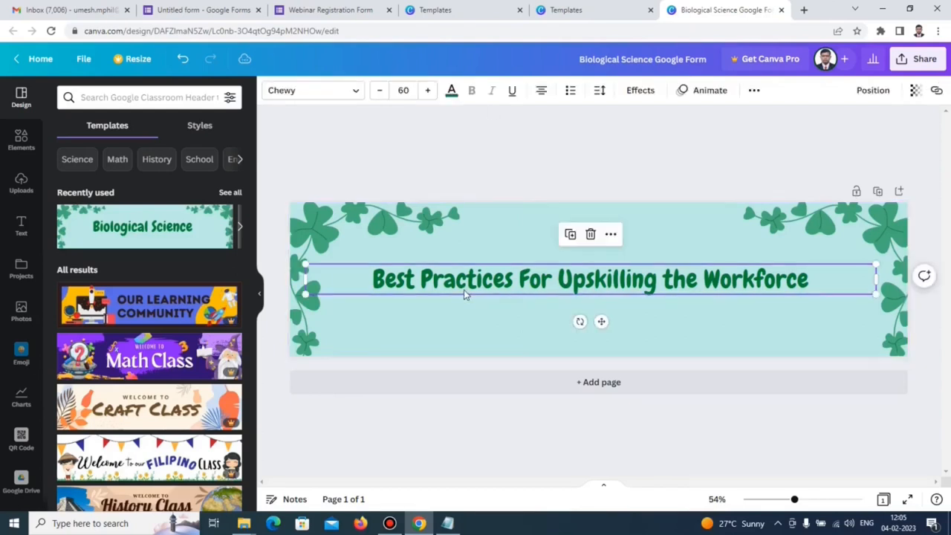
pyautogui.click(451, 91)
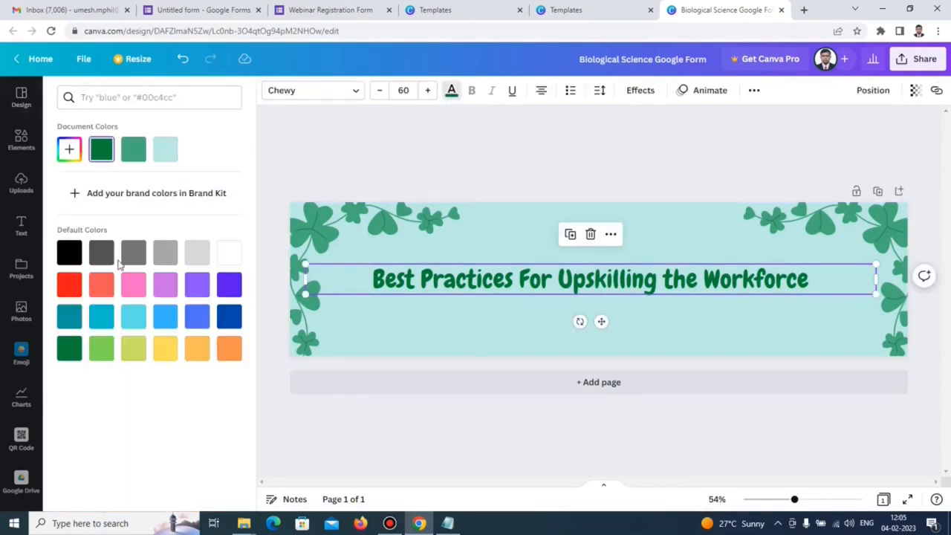
pyautogui.click(69, 255)
pyautogui.press('Escape')
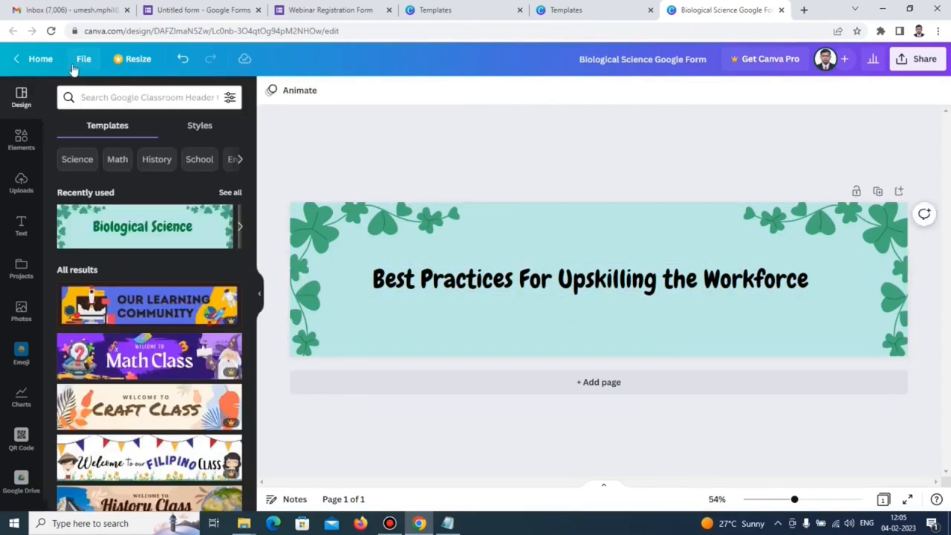
# Download the banner design as a PNG and switch back to the Google Forms tab.
pyautogui.click(83, 58)
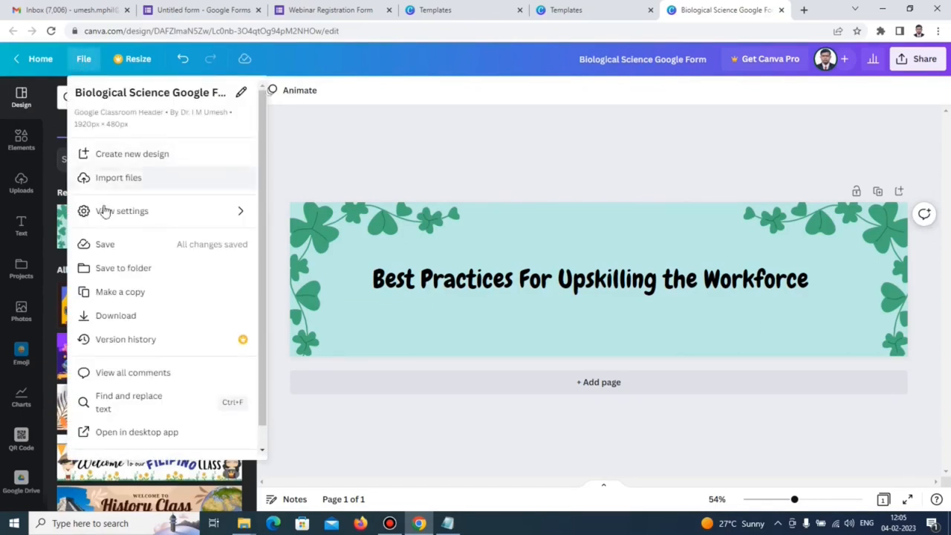
pyautogui.click(132, 325)
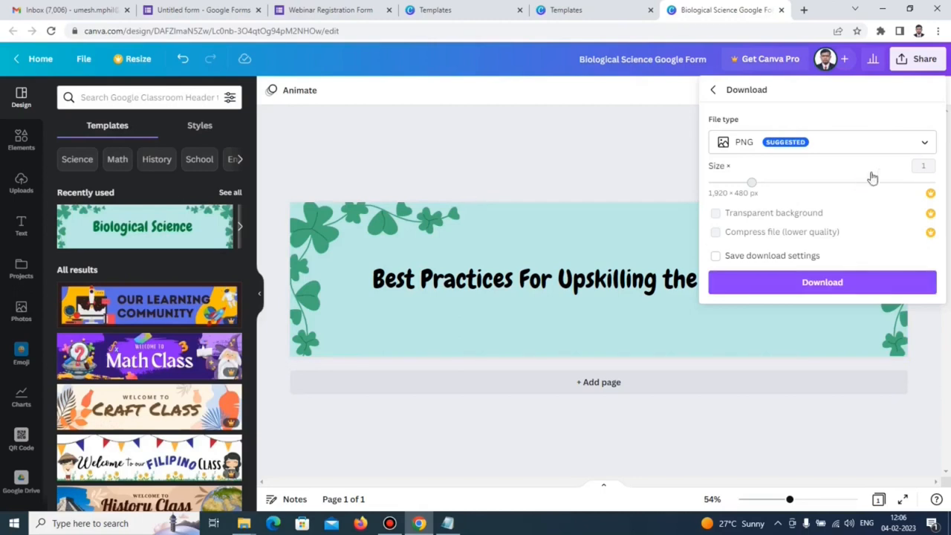
pyautogui.click(926, 145)
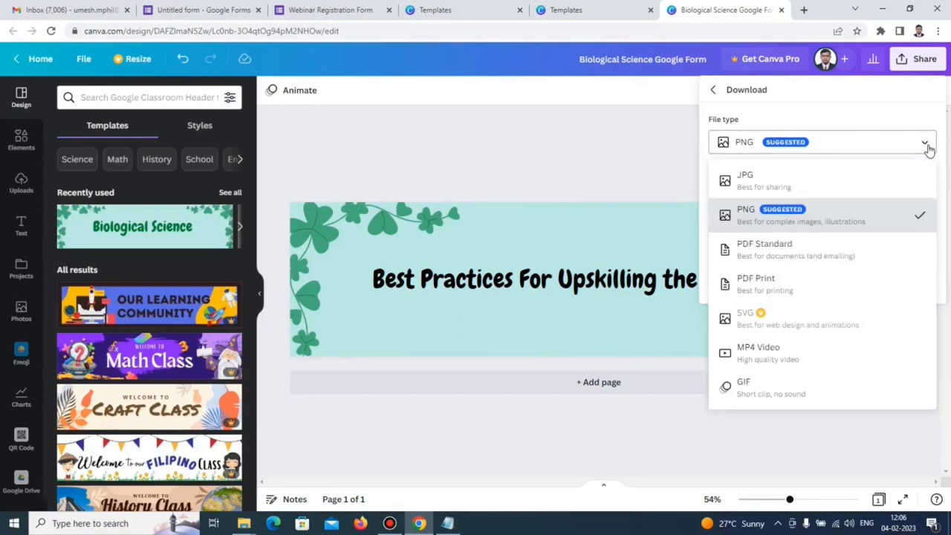
pyautogui.click(928, 147)
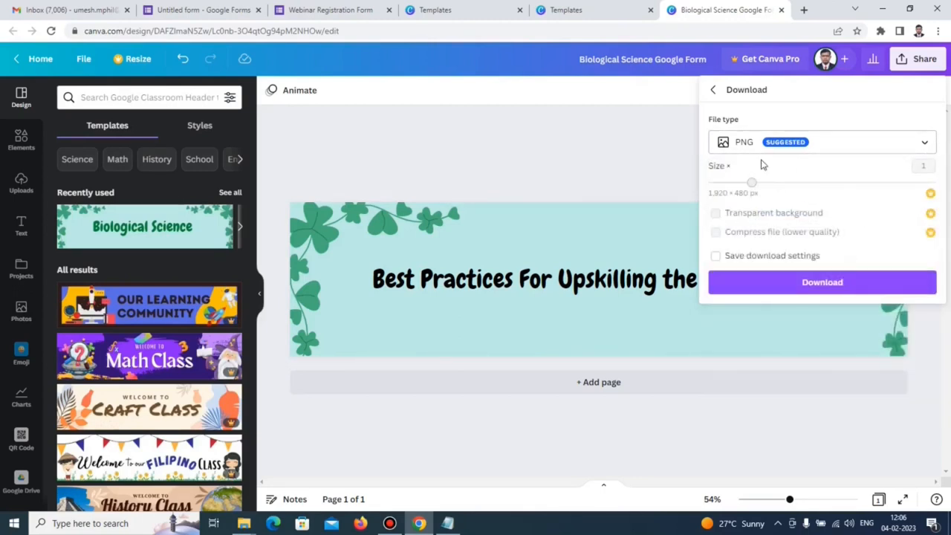
pyautogui.click(821, 288)
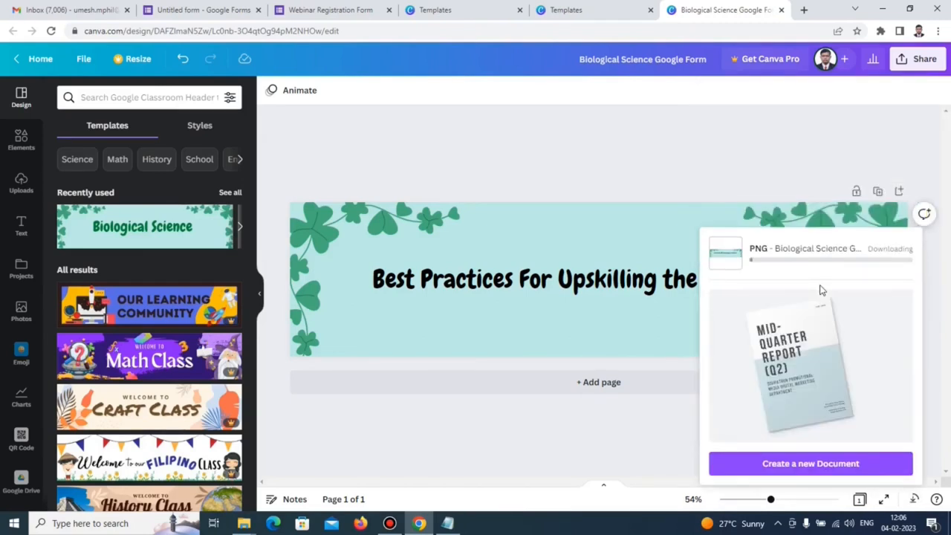
pyautogui.hotkey('ctrl', '2')
pyautogui.scroll(-1, 887, 272)
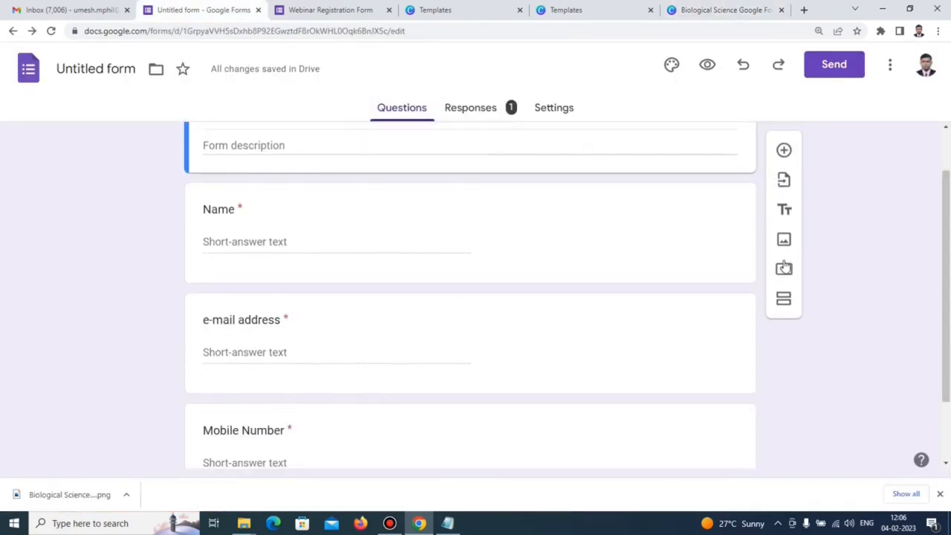
# Upload the Canva banner image into the form above the Name question.
pyautogui.click(783, 241)
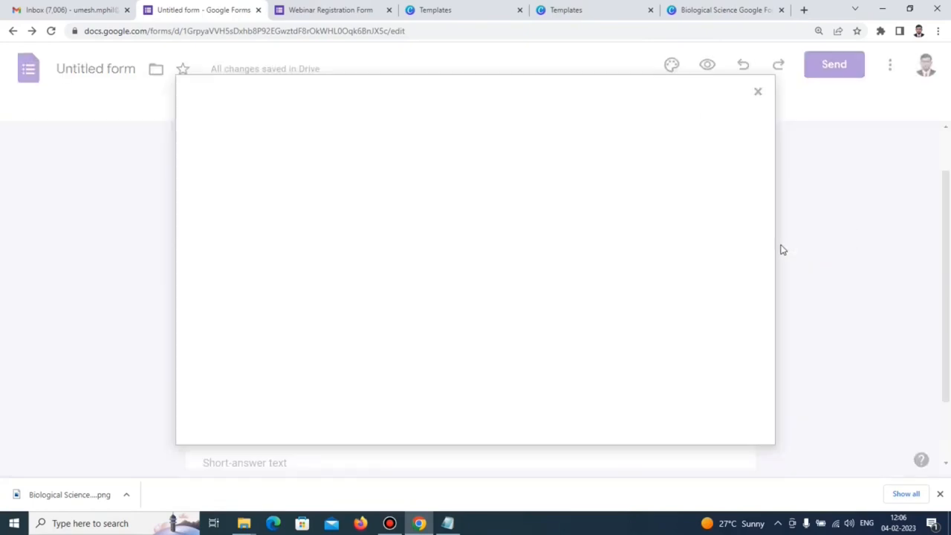
pyautogui.click(489, 363)
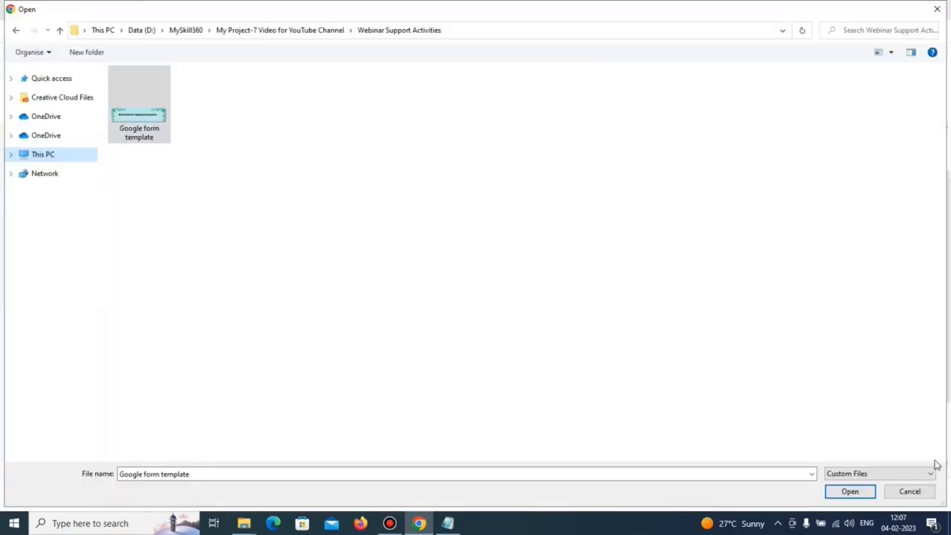
pyautogui.click(873, 495)
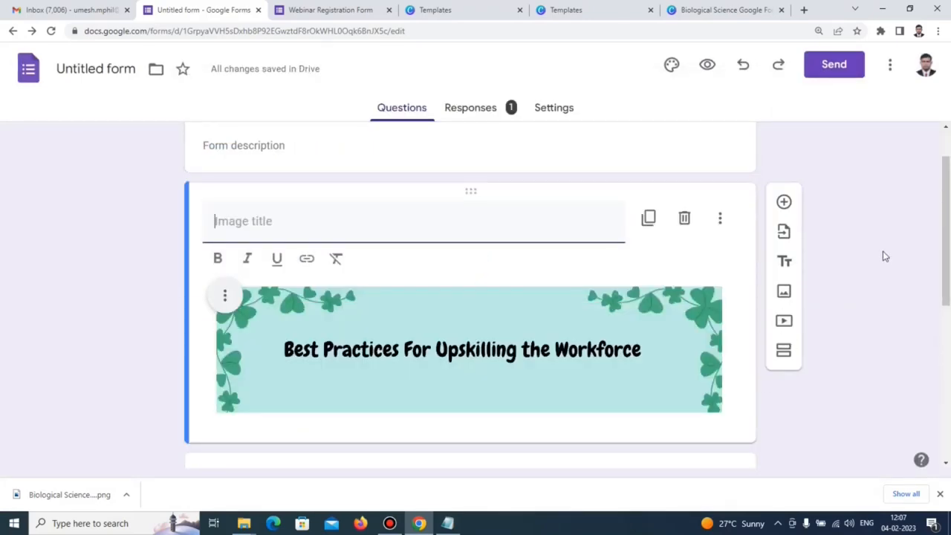
pyautogui.scroll(-3, 884, 252)
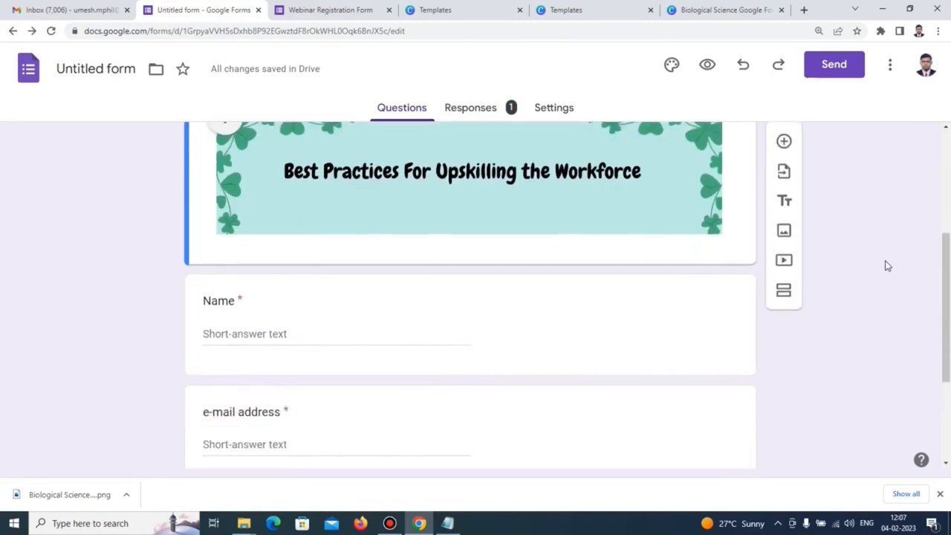
pyautogui.scroll(2, 886, 266)
# Preview the form and scroll through it to check the banner.
pyautogui.click(706, 65)
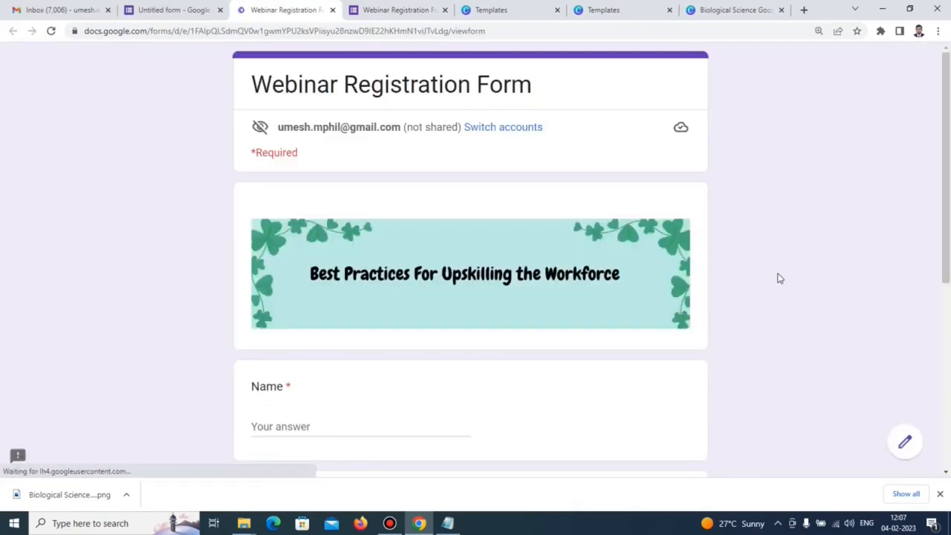
pyautogui.scroll(-1, 778, 271)
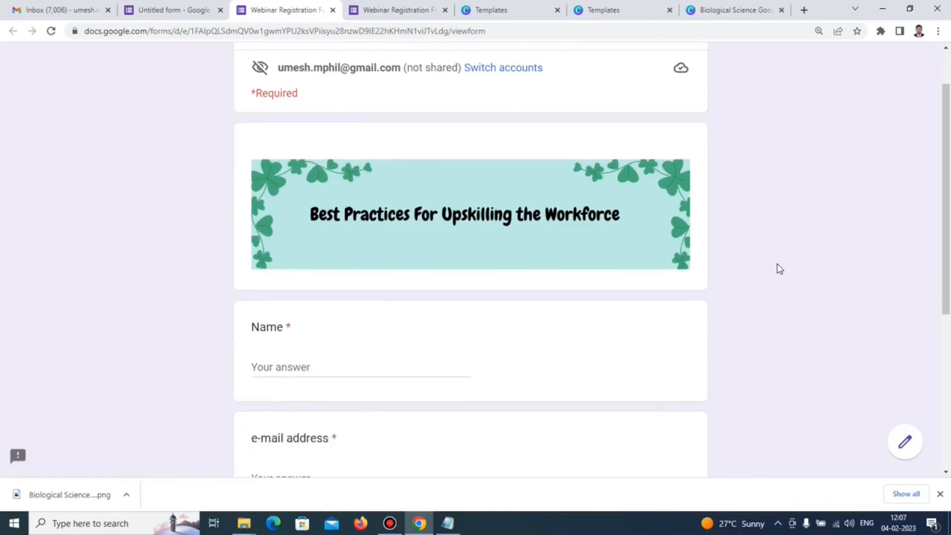
pyautogui.scroll(-1, 777, 267)
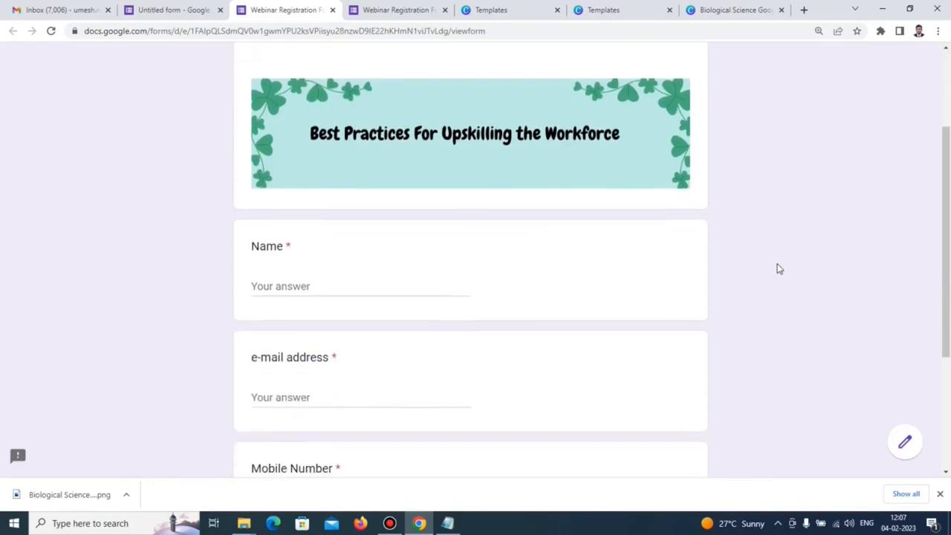
pyautogui.scroll(2, 769, 260)
pyautogui.scroll(-1, 766, 252)
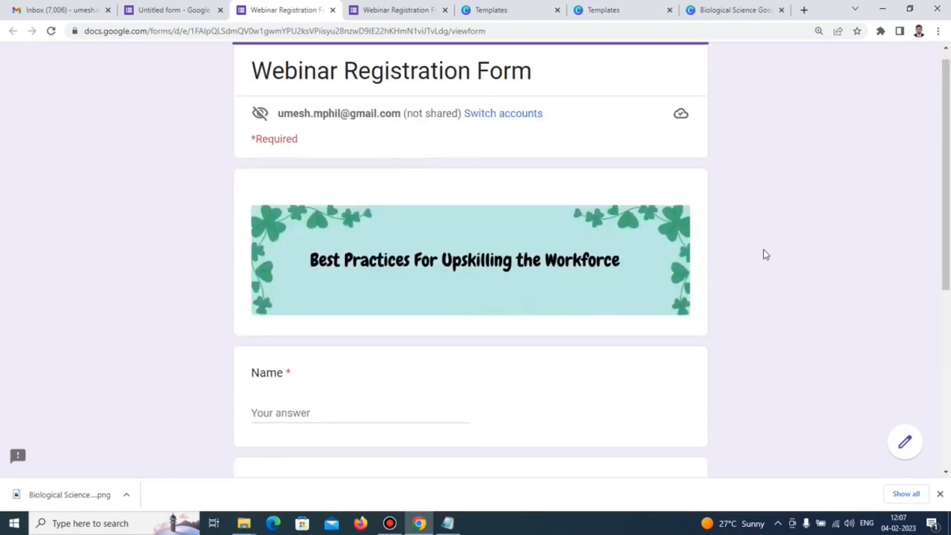
pyautogui.scroll(-4, 762, 256)
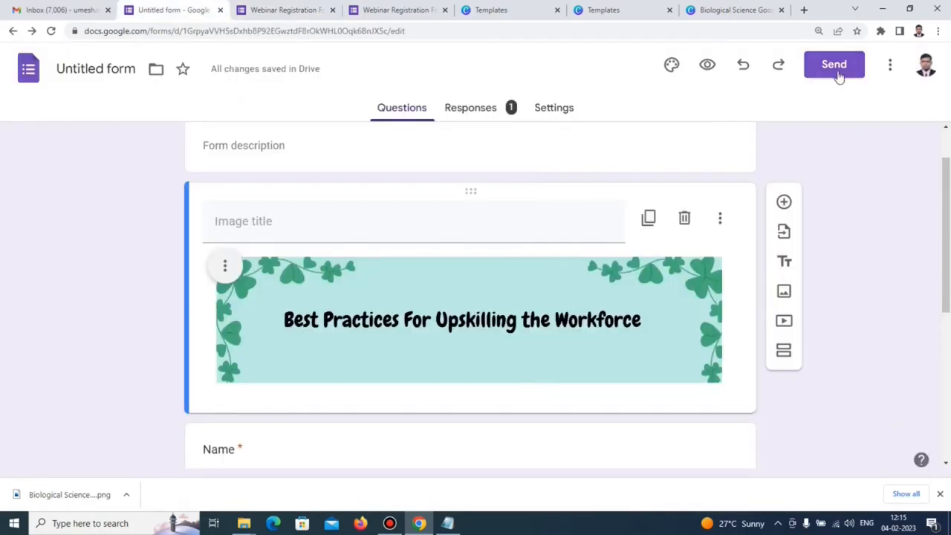
# Bring up the form's share link and shorten it to a forms.gle URL.
pyautogui.click(834, 65)
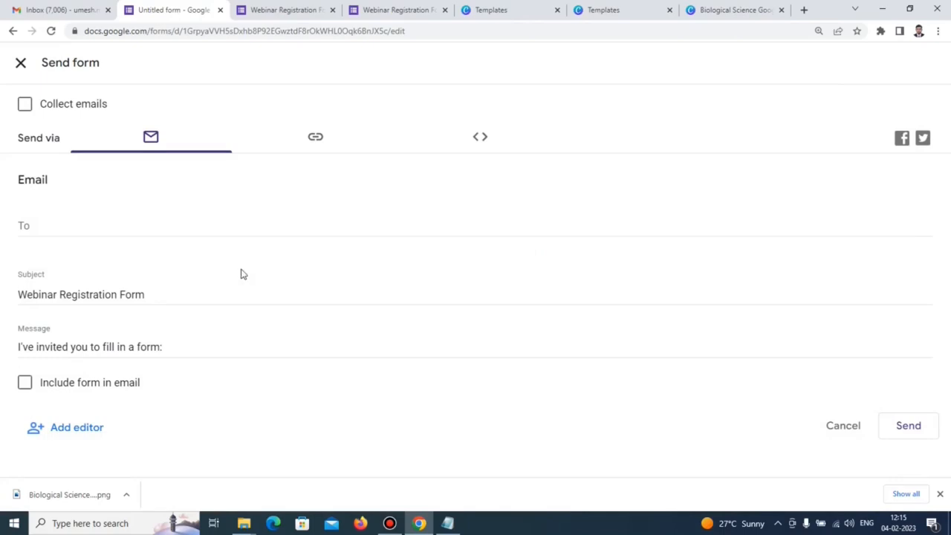
pyautogui.click(317, 140)
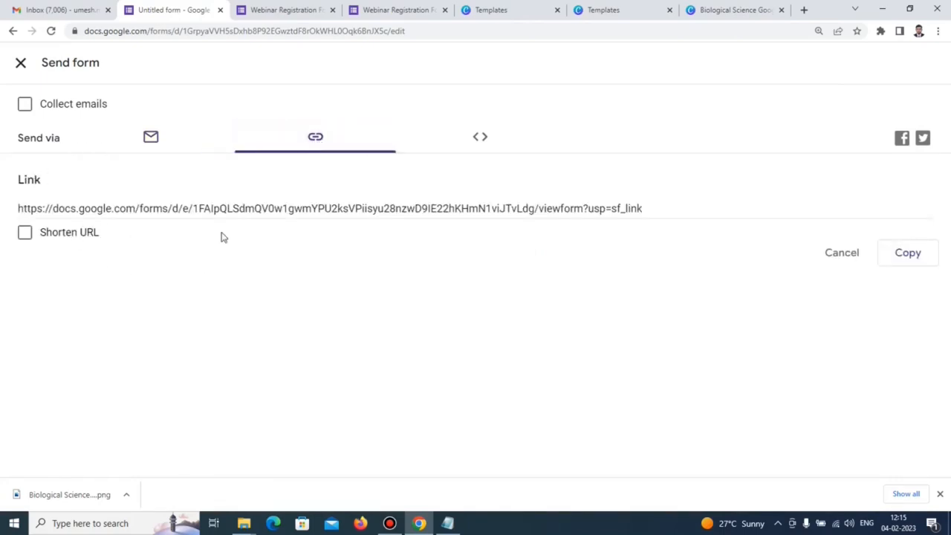
pyautogui.click(646, 208)
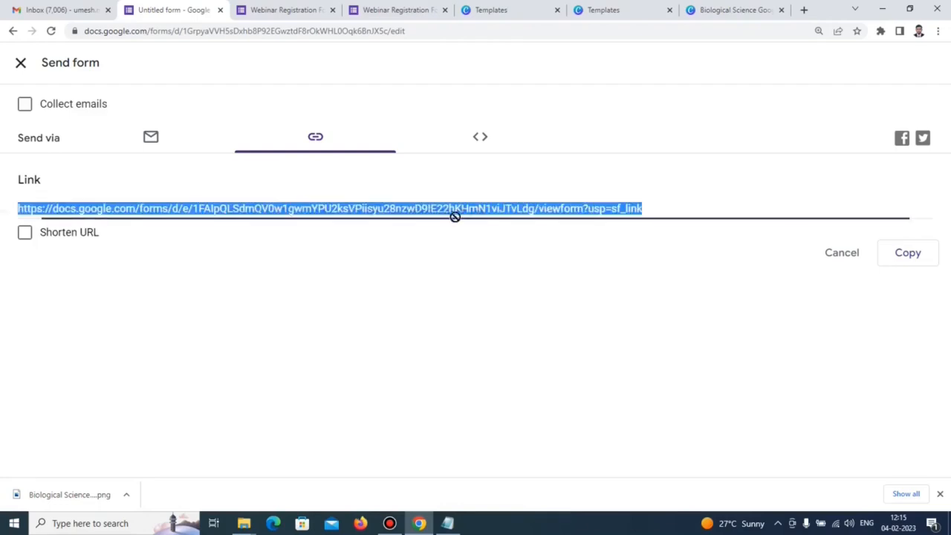
pyautogui.click(25, 234)
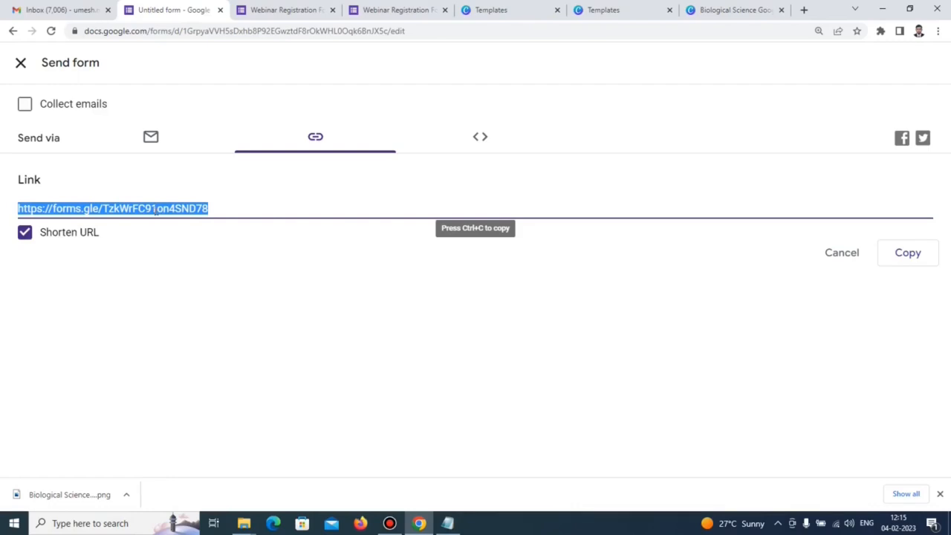
# Copy the shortened link and paste it into Notepad.
pyautogui.rightClick(157, 210)
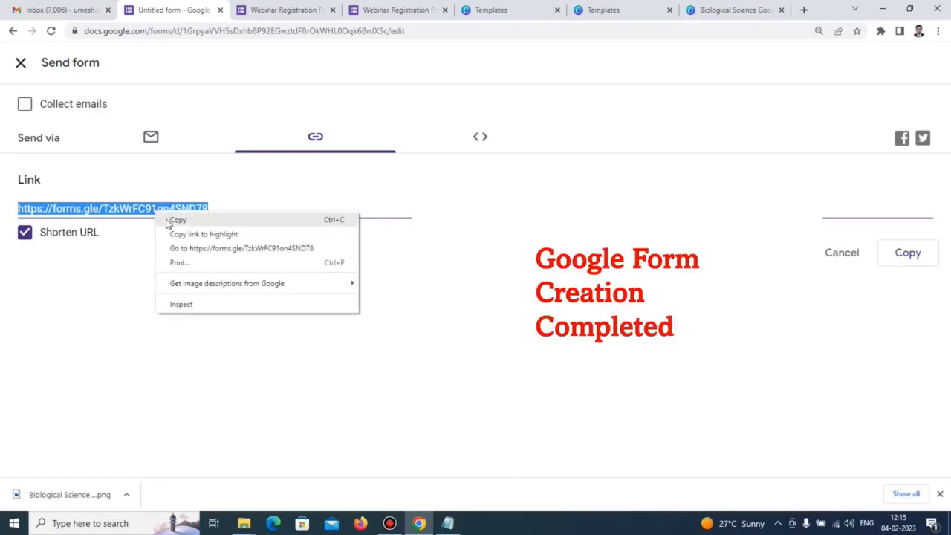
pyautogui.click(176, 221)
pyautogui.hotkey('alt', 'Tab')
pyautogui.hotkey('ctrl', 'v')
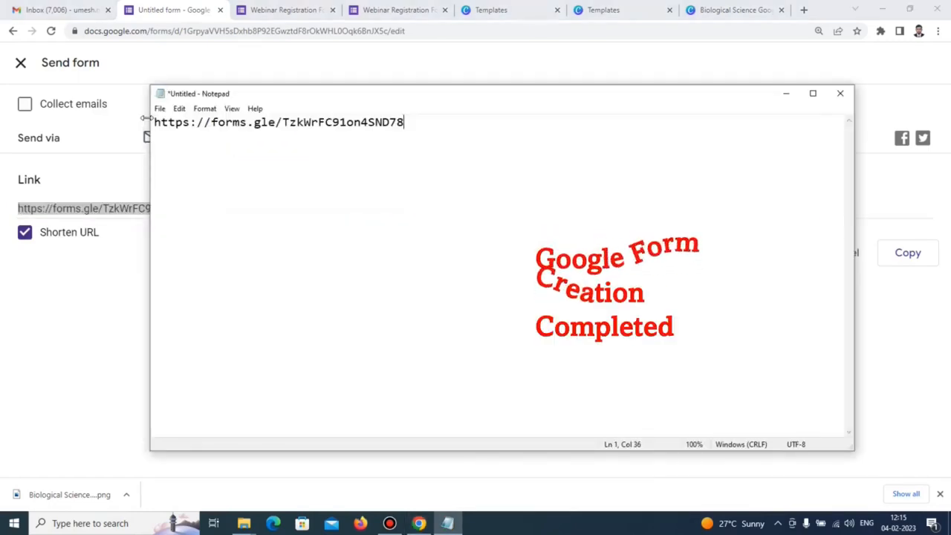
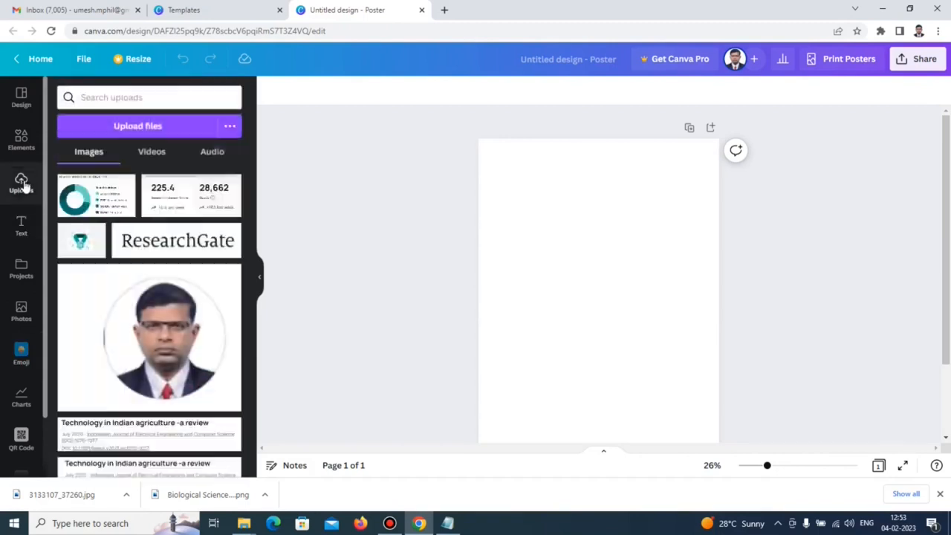
# Upload the MySkillLogo file and place the logo in the poster's top-left corner.
pyautogui.click(119, 128)
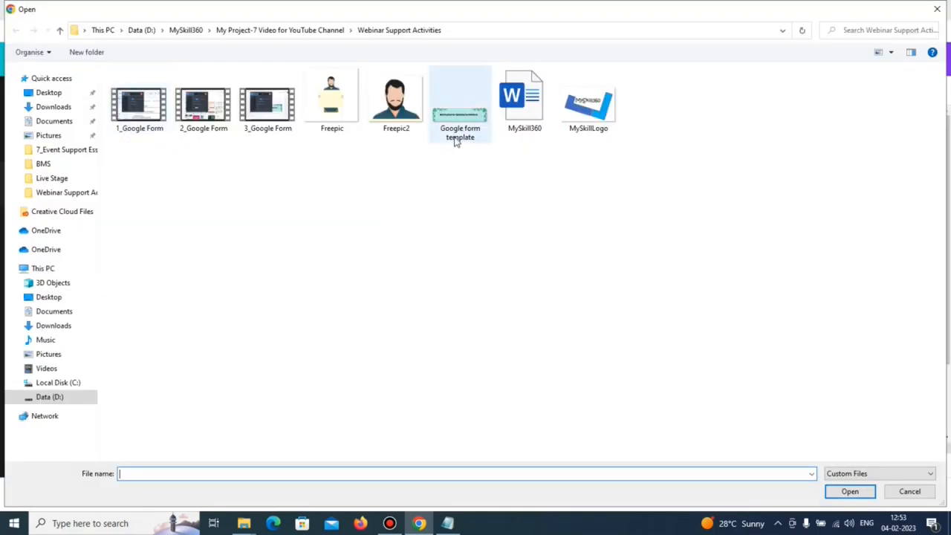
pyautogui.click(574, 118)
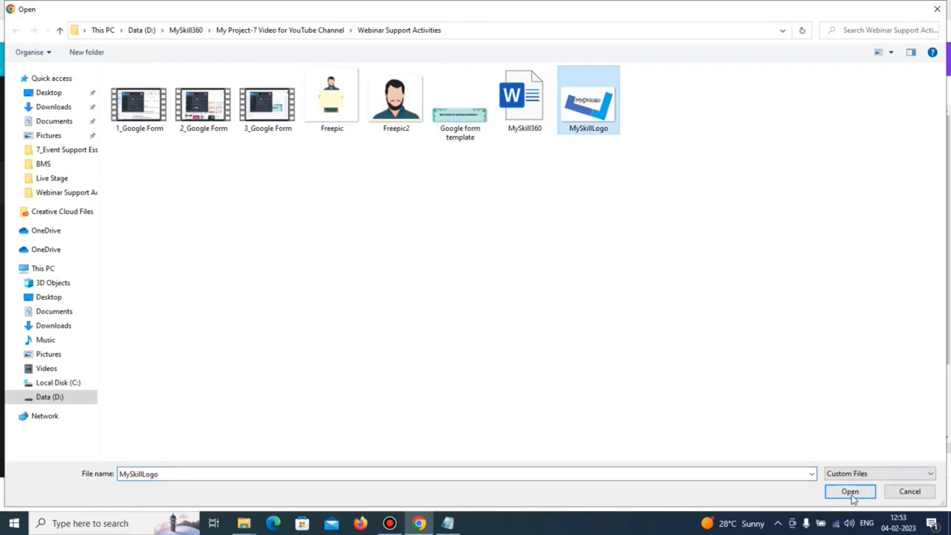
pyautogui.click(850, 492)
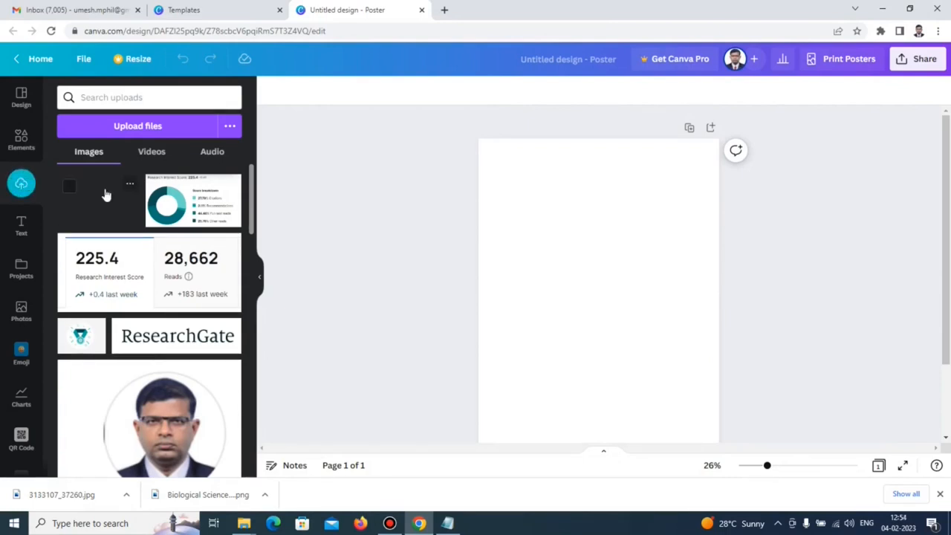
pyautogui.click(109, 215)
pyautogui.moveTo(109, 215); pyautogui.dragTo(399, 198)
pyautogui.click(526, 199)
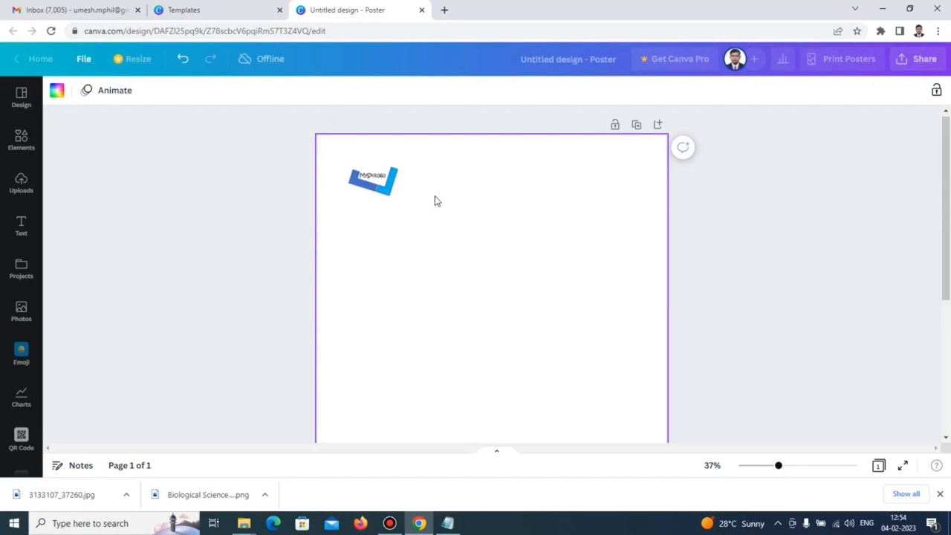
# Add a 'Webinar' heading near the top of the poster at font size 65.
pyautogui.click(21, 227)
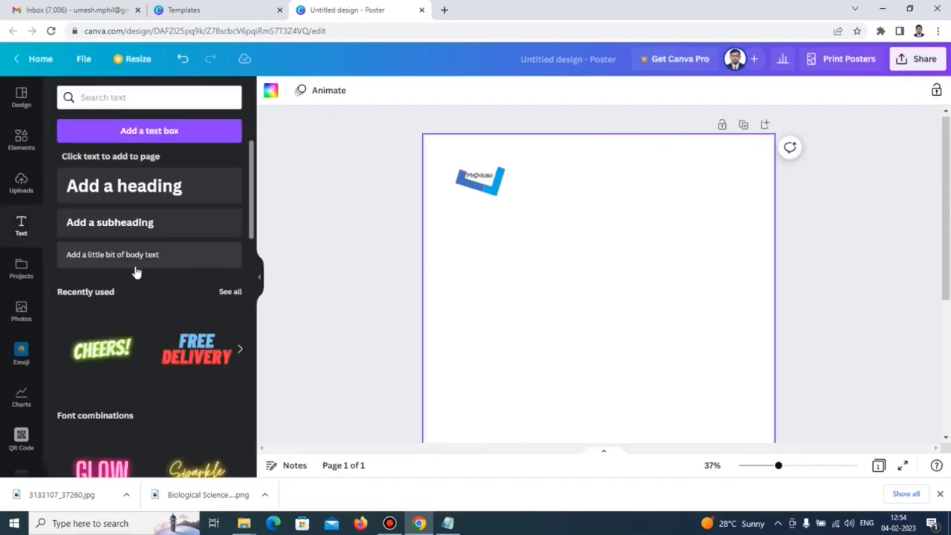
pyautogui.click(121, 195)
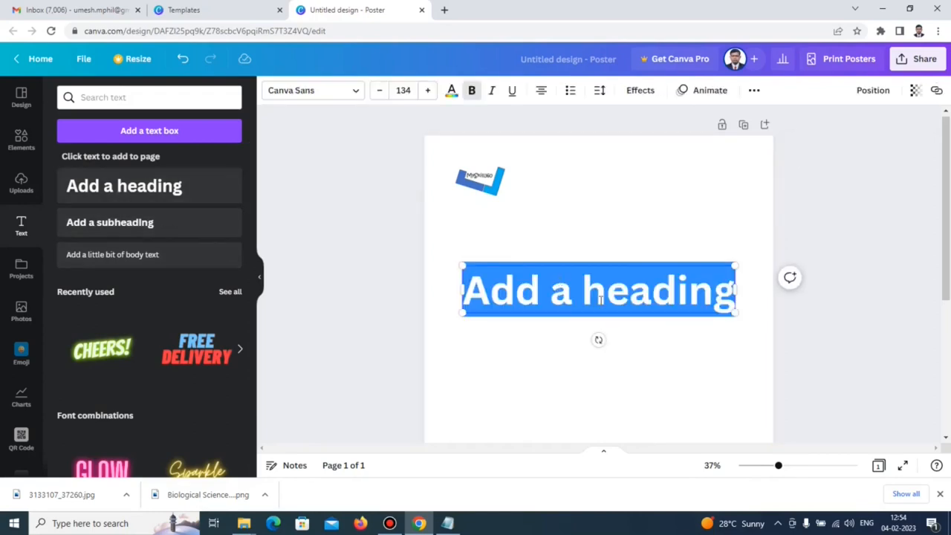
pyautogui.write('Webinar')
pyautogui.moveTo(618, 266); pyautogui.dragTo(619, 218)
pyautogui.click(403, 89)
pyautogui.write('65')
pyautogui.press('Return')
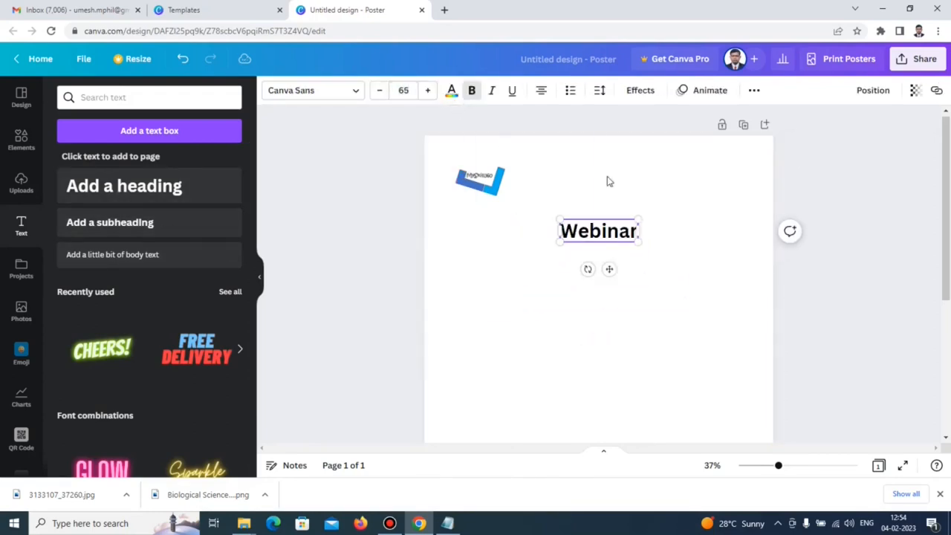
pyautogui.click(607, 181)
# Add a 'Topic' label at size 55 below Webinar and duplicate it for more rows.
pyautogui.click(124, 186)
pyautogui.write('Topic')
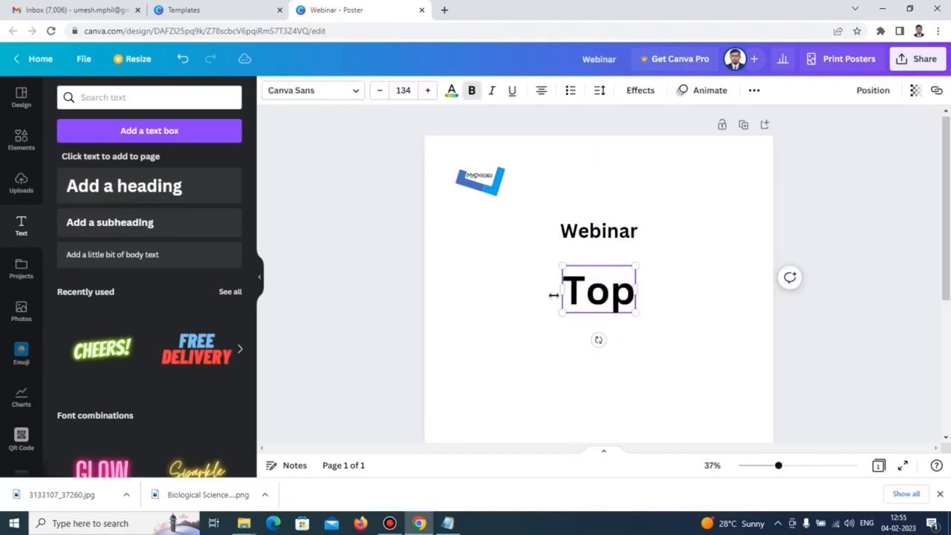
pyautogui.moveTo(546, 313); pyautogui.dragTo(600, 289)
pyautogui.moveTo(633, 316); pyautogui.dragTo(493, 307)
pyautogui.click(404, 90)
pyautogui.write('55')
pyautogui.press('Return')
pyautogui.click(516, 295)
pyautogui.click(486, 267)
pyautogui.hotkey('ctrl', 'd')
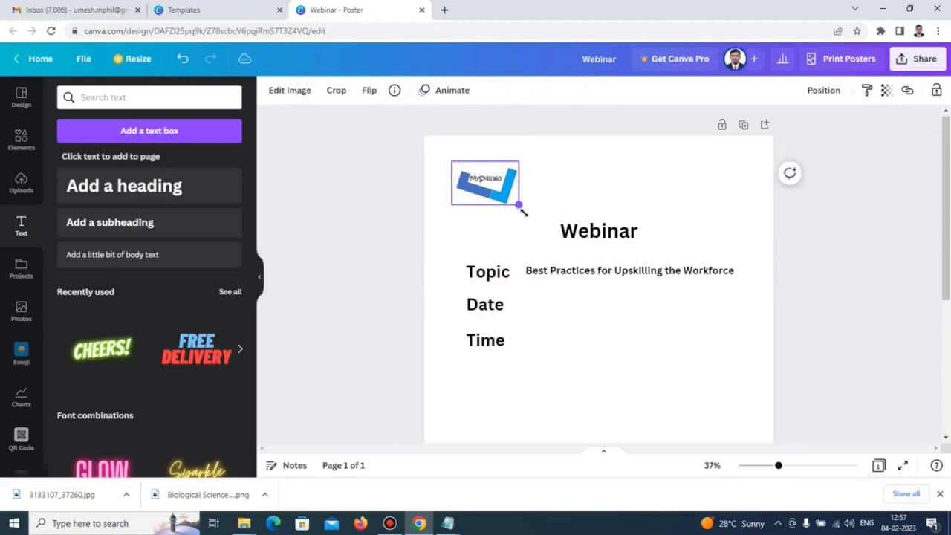
# Enlarge the MySkill360 logo and reduce the Topic label to size 34.
pyautogui.moveTo(520, 205); pyautogui.dragTo(533, 215)
pyautogui.click(599, 197)
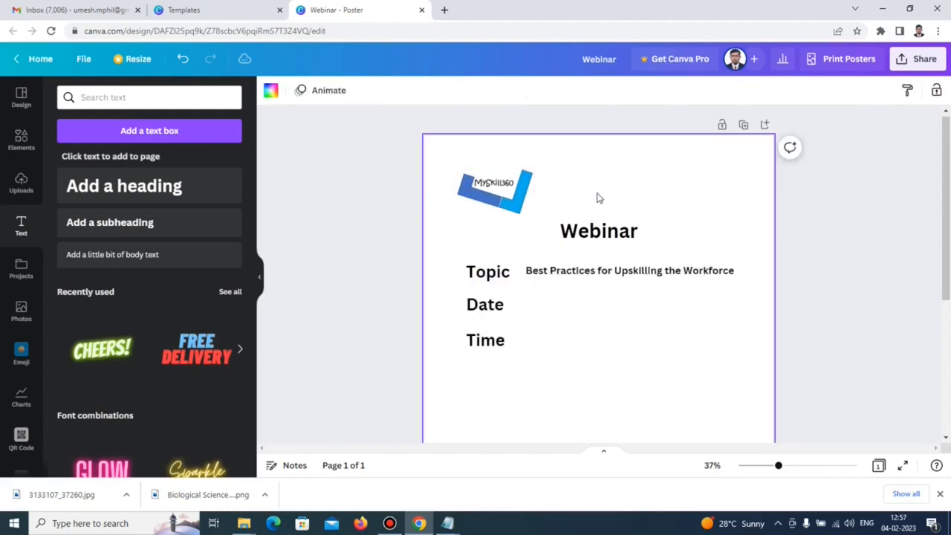
pyautogui.click(487, 272)
pyautogui.click(403, 90)
pyautogui.click(564, 271)
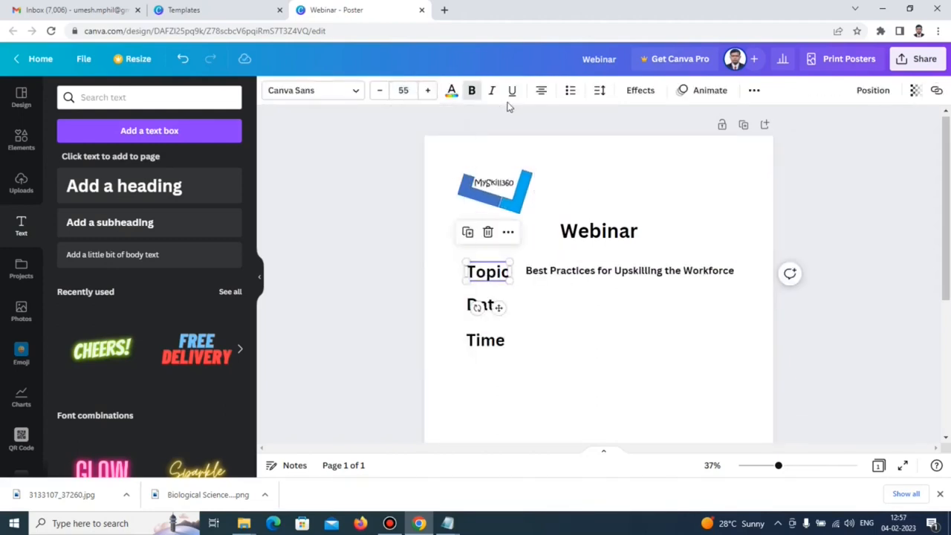
pyautogui.click(475, 270)
pyautogui.click(560, 271)
pyautogui.click(487, 272)
pyautogui.click(403, 90)
pyautogui.write('34')
pyautogui.click(520, 297)
# Set the Date and Time labels to font size 34.
pyautogui.click(494, 311)
pyautogui.click(403, 90)
pyautogui.write('34')
pyautogui.press('Return')
pyautogui.click(499, 342)
pyautogui.click(403, 90)
pyautogui.write('34')
pyautogui.press('Return')
# Stack Date and Time under Topic and align the Best Practices topic text.
pyautogui.click(567, 309)
pyautogui.moveTo(492, 303); pyautogui.dragTo(491, 297)
pyautogui.click(485, 340)
pyautogui.moveTo(496, 368); pyautogui.dragTo(499, 352)
pyautogui.click(497, 308)
pyautogui.click(579, 272)
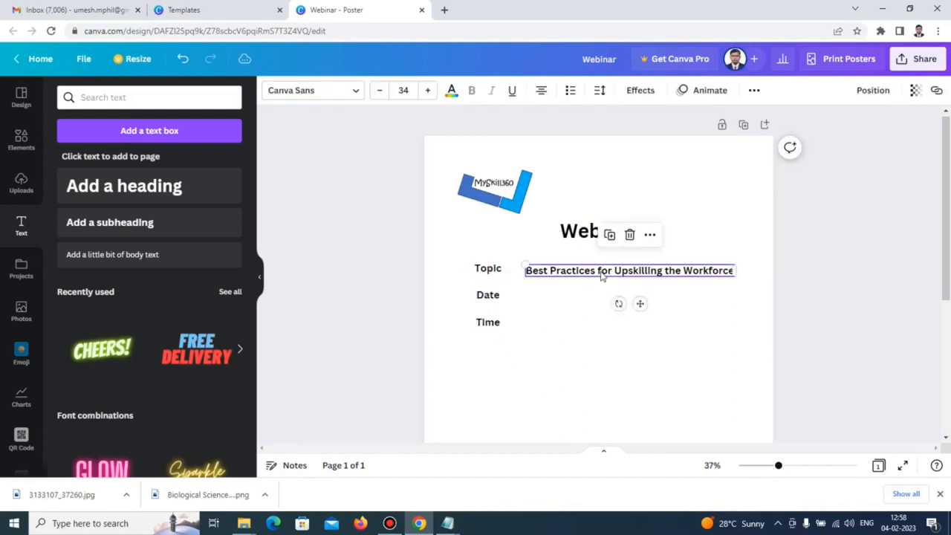
pyautogui.moveTo(639, 304); pyautogui.dragTo(639, 301)
pyautogui.click(601, 371)
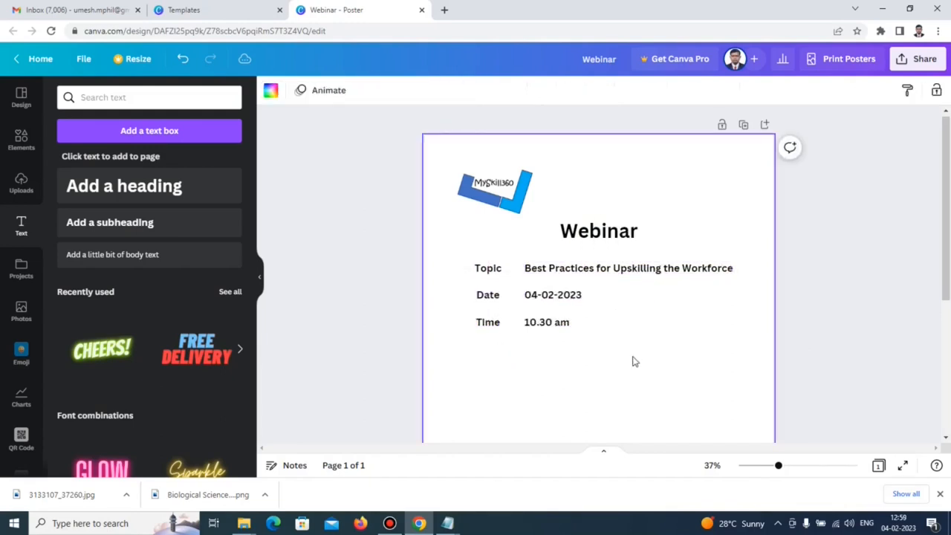
# Upload Freepic2 and place the man illustration with its Resource Person caption.
pyautogui.click(21, 187)
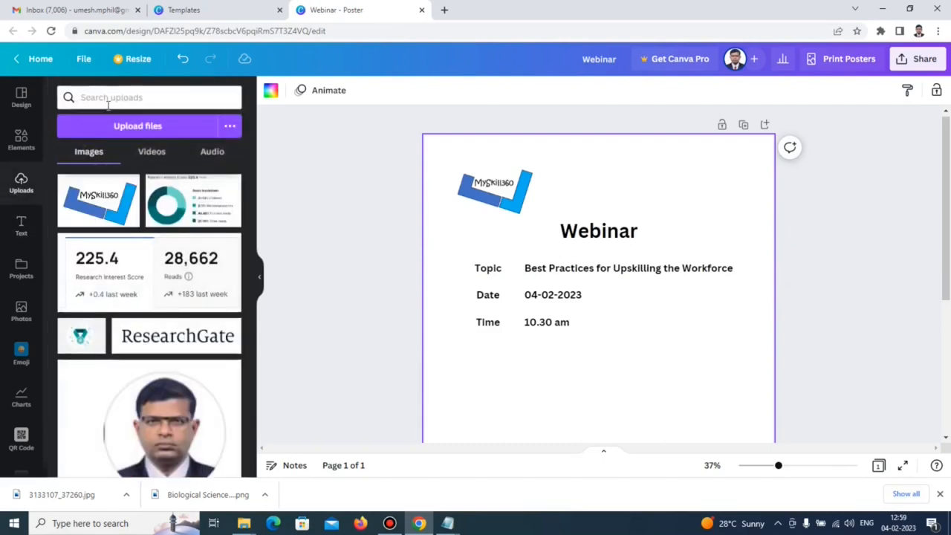
pyautogui.click(117, 128)
pyautogui.click(399, 115)
pyautogui.doubleClick(399, 115)
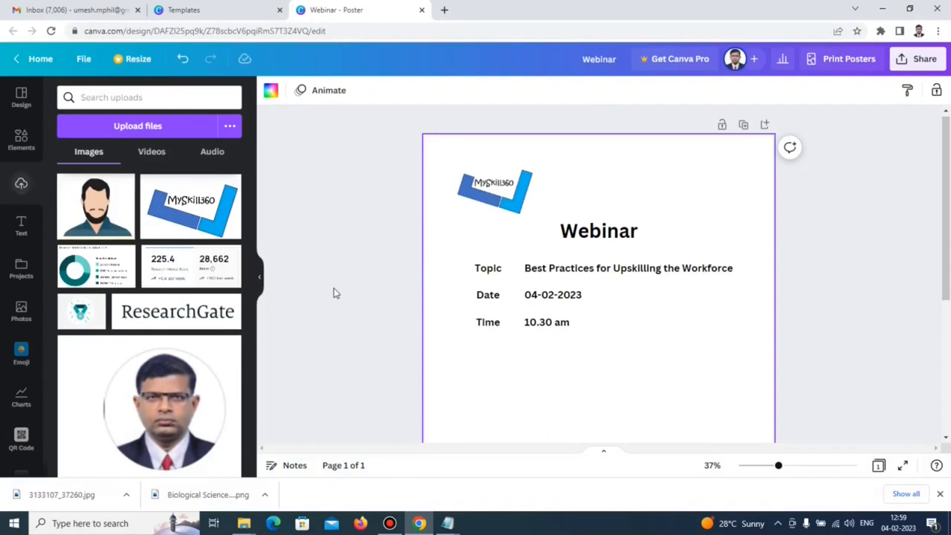
pyautogui.click(108, 218)
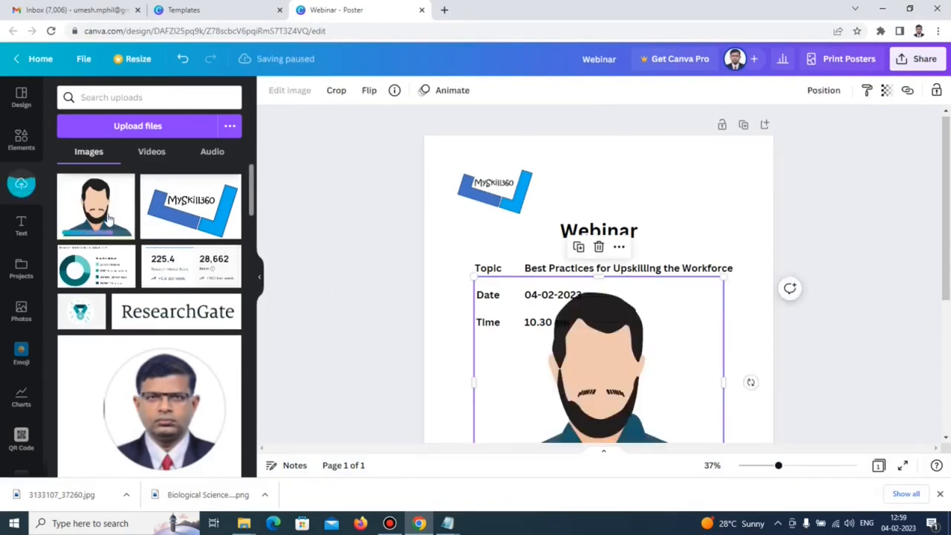
pyautogui.scroll(-1, 839, 278)
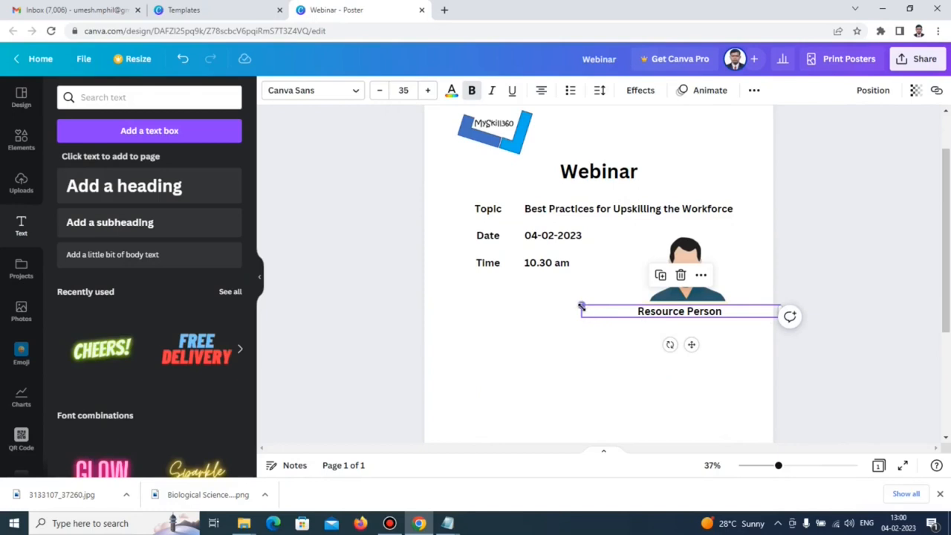
pyautogui.moveTo(582, 306); pyautogui.dragTo(628, 315)
pyautogui.moveTo(716, 344); pyautogui.dragTo(696, 344)
pyautogui.click(592, 366)
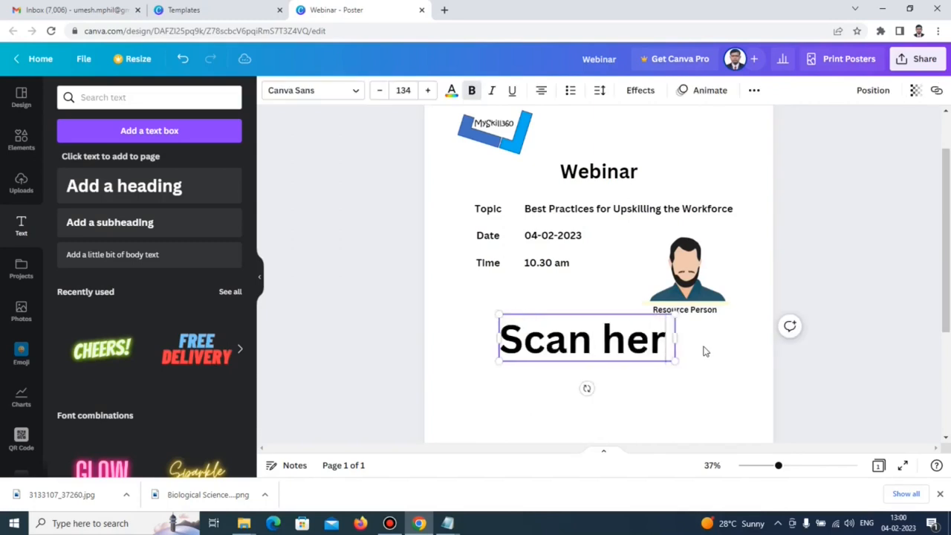
# Add 'Scan here to register' text at size 55 below the details.
pyautogui.write('e to register')
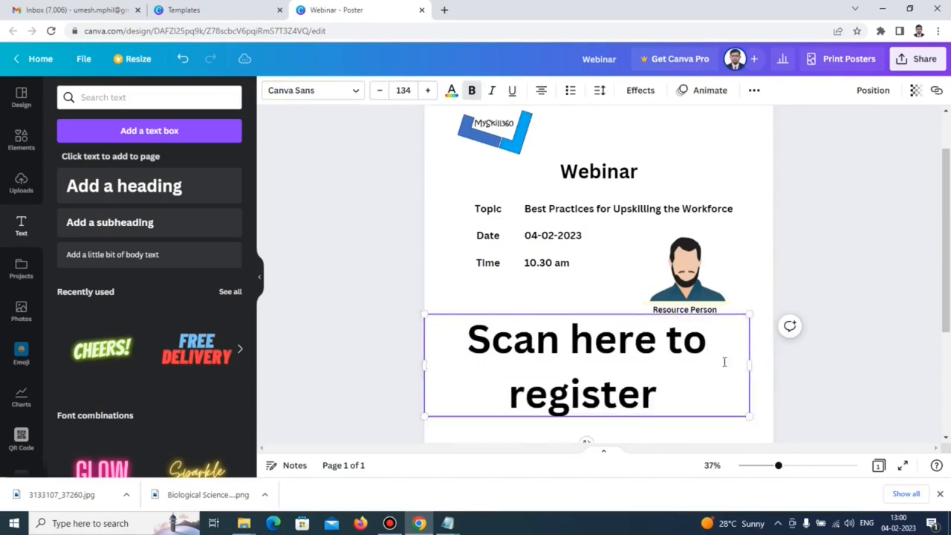
pyautogui.click(403, 90)
pyautogui.write('55')
pyautogui.press('Return')
pyautogui.moveTo(582, 362); pyautogui.dragTo(566, 375)
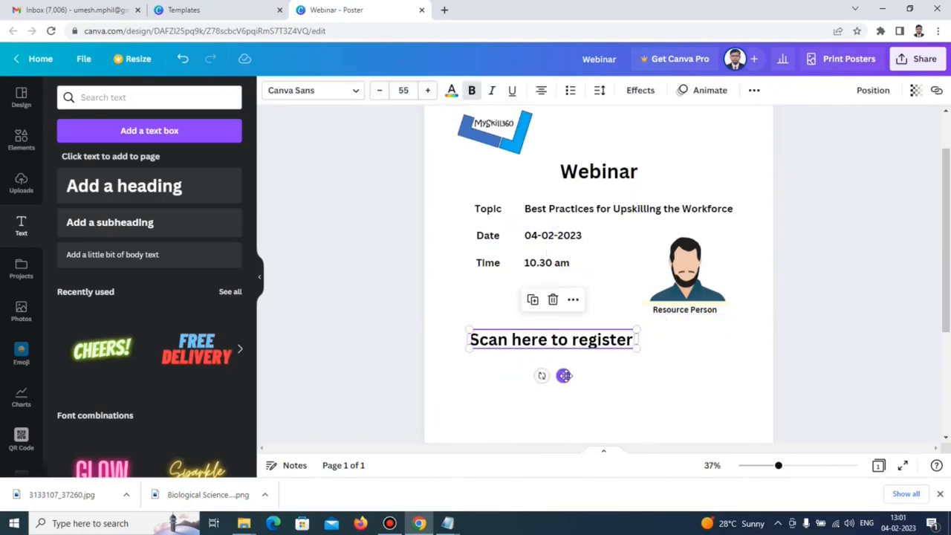
pyautogui.click(633, 374)
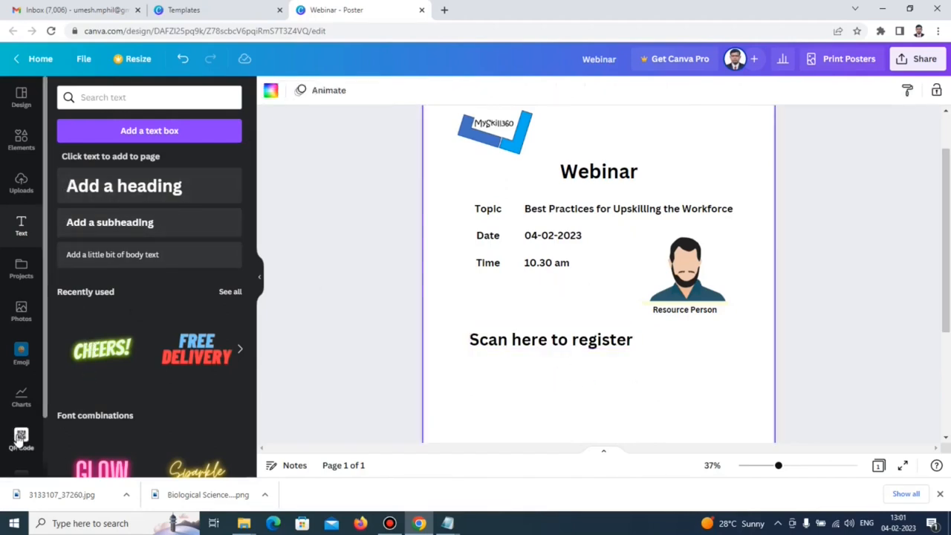
# Generate a QR code from the pasted form link and place it below the registration text.
pyautogui.scroll(-1, 49, 421)
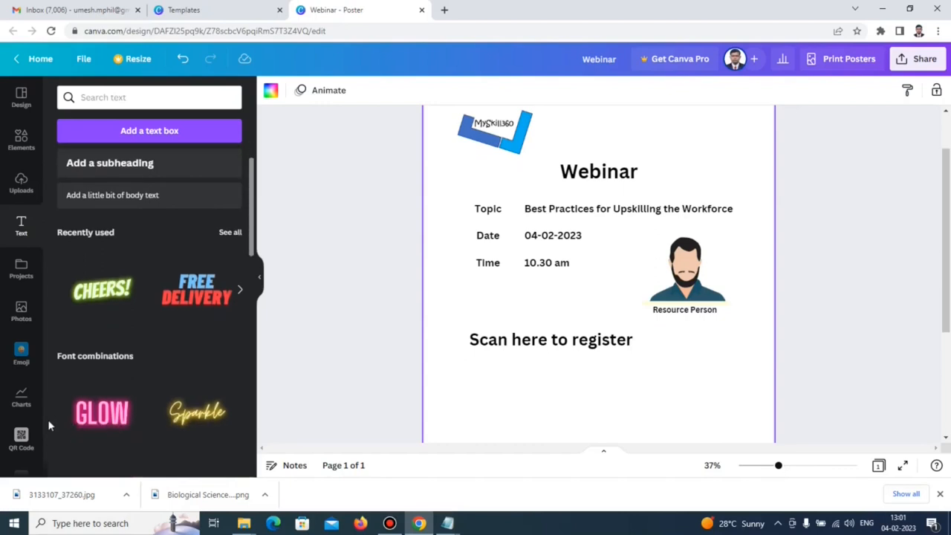
pyautogui.click(21, 437)
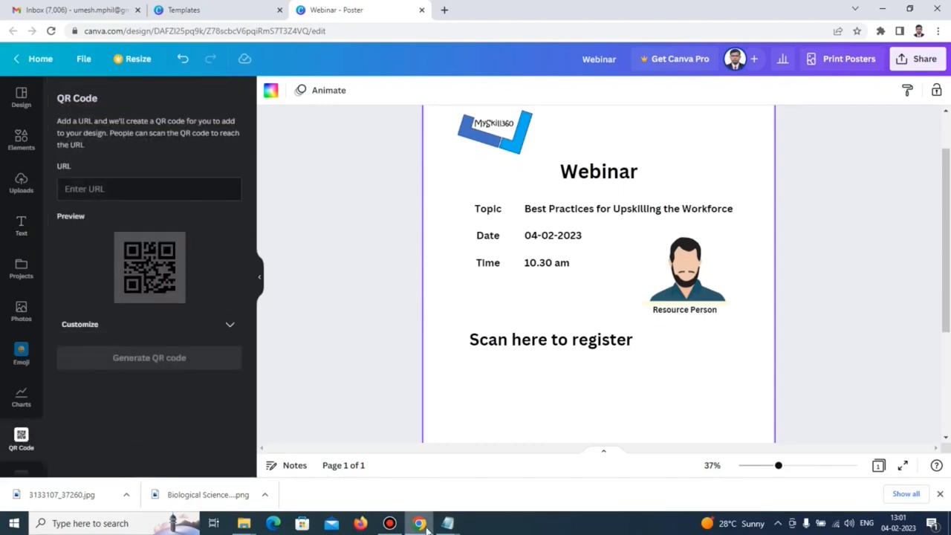
pyautogui.click(94, 189)
pyautogui.write('https://forms.gle/TzkWrFC91on4SND78')
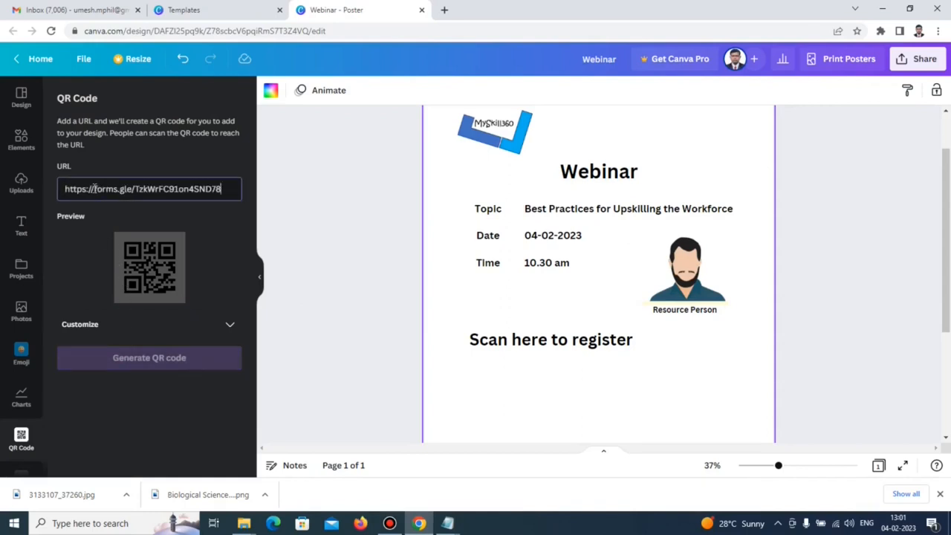
pyautogui.click(142, 358)
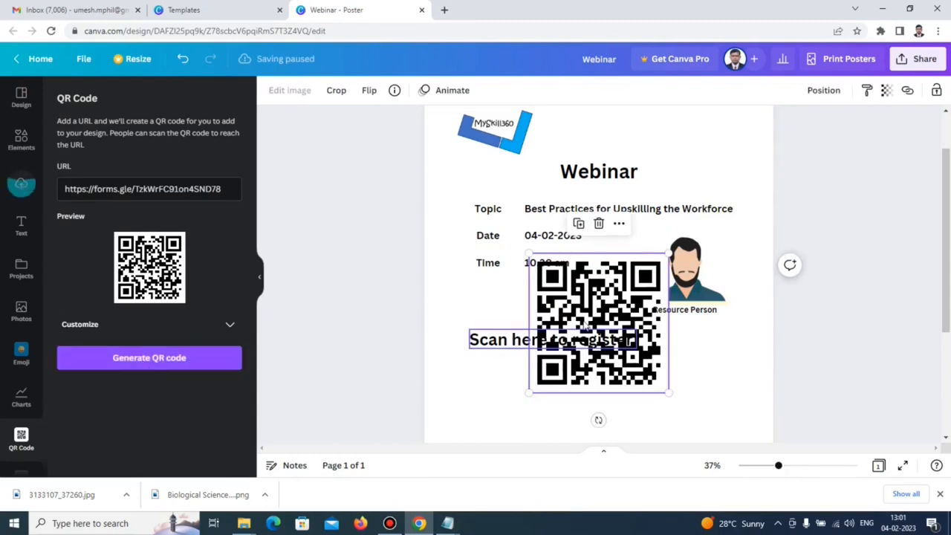
pyautogui.moveTo(666, 255); pyautogui.dragTo(599, 324)
pyautogui.moveTo(578, 374); pyautogui.dragTo(513, 409)
# Shrink the 'Scan here to register' text above the QR code.
pyautogui.click(599, 348)
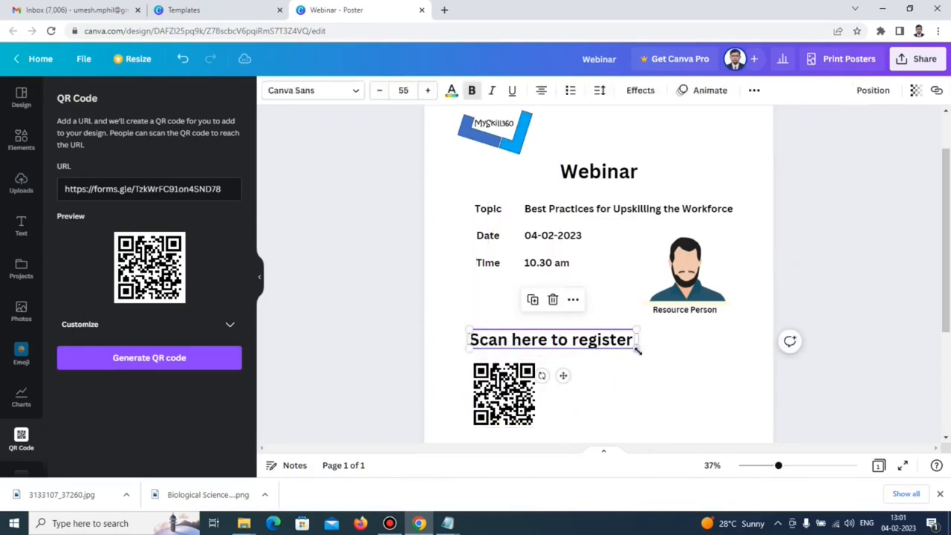
pyautogui.moveTo(636, 330); pyautogui.dragTo(561, 357)
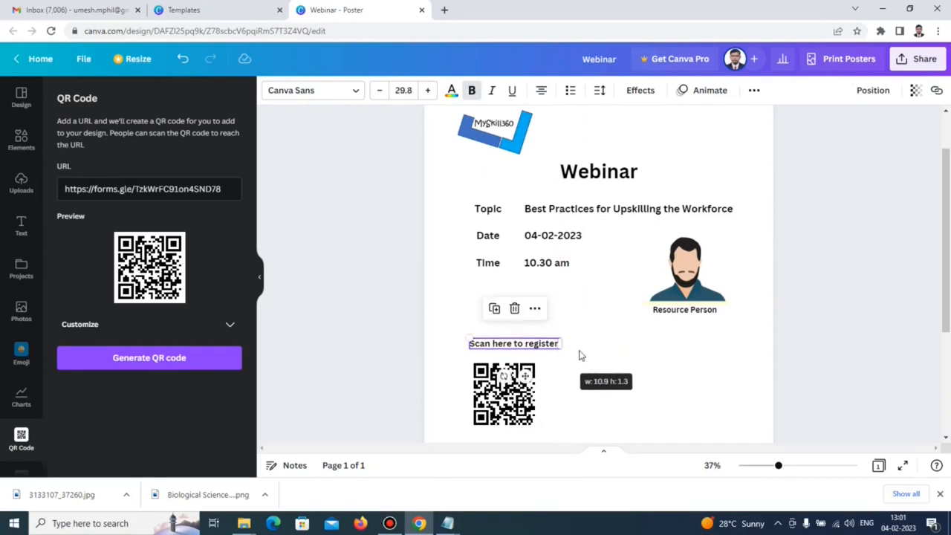
pyautogui.click(632, 330)
pyautogui.click(21, 312)
pyautogui.scroll(-5, 212, 262)
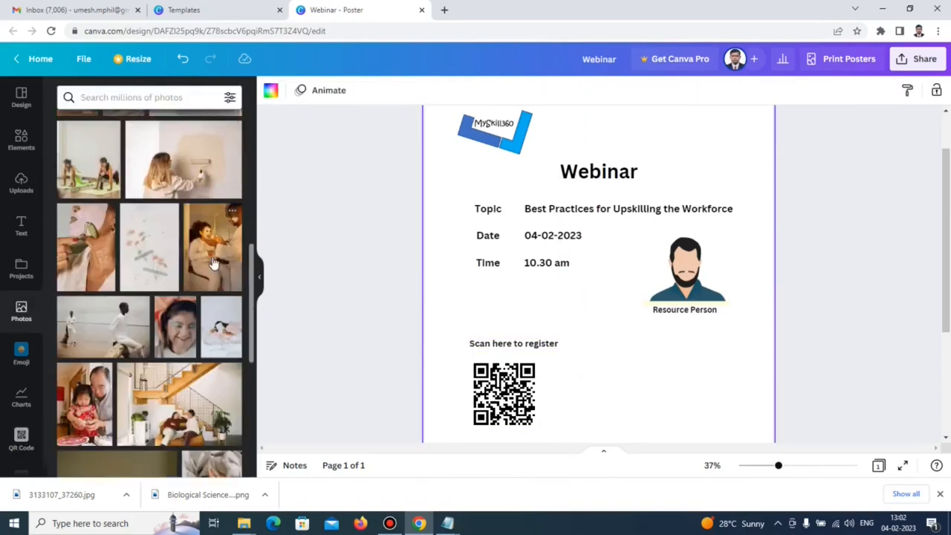
# Search photos for 'webinar' and add the laptop-on-desk photo to the poster.
pyautogui.scroll(-3, 212, 262)
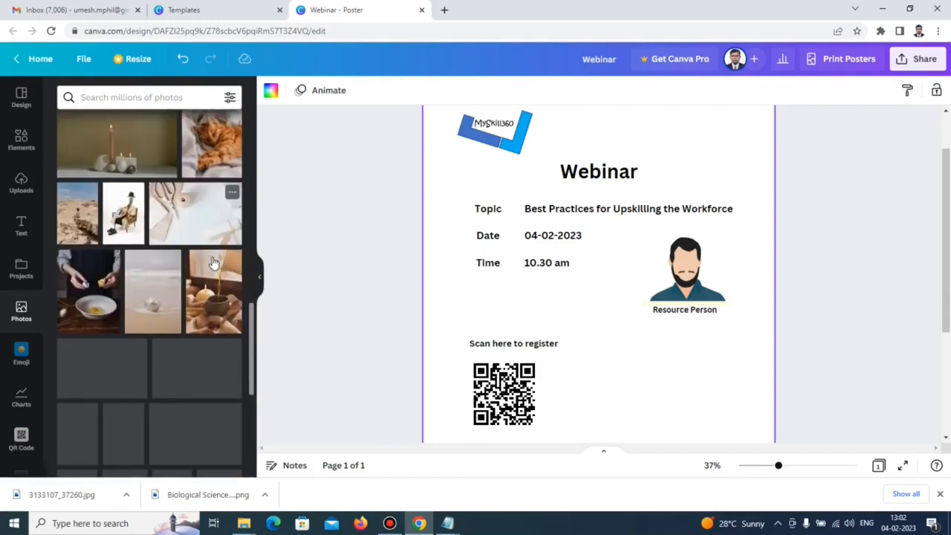
pyautogui.scroll(-5, 213, 262)
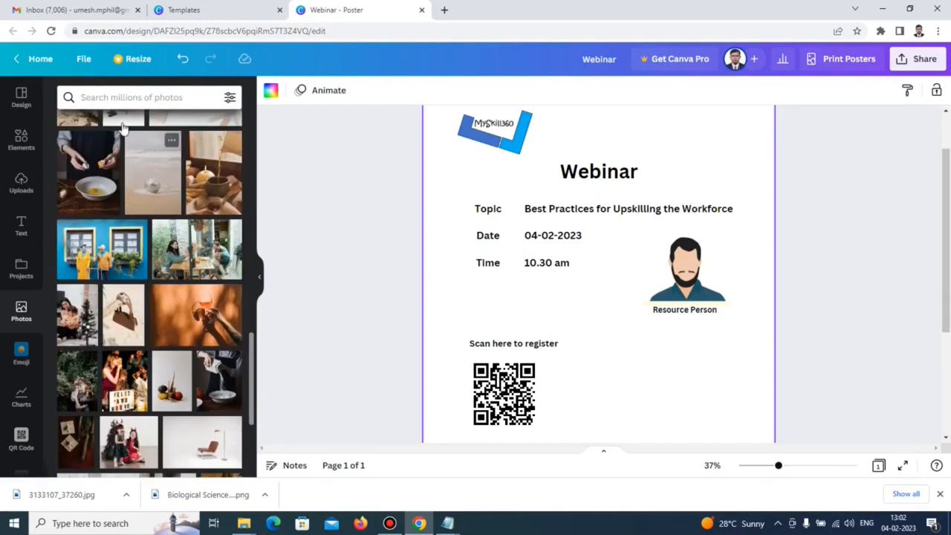
pyautogui.click(114, 95)
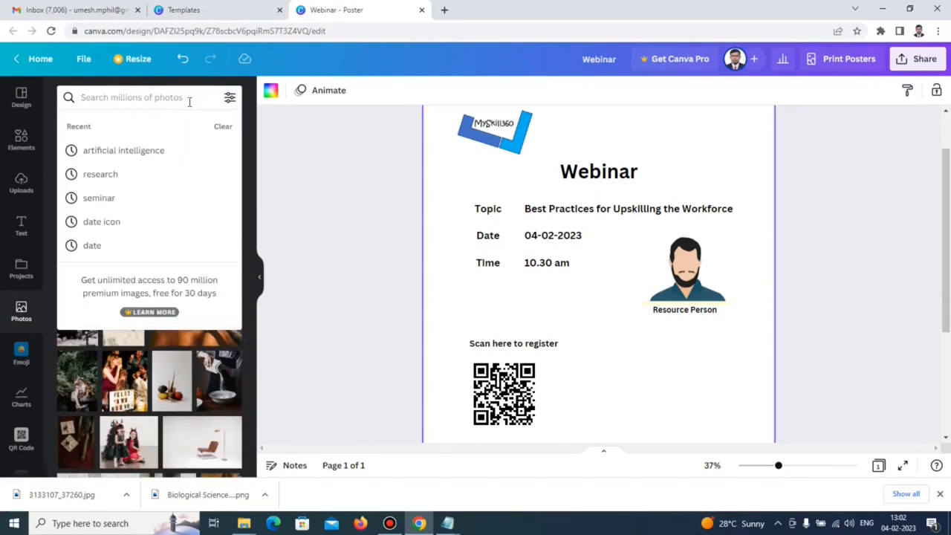
pyautogui.write('webinar')
pyautogui.press('Return')
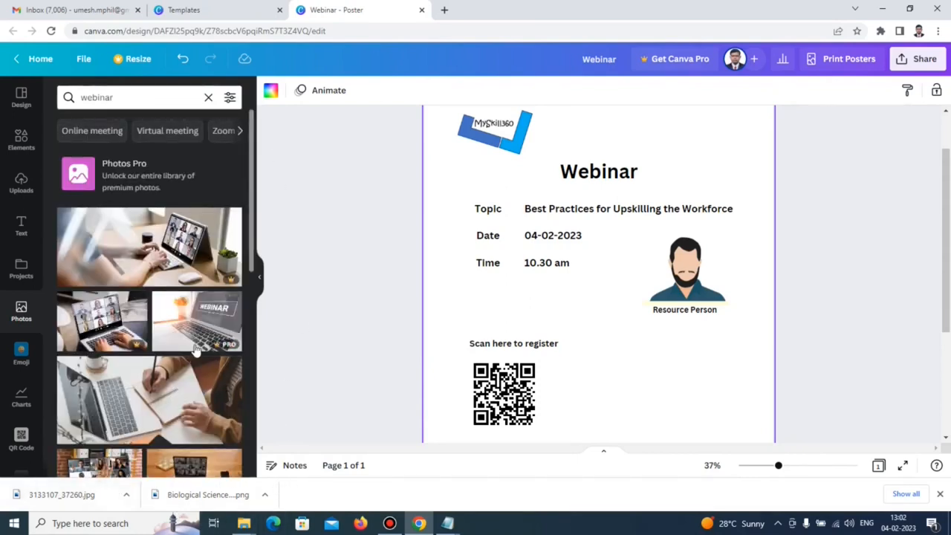
pyautogui.scroll(-1, 191, 401)
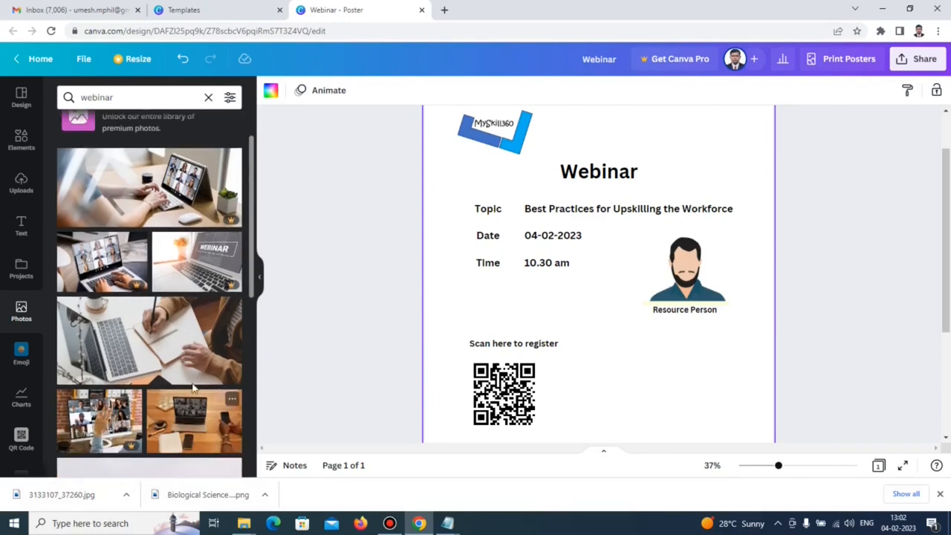
pyautogui.click(193, 421)
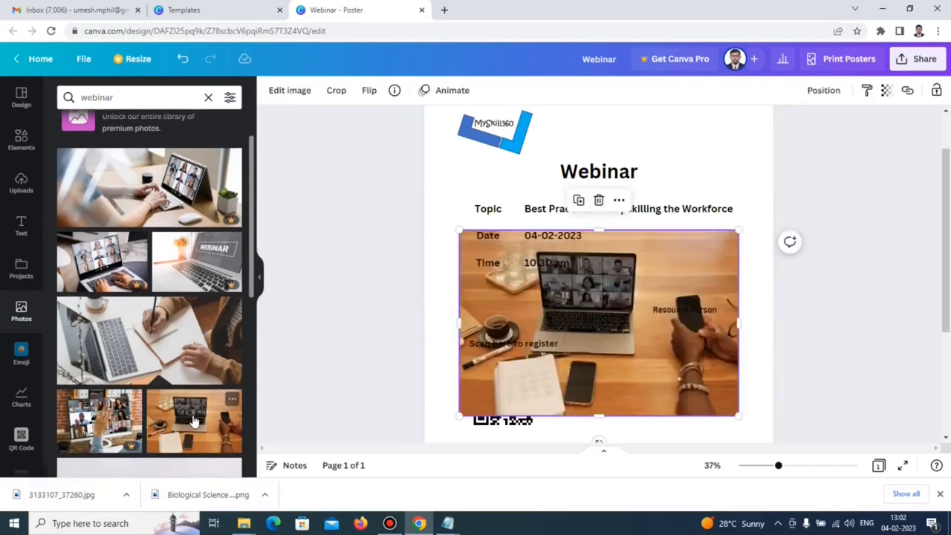
# Resize the photo beside the QR code and fade it to transparency 43.
pyautogui.moveTo(739, 230); pyautogui.dragTo(652, 287)
pyautogui.moveTo(591, 338); pyautogui.dragTo(578, 352)
pyautogui.moveTo(639, 301)
pyautogui.mouseDown()
pyautogui.moveTo(768, 193)
pyautogui.moveTo(630, 307)
pyautogui.mouseUp()
pyautogui.moveTo(581, 339); pyautogui.dragTo(716, 344)
pyautogui.moveTo(763, 314); pyautogui.dragTo(714, 348)
pyautogui.moveTo(677, 372); pyautogui.dragTo(693, 358)
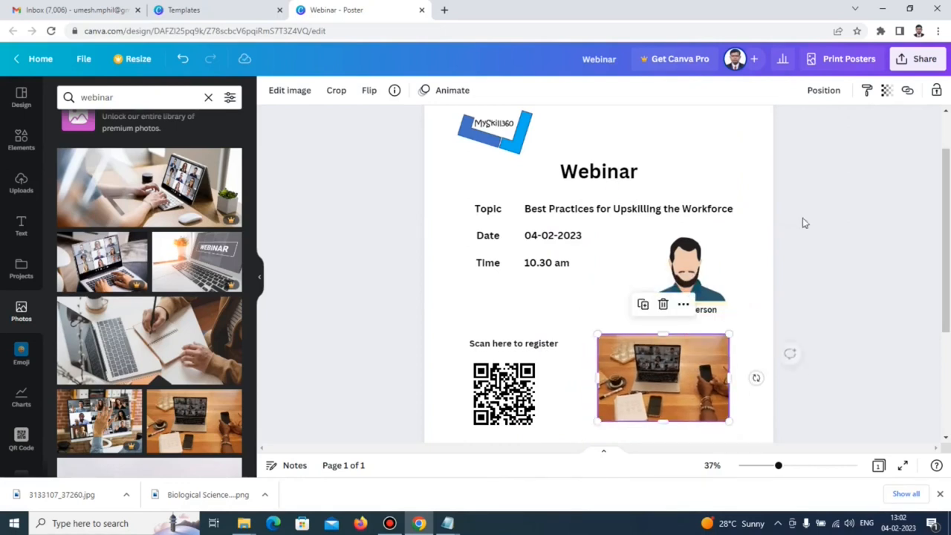
pyautogui.click(887, 92)
pyautogui.moveTo(887, 141); pyautogui.dragTo(826, 149)
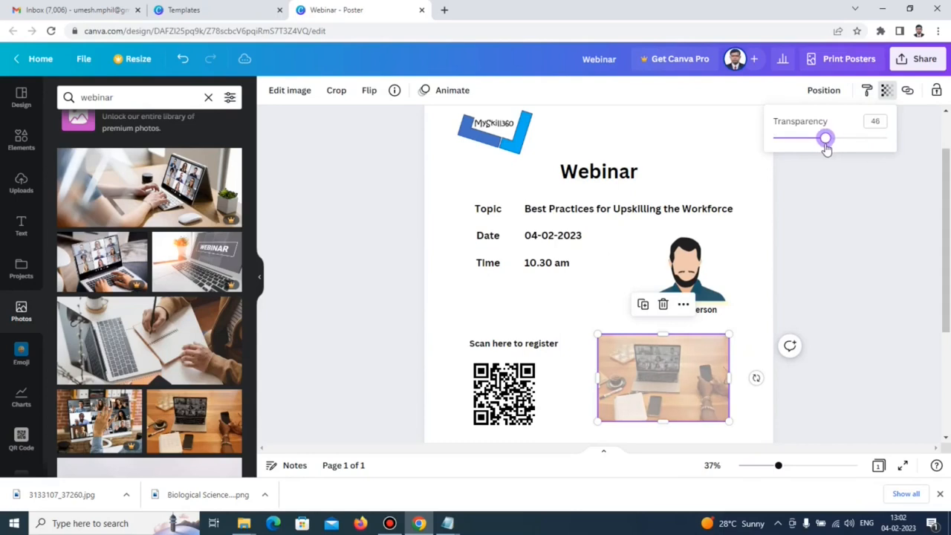
pyautogui.click(741, 250)
# Add a 'Co-ordinator' heading at size 55 in the lower left below the QR code.
pyautogui.scroll(-2, 831, 319)
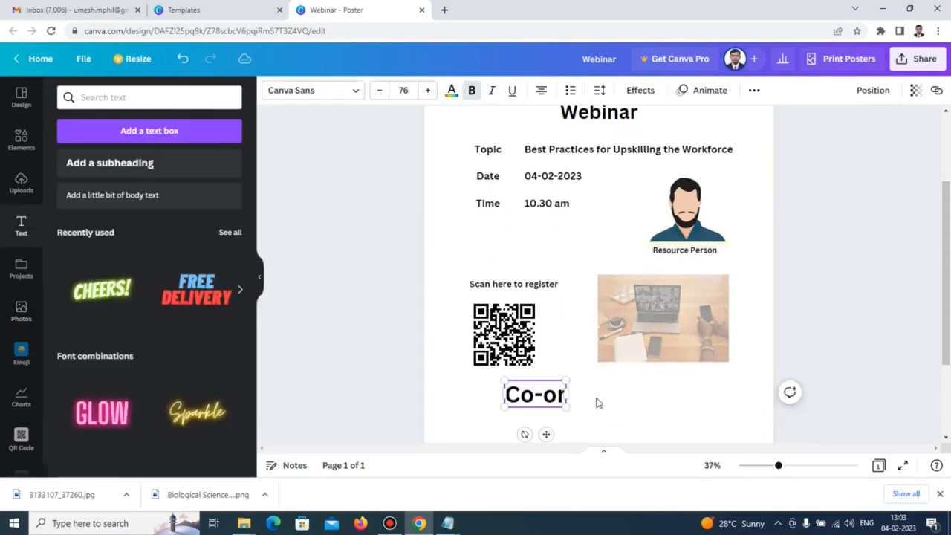
pyautogui.write('d')
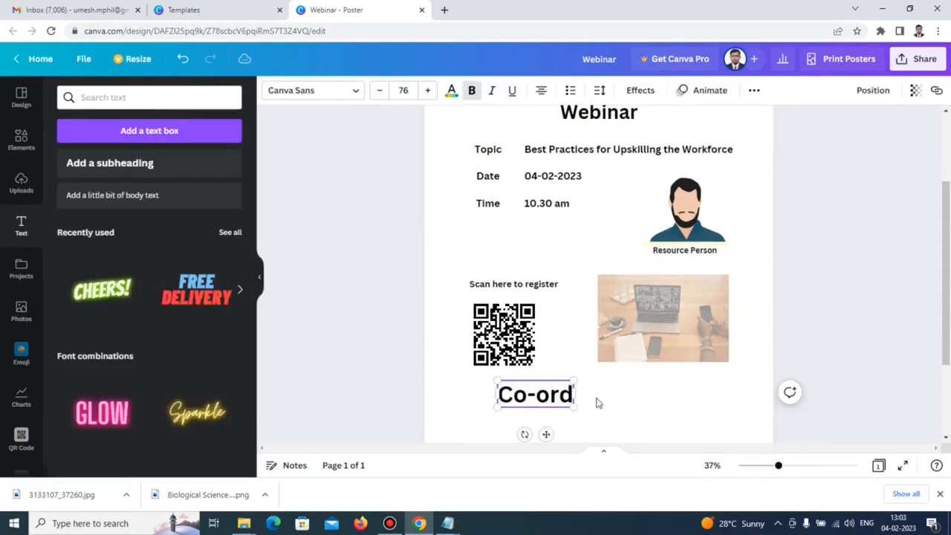
pyautogui.write('inator')
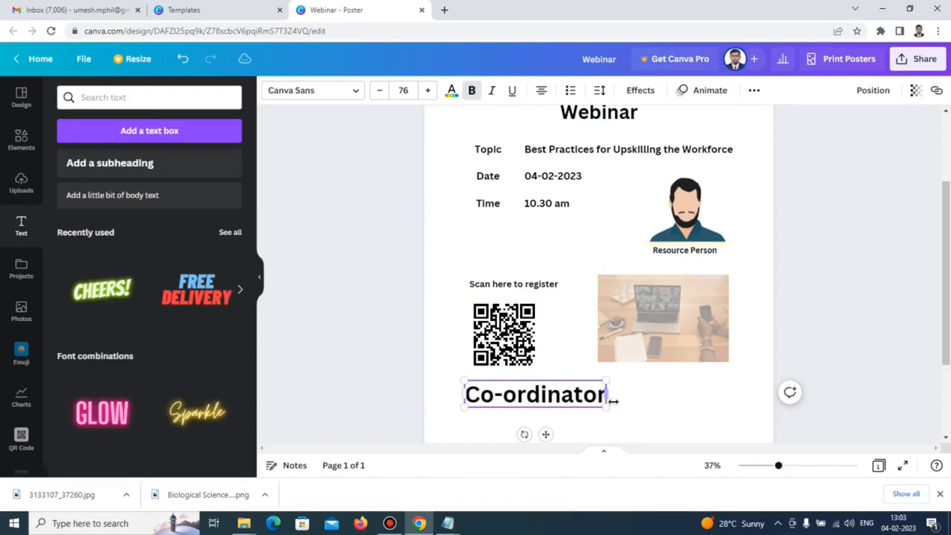
pyautogui.press('Escape')
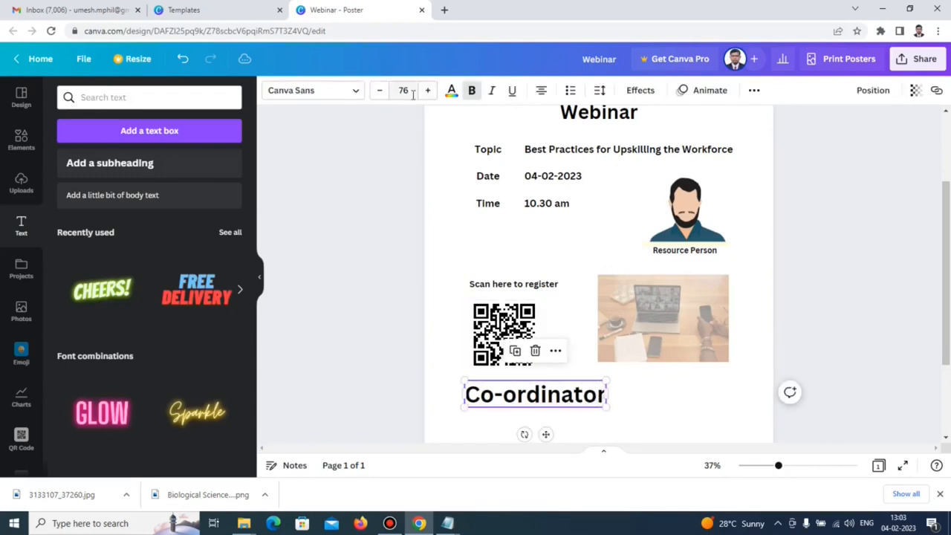
pyautogui.click(413, 94)
pyautogui.press('Return')
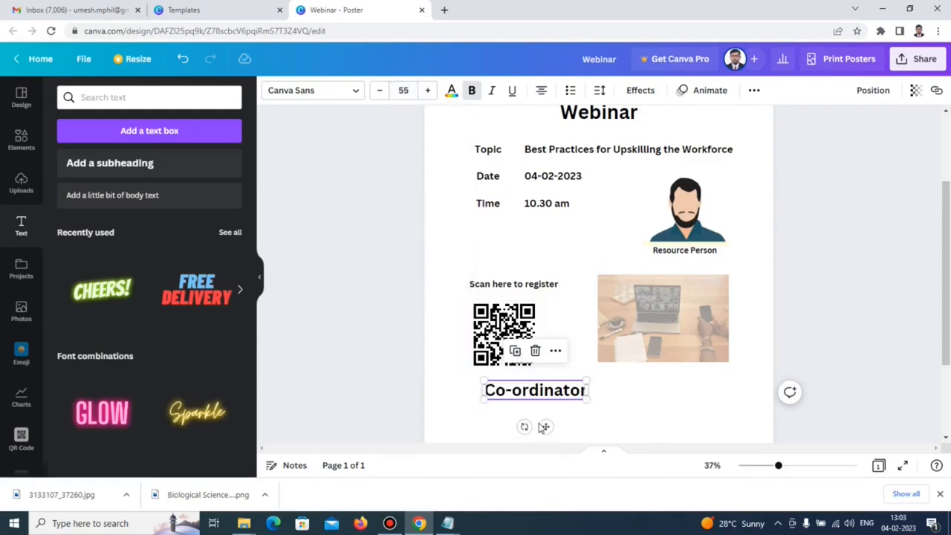
pyautogui.moveTo(544, 428); pyautogui.dragTo(528, 434)
pyautogui.click(825, 253)
pyautogui.scroll(1, 825, 252)
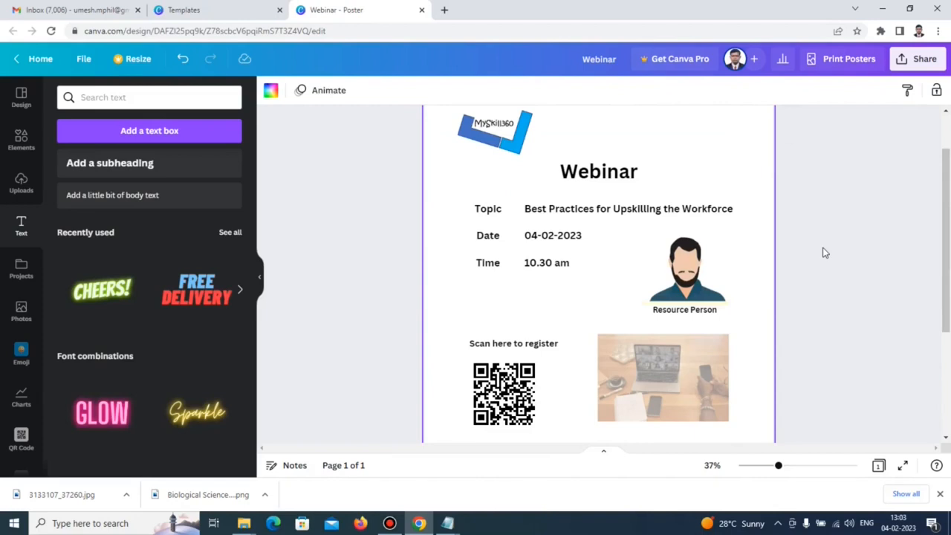
pyautogui.scroll(-1, 824, 252)
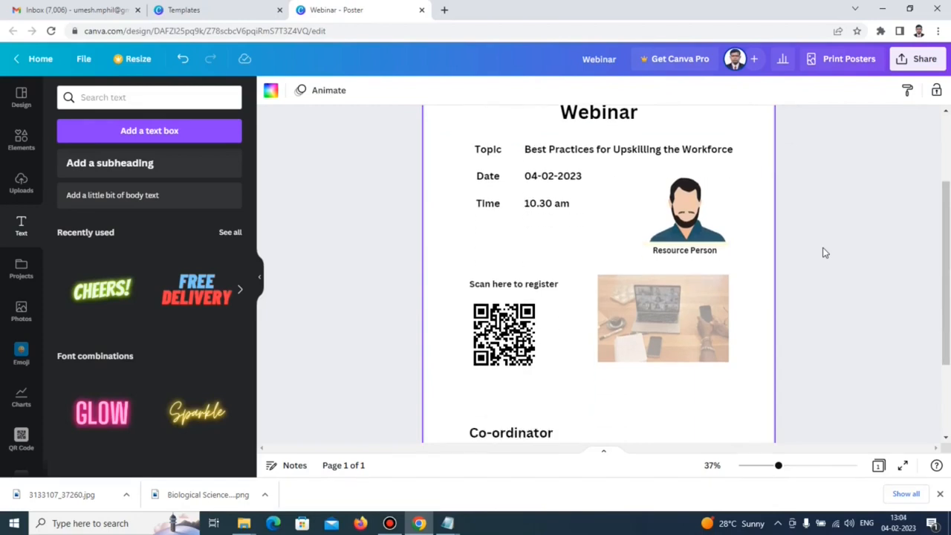
pyautogui.scroll(-2, 823, 252)
pyautogui.scroll(2, 823, 253)
pyautogui.scroll(-2, 823, 252)
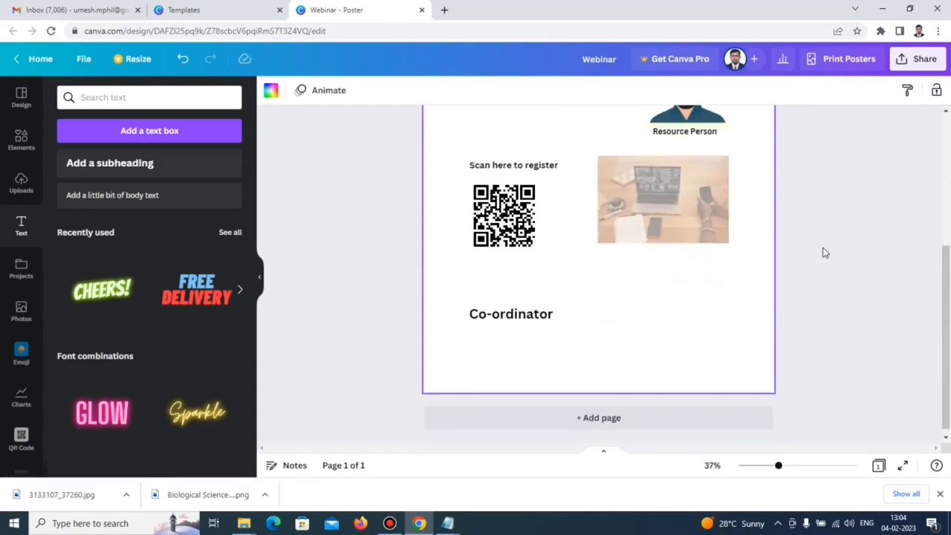
pyautogui.scroll(2, 824, 250)
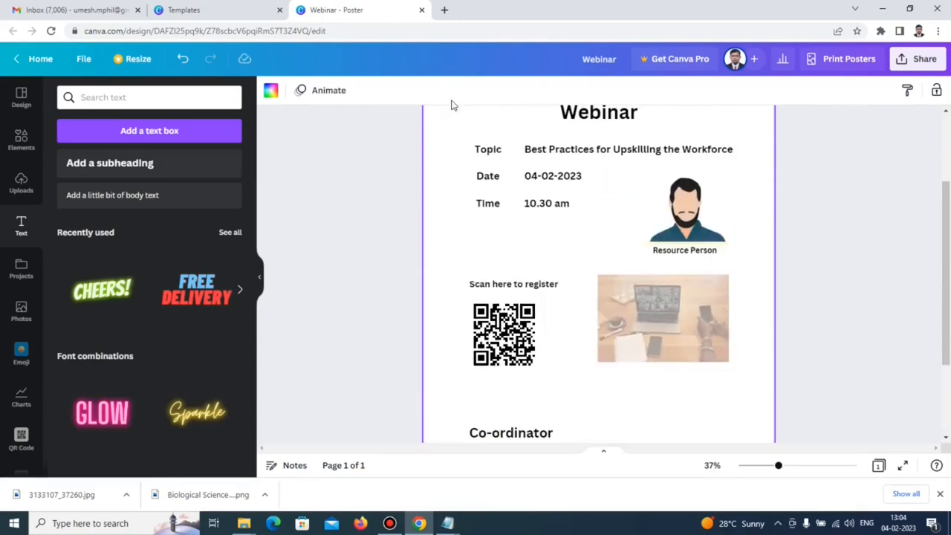
# Download the poster as Webinar.png and open the downloaded image.
pyautogui.click(82, 61)
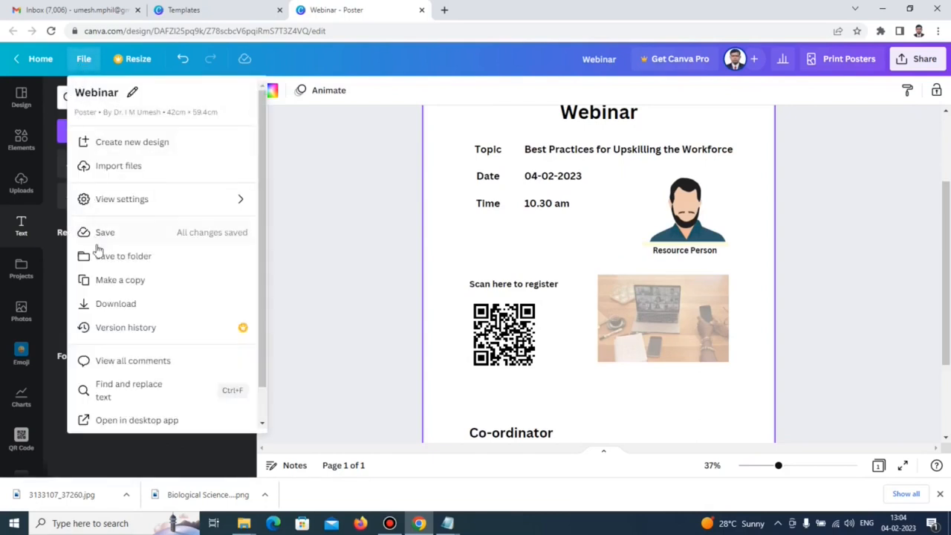
pyautogui.click(111, 304)
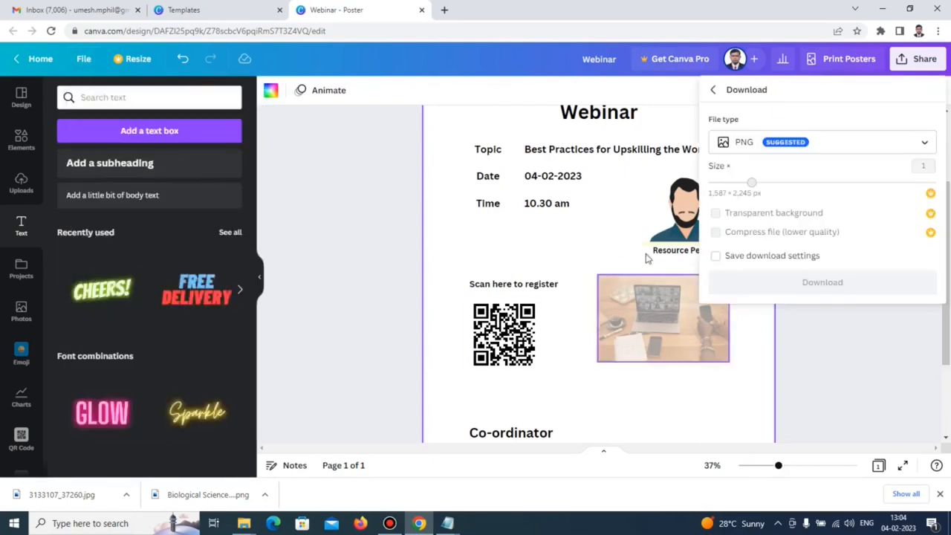
pyautogui.click(833, 289)
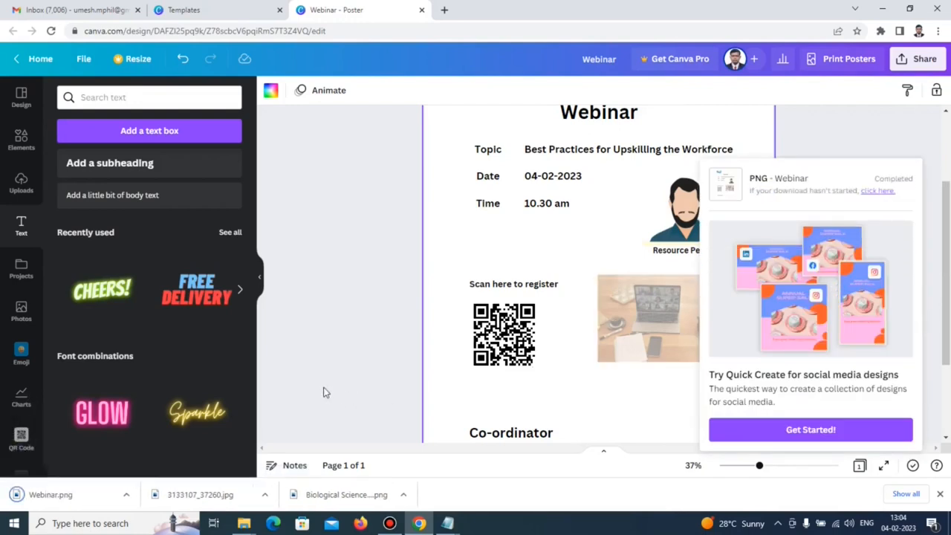
pyautogui.click(127, 495)
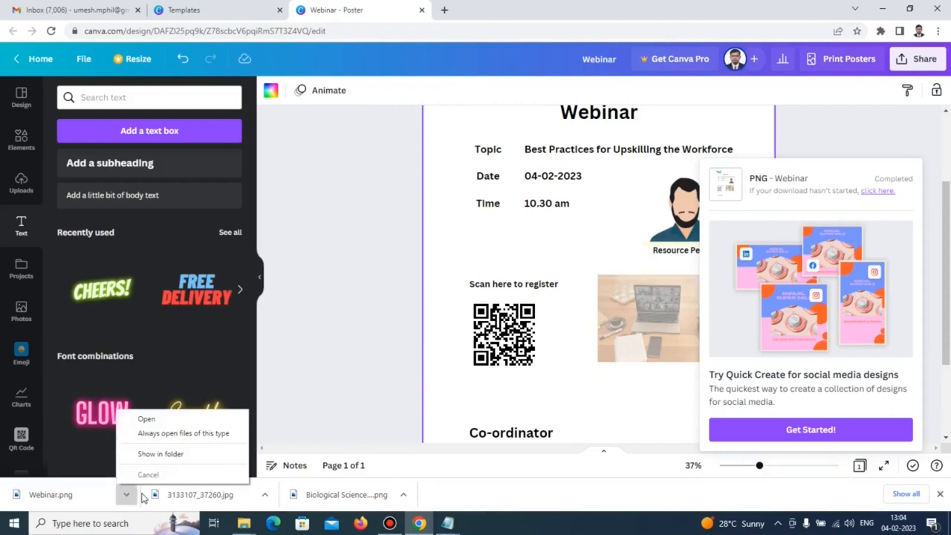
pyautogui.click(146, 418)
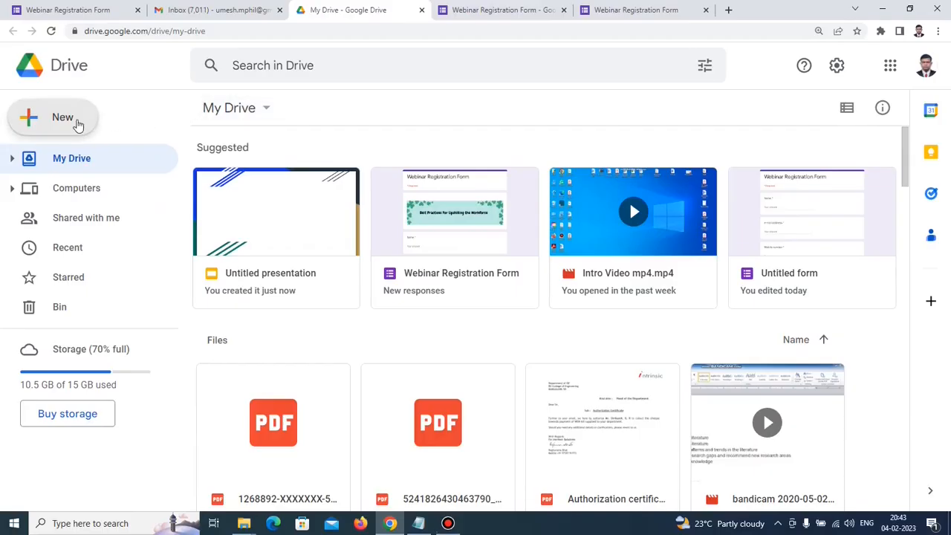
# Create a blank Google Slides presentation from Drive's New menu.
pyautogui.click(75, 123)
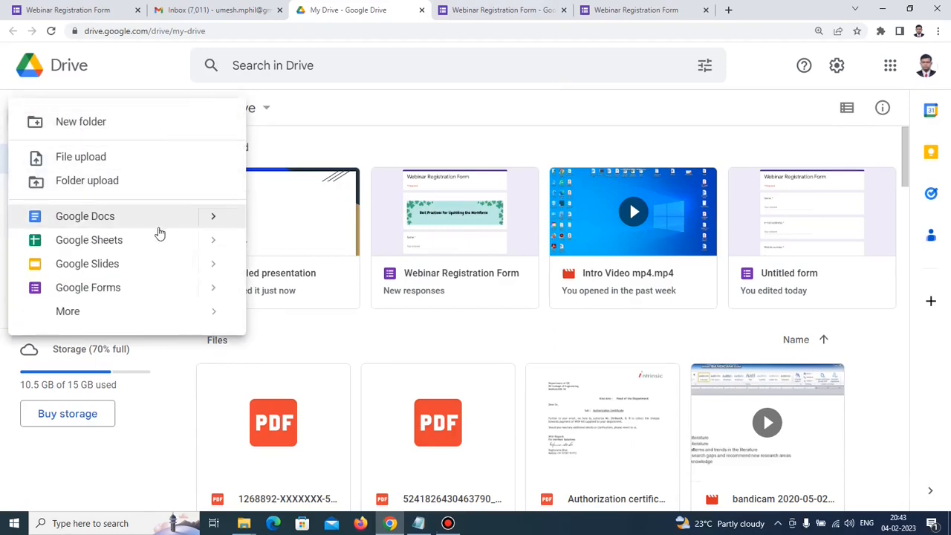
pyautogui.moveTo(212, 270)
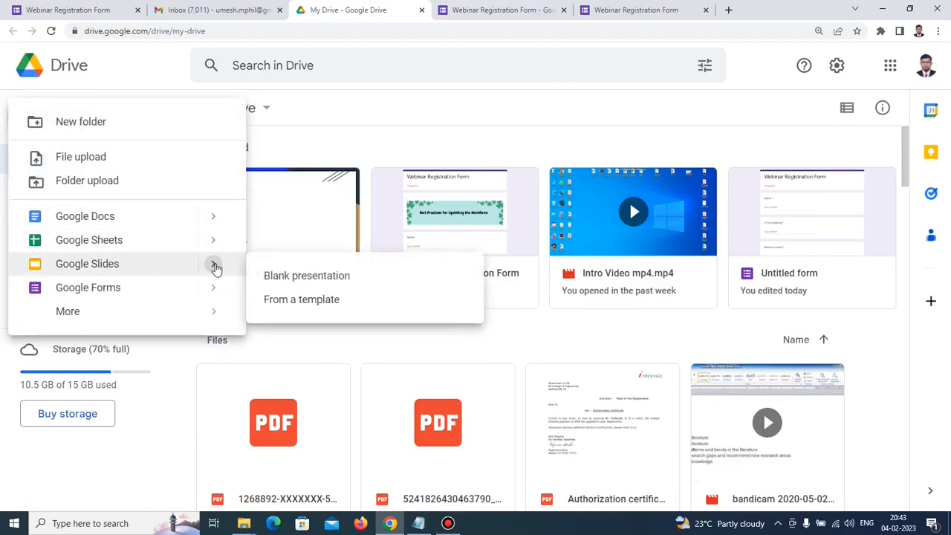
pyautogui.click(282, 288)
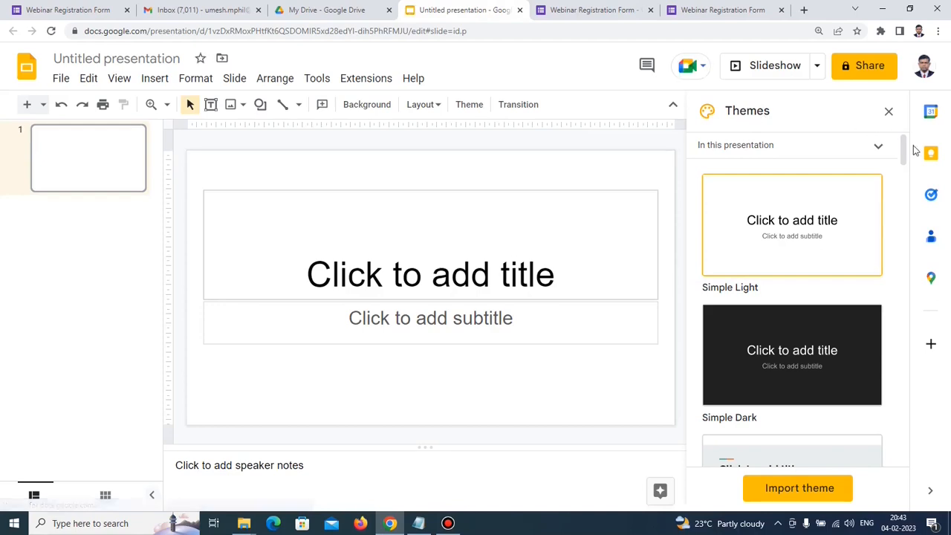
# Apply the Shift theme and bring up the Insert > Image choices.
pyautogui.moveTo(905, 152); pyautogui.dragTo(913, 212)
pyautogui.click(794, 227)
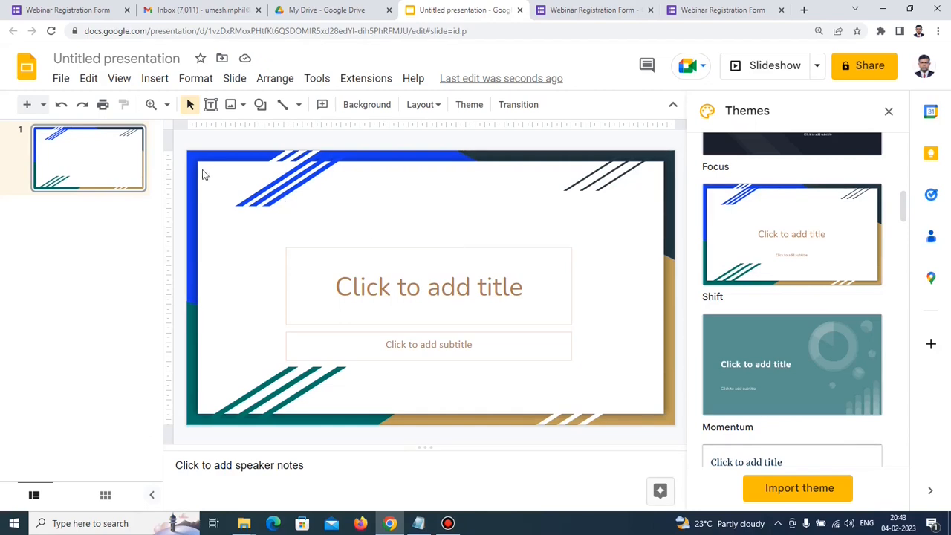
pyautogui.click(153, 80)
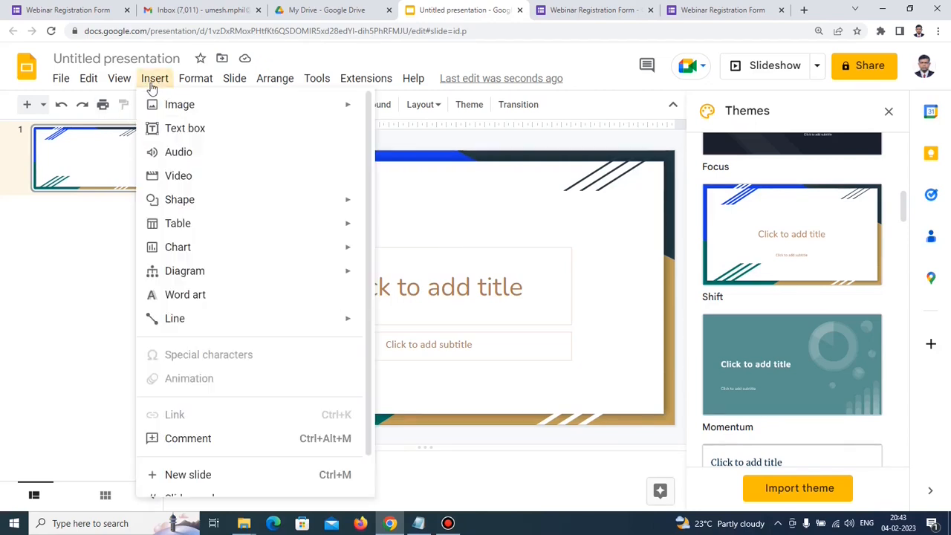
pyautogui.moveTo(152, 105)
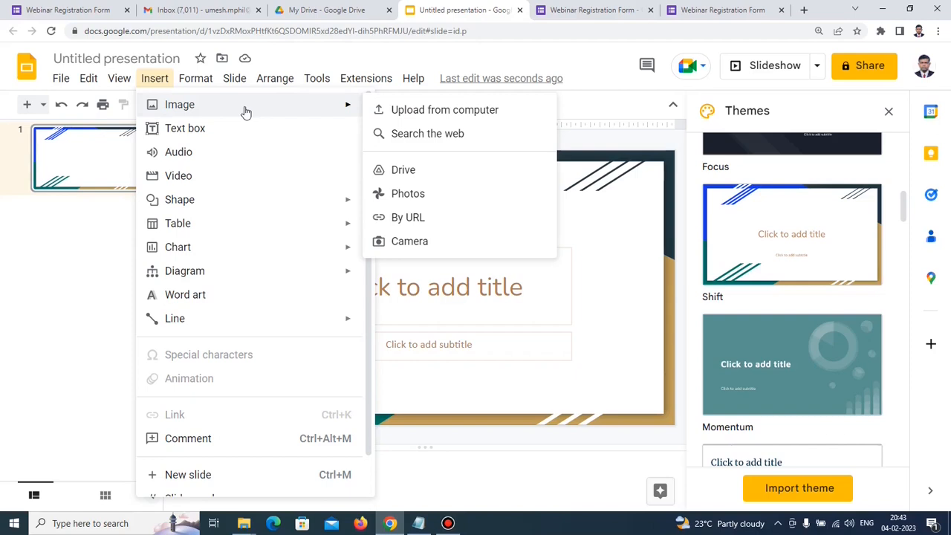
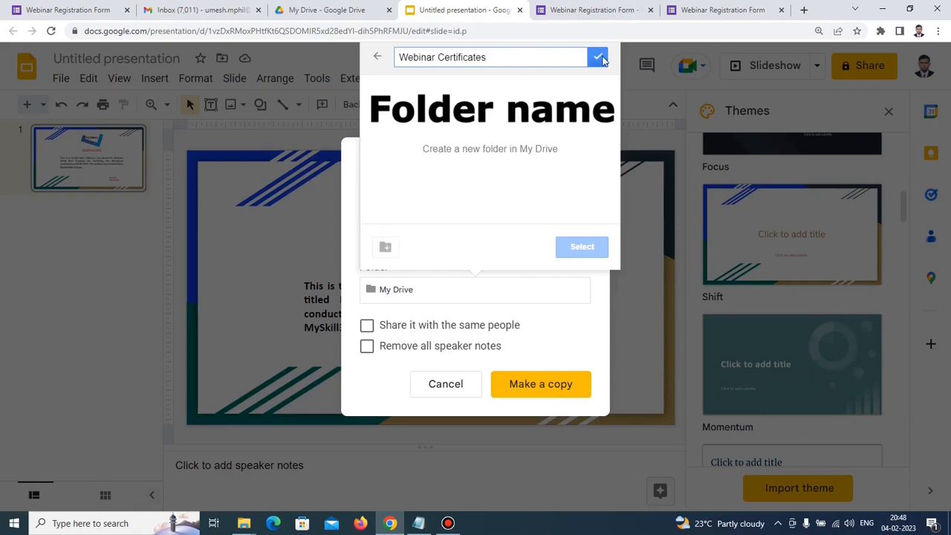
# Copy the slide into the new Webinar Certificates folder as CertificateTemplate, then view the form's responses.
pyautogui.click(599, 58)
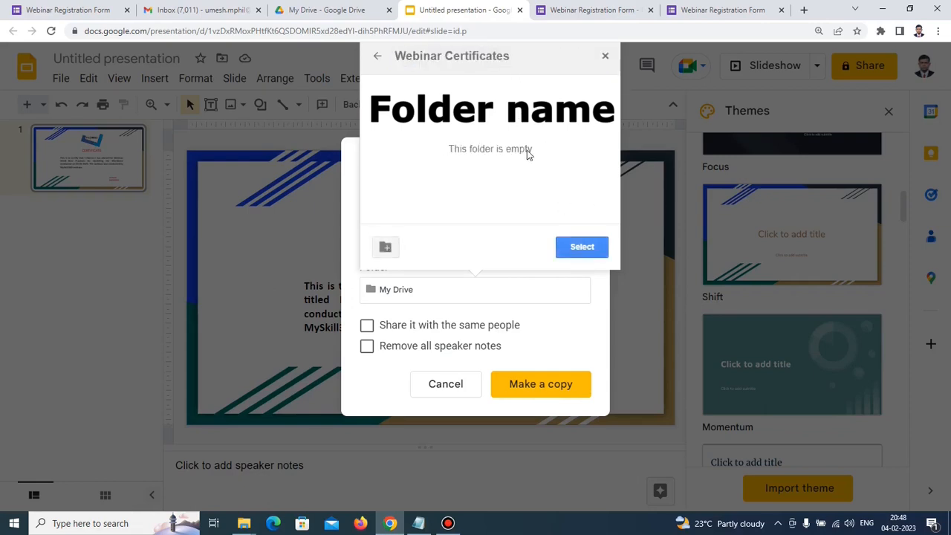
pyautogui.click(583, 249)
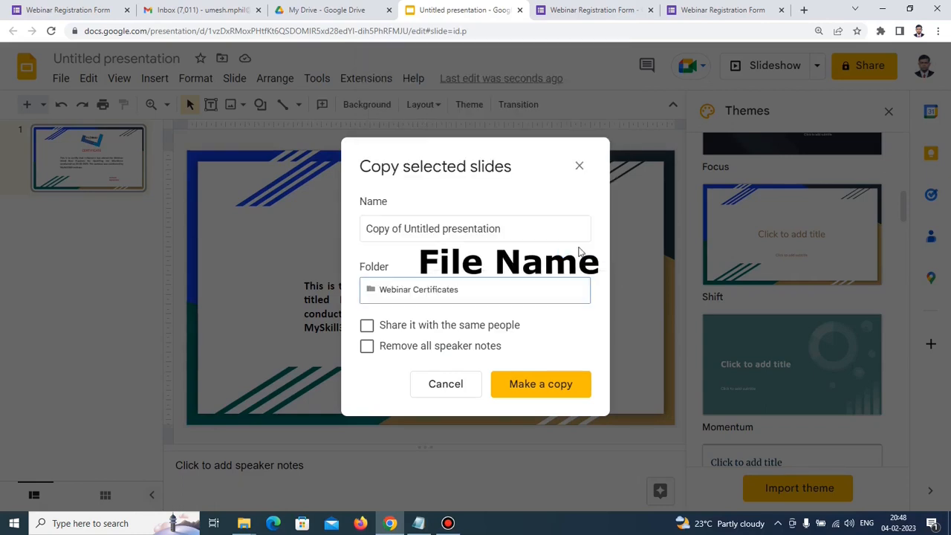
pyautogui.click(507, 229)
pyautogui.click(507, 228)
pyautogui.moveTo(507, 229); pyautogui.dragTo(339, 234)
pyautogui.write('Certificate')
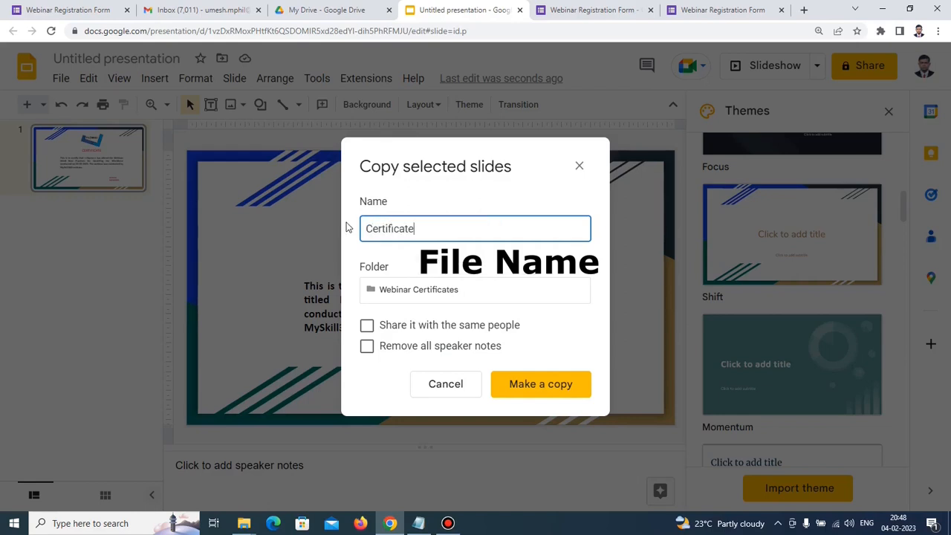
pyautogui.write('Template')
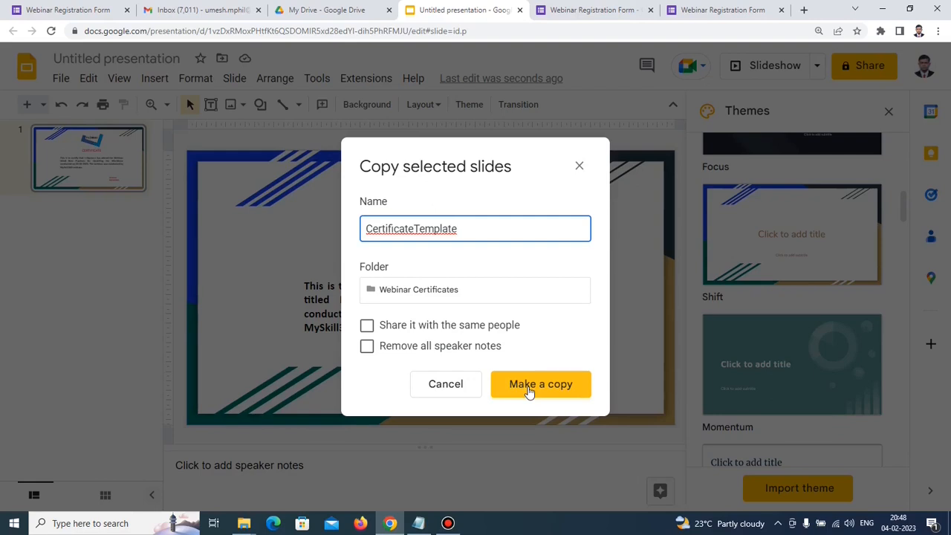
pyautogui.click(529, 390)
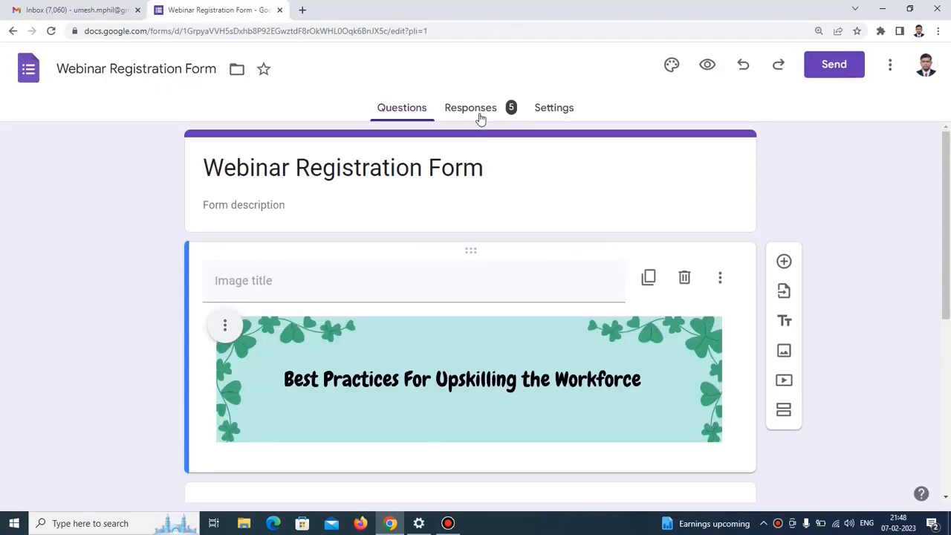
pyautogui.click(480, 116)
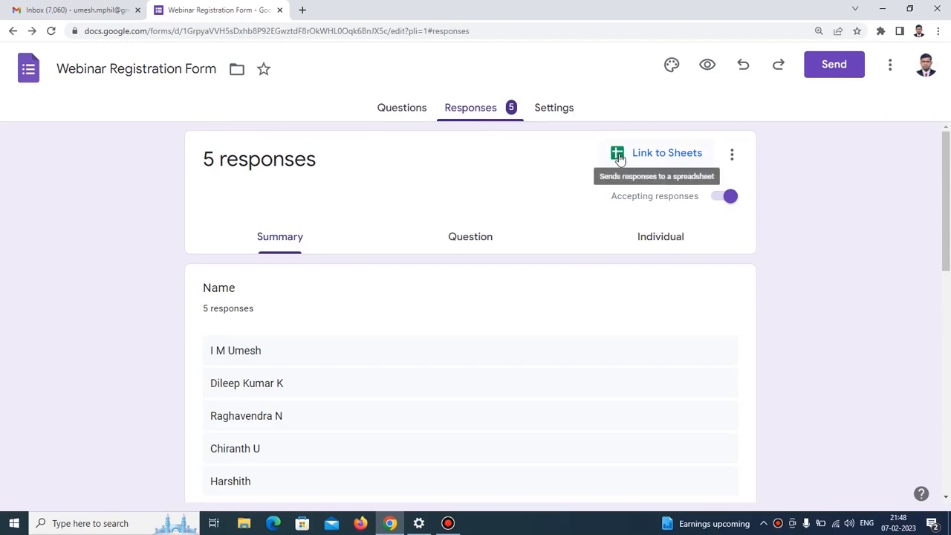
# Link the form's responses to a new spreadsheet named Webinar Registration Form (Responses).
pyautogui.click(618, 159)
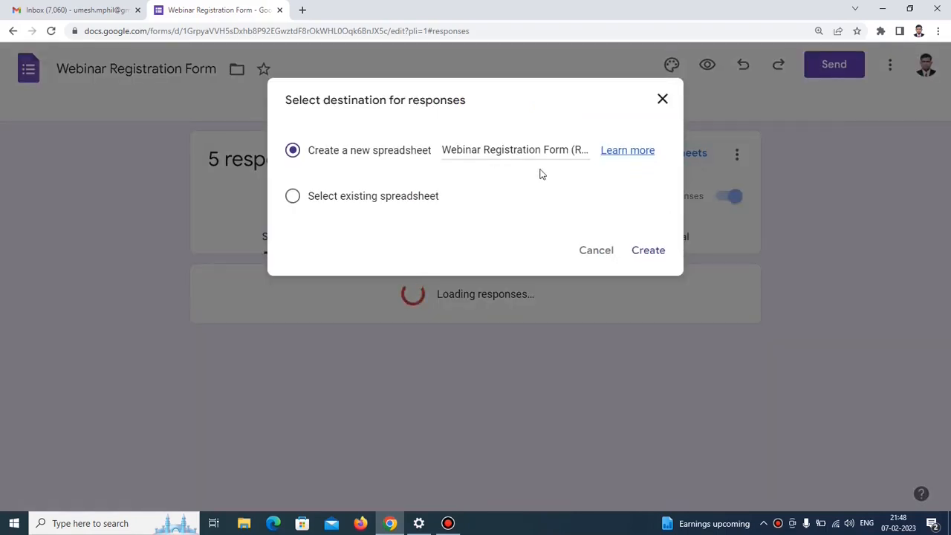
pyautogui.moveTo(444, 151); pyautogui.dragTo(590, 151)
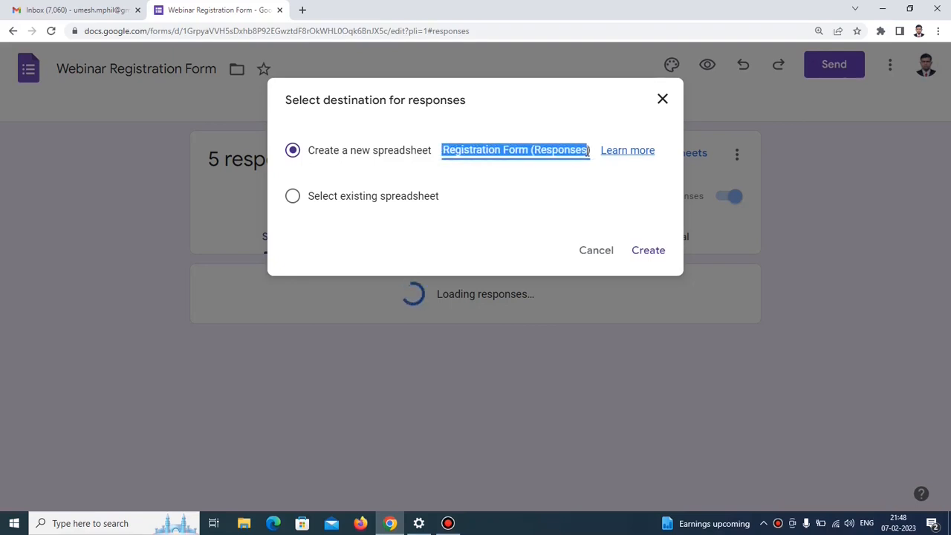
pyautogui.click(643, 260)
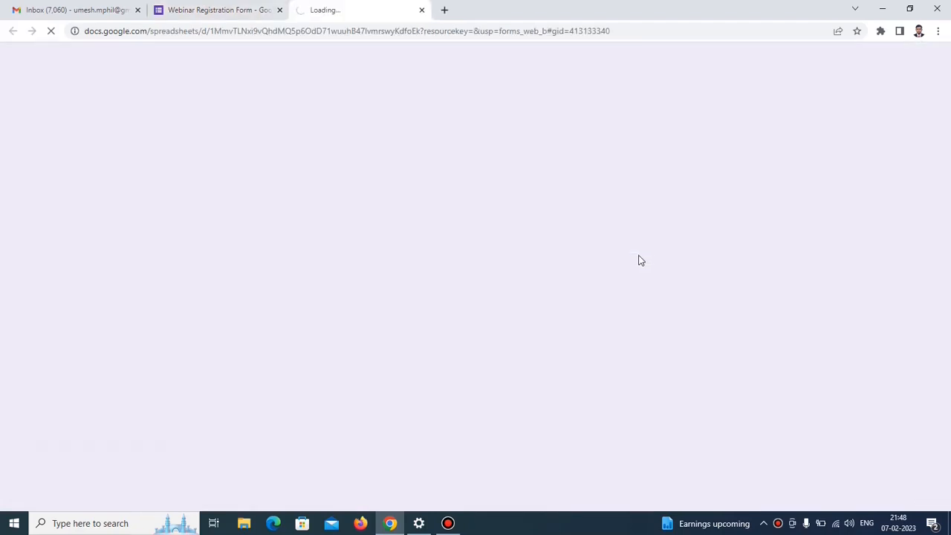
# Find the Autocrat add-on through Extensions > Add-ons > Get add-ons.
pyautogui.click(317, 78)
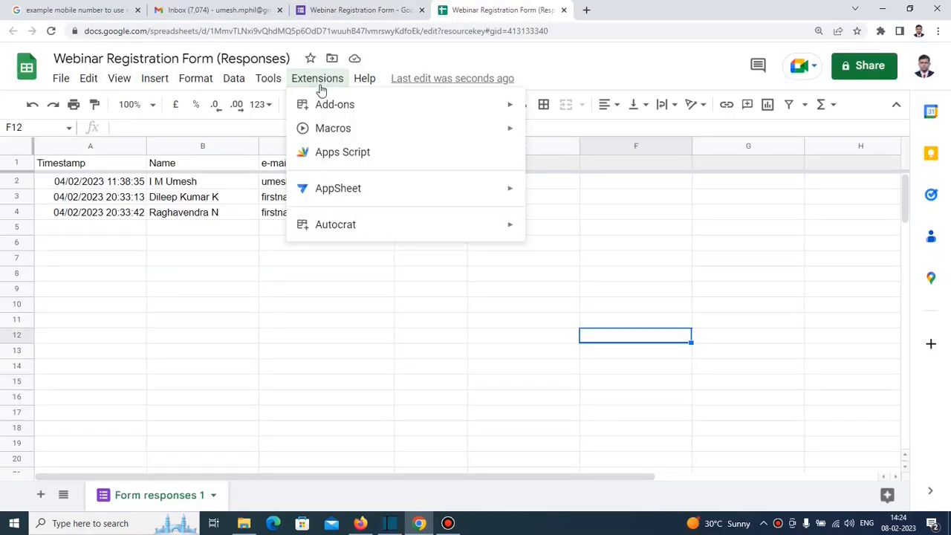
pyautogui.moveTo(322, 108)
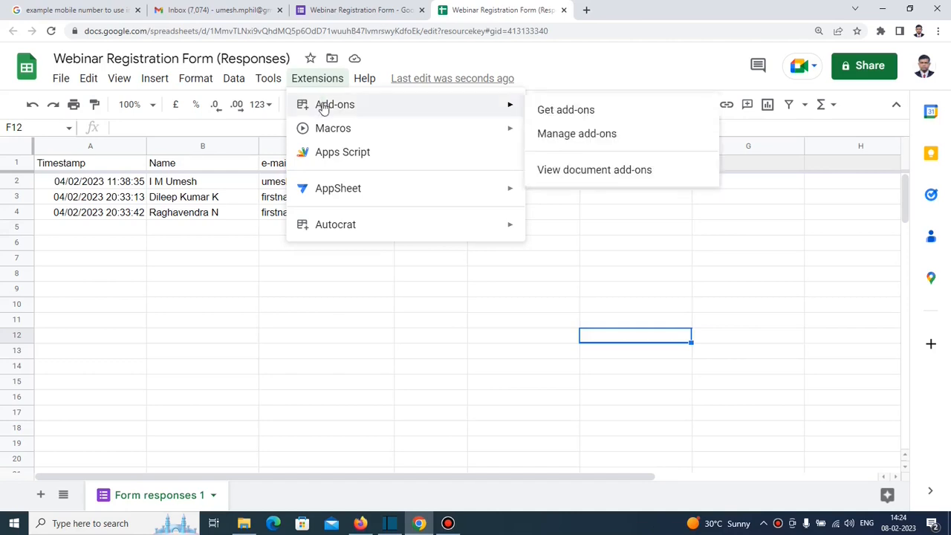
pyautogui.click(542, 117)
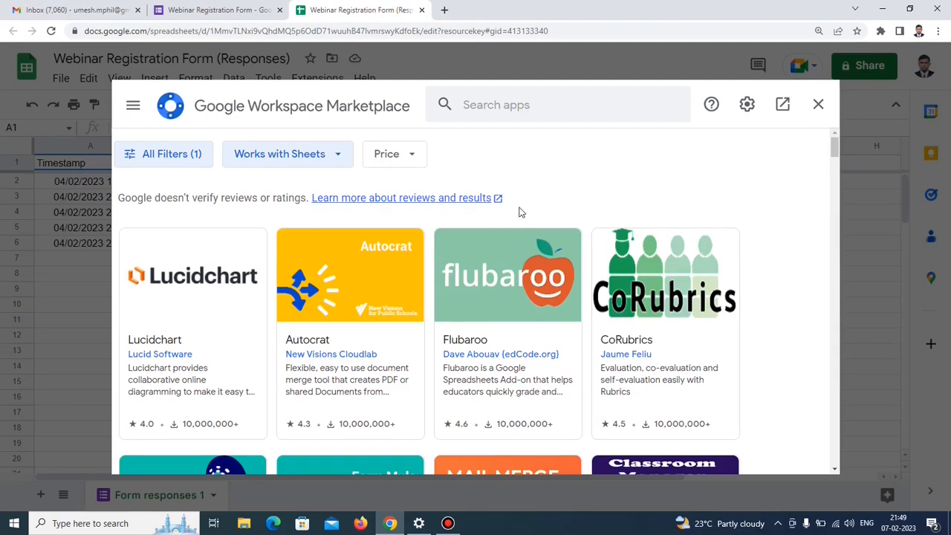
pyautogui.click(362, 284)
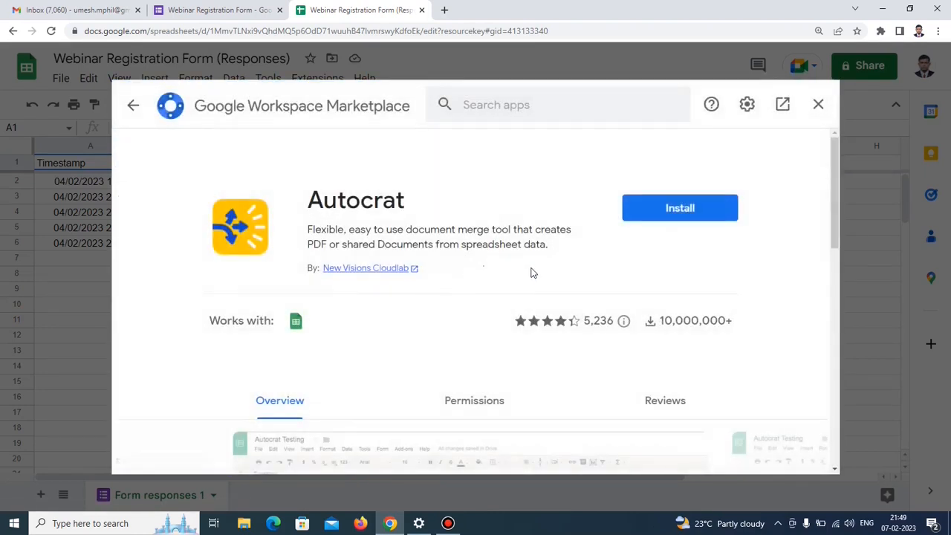
# Install Autocrat, choosing the Google account and allowing its access.
pyautogui.click(679, 213)
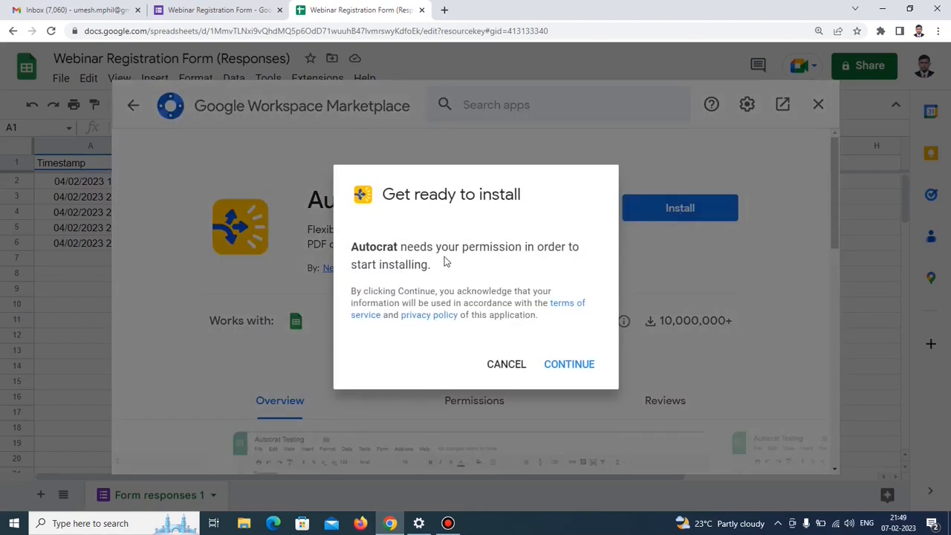
pyautogui.click(567, 365)
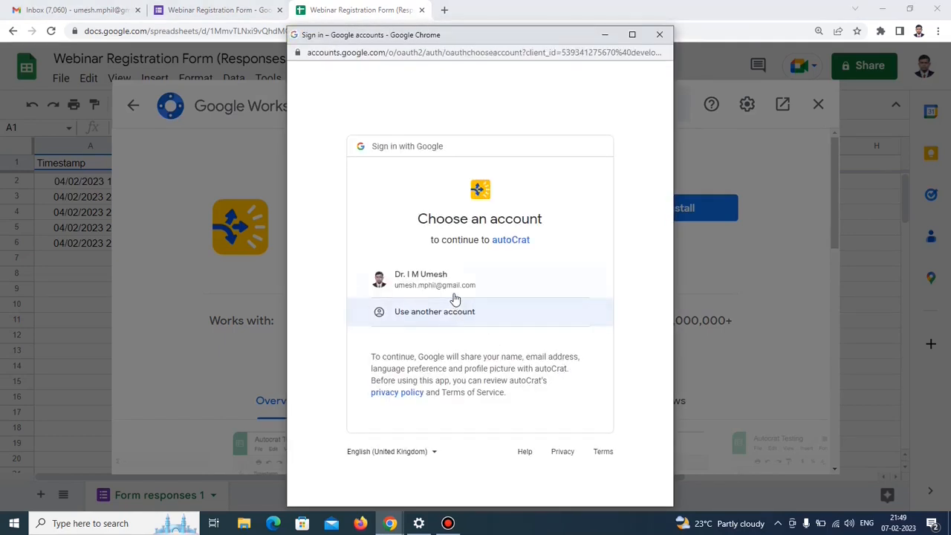
pyautogui.click(453, 286)
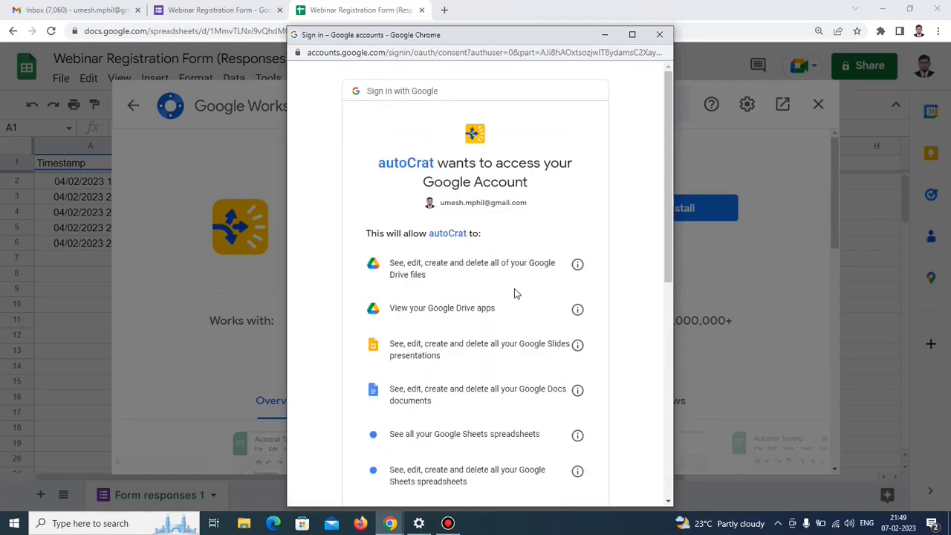
pyautogui.scroll(-5, 563, 293)
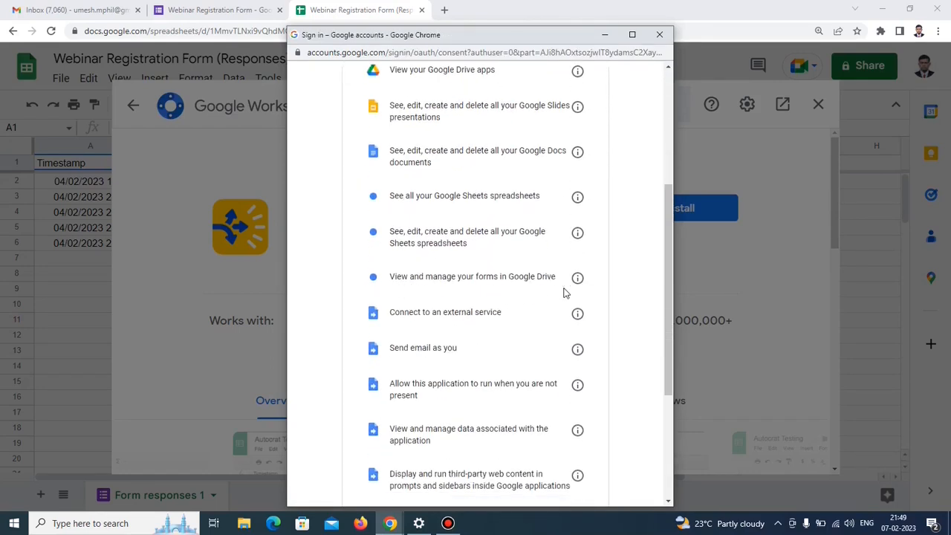
pyautogui.scroll(-1, 563, 293)
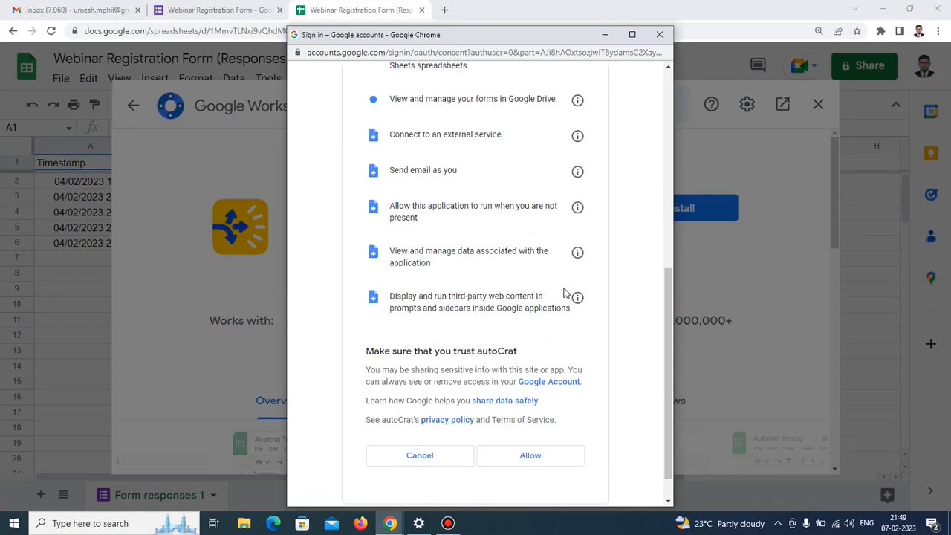
pyautogui.scroll(-1, 568, 312)
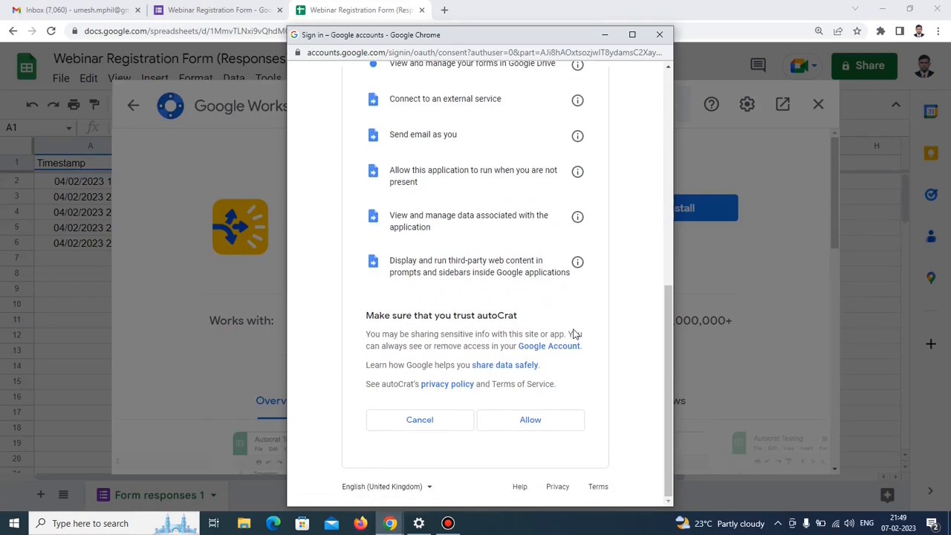
pyautogui.click(538, 426)
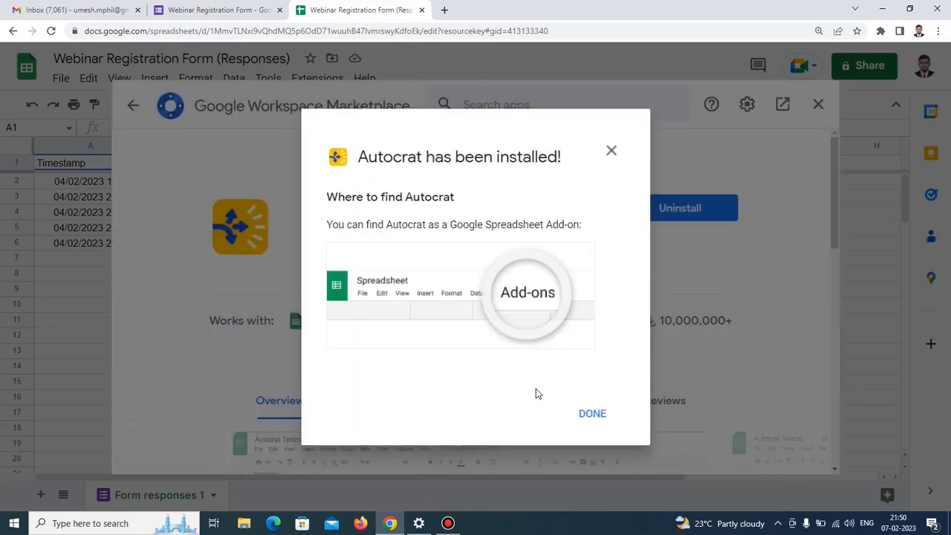
pyautogui.click(591, 421)
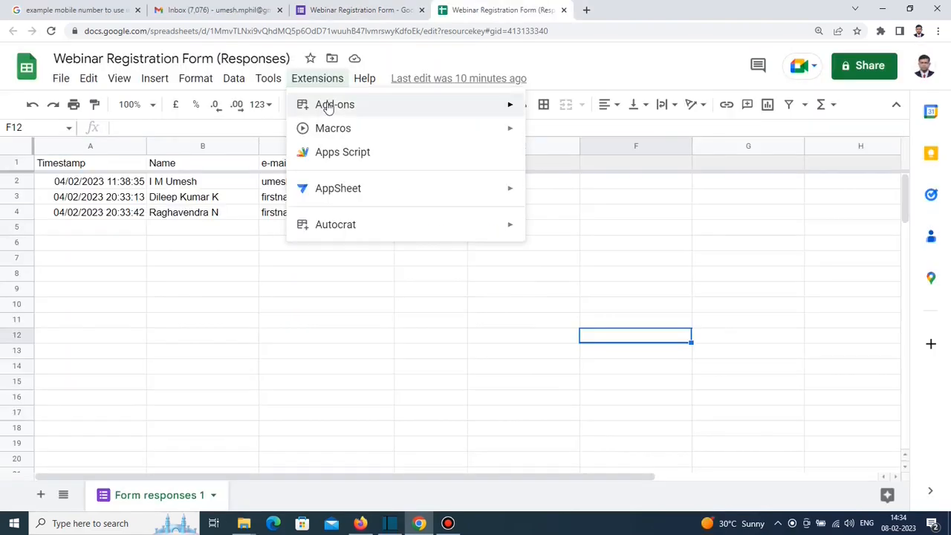
# Launch Autocrat and create a new merge job named CertificateGeneration.
pyautogui.moveTo(329, 109)
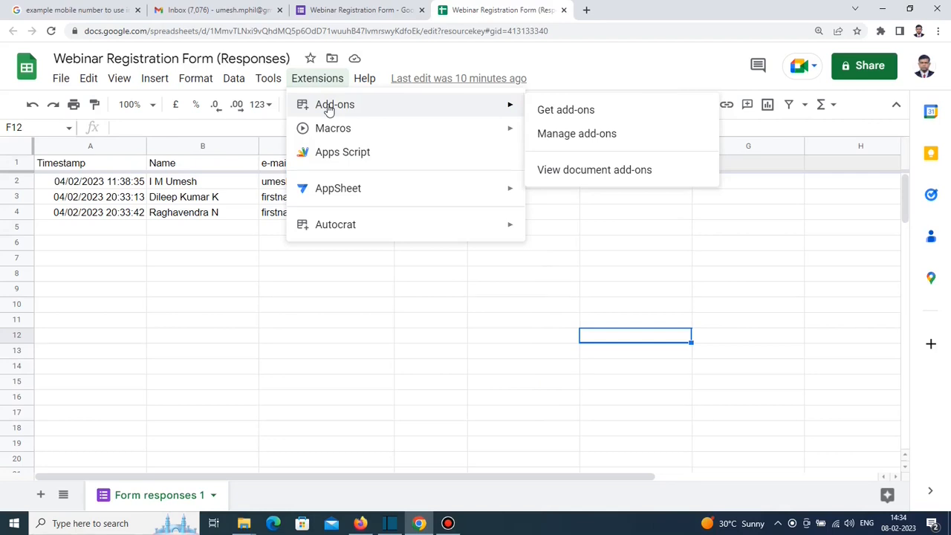
pyautogui.moveTo(354, 232)
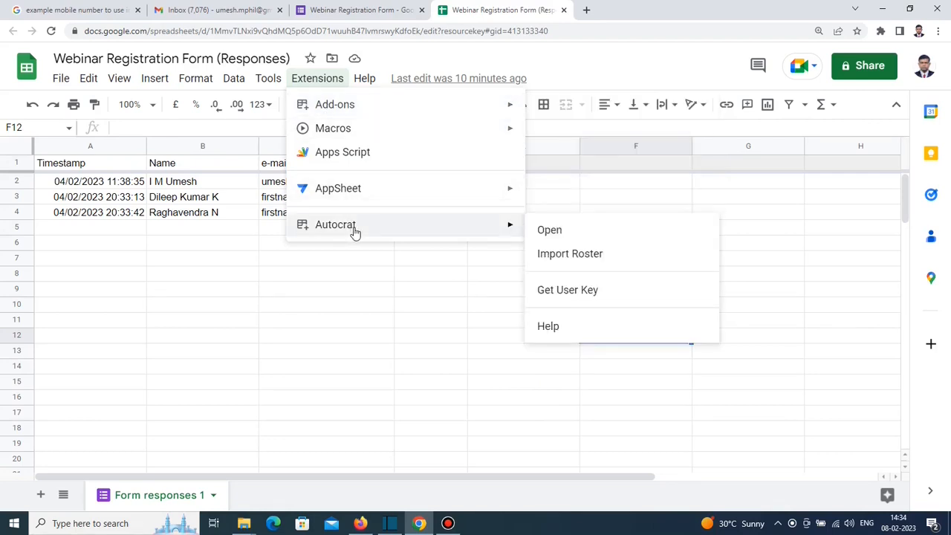
pyautogui.click(552, 240)
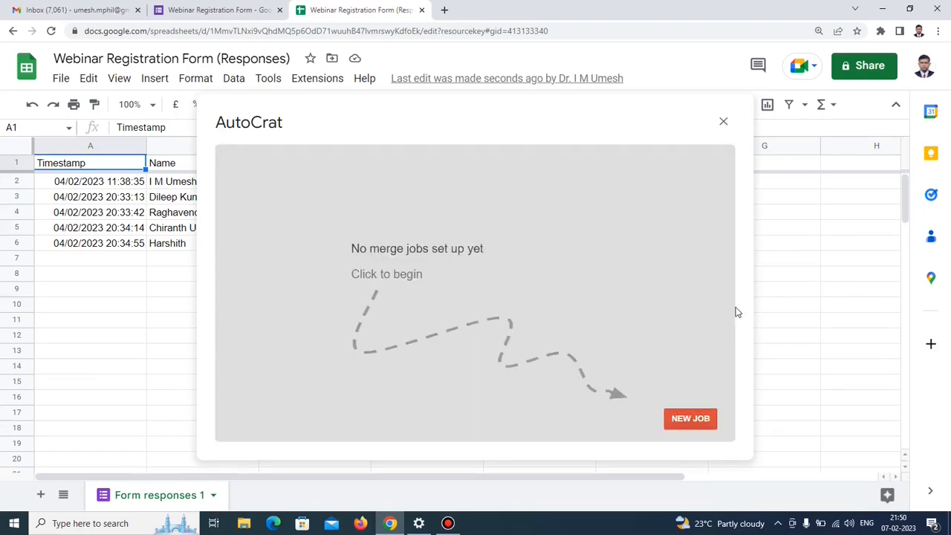
pyautogui.click(695, 421)
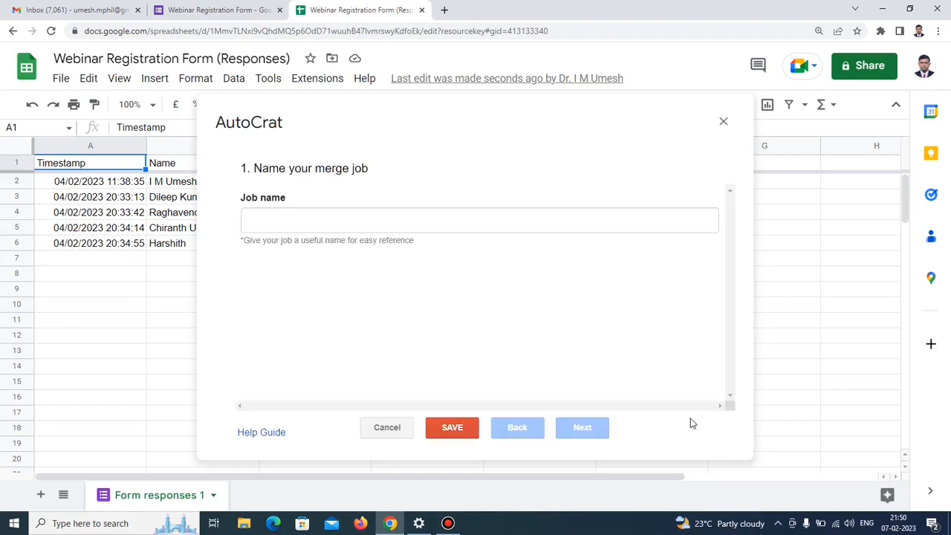
pyautogui.click(271, 225)
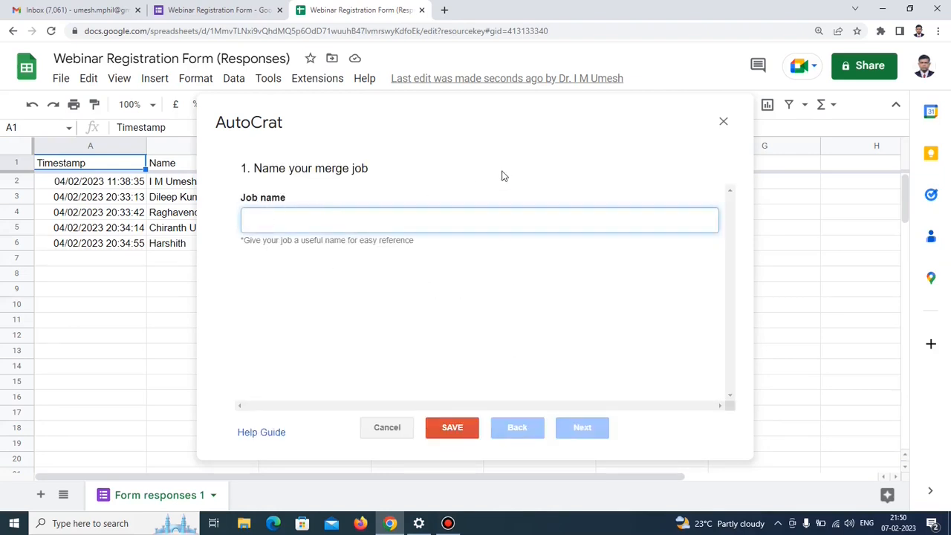
pyautogui.write('CertificateGeneration')
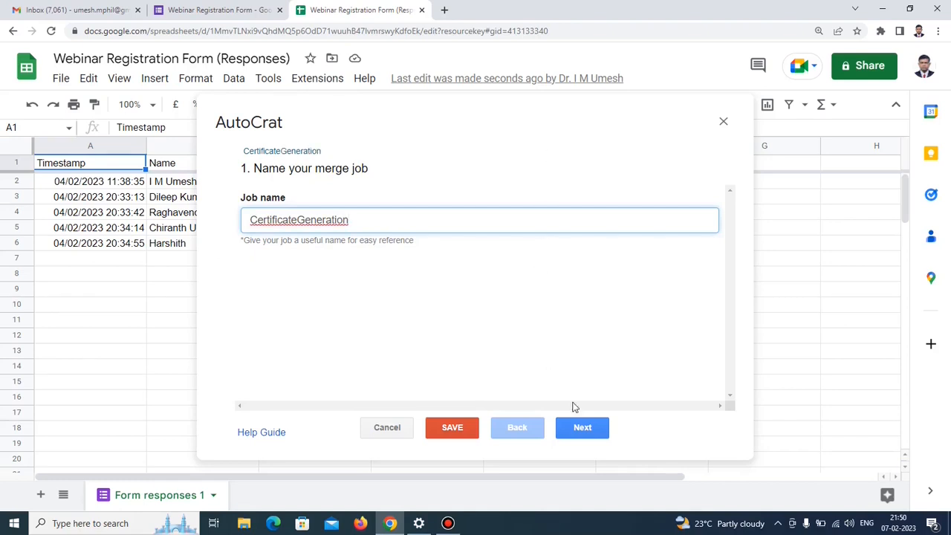
pyautogui.click(582, 429)
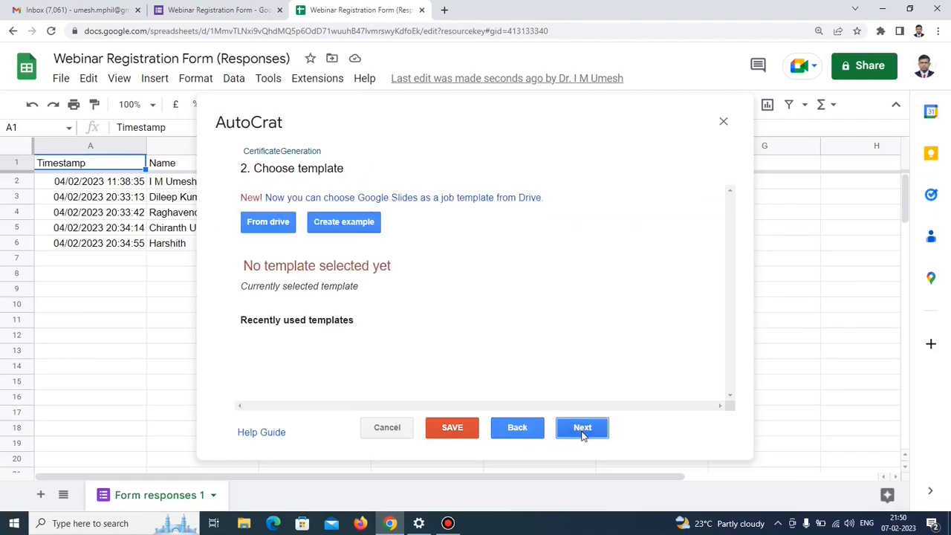
# Pick the CertificateTemplate slides file from Drive as the job's template.
pyautogui.click(272, 226)
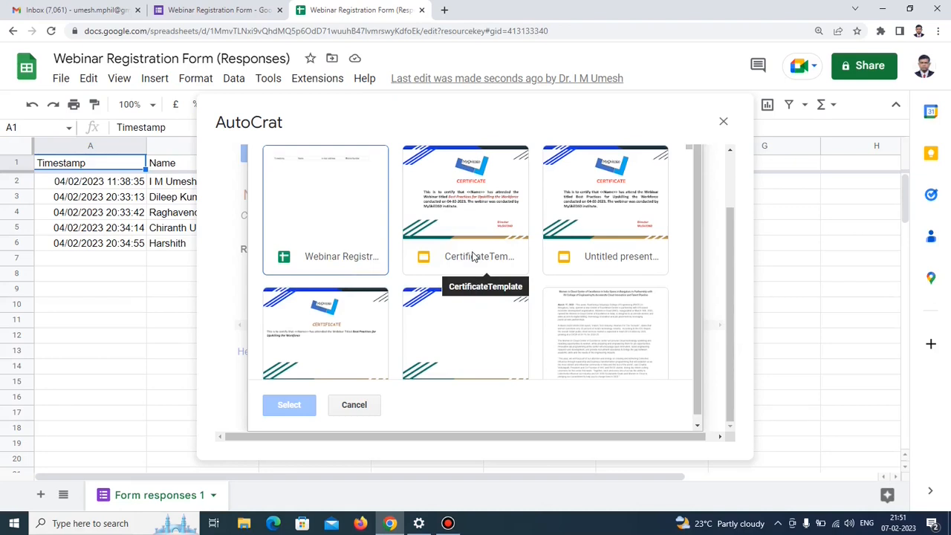
pyautogui.click(482, 215)
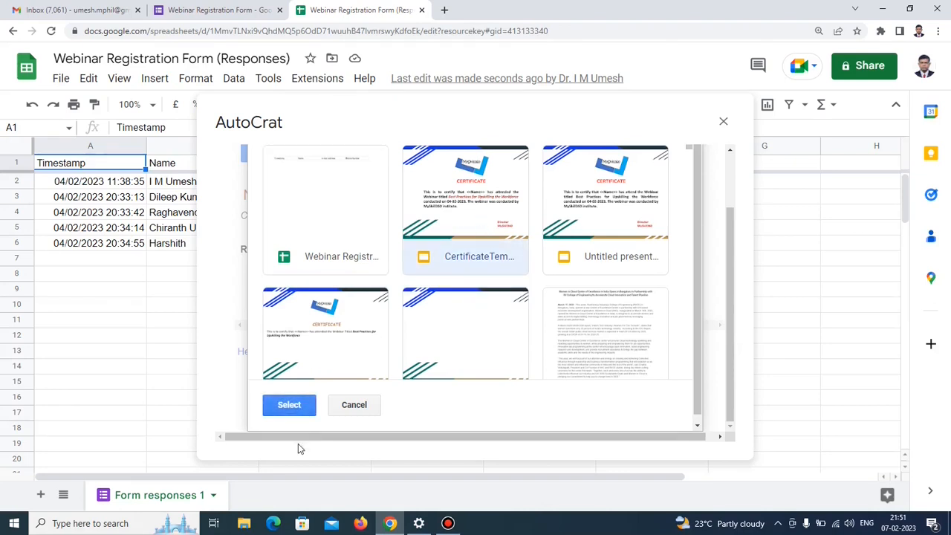
pyautogui.click(291, 407)
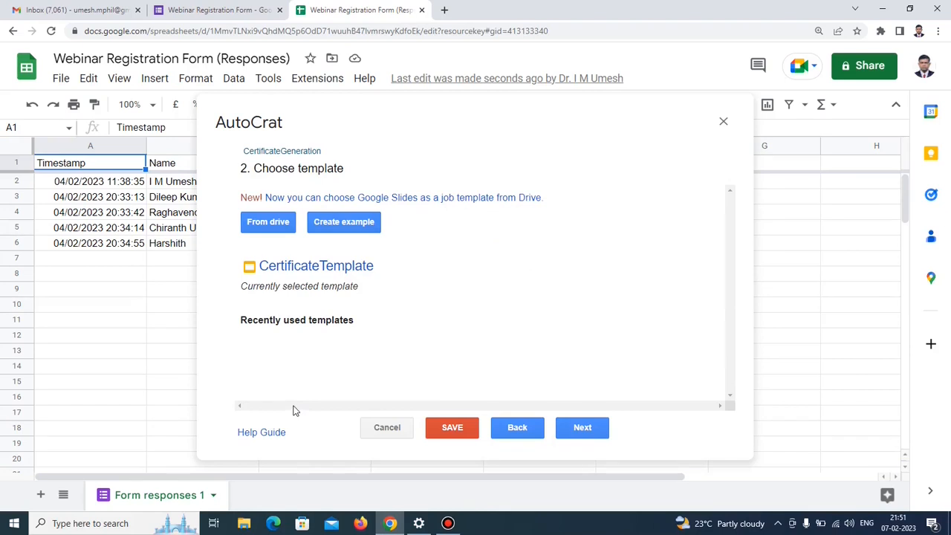
pyautogui.click(587, 429)
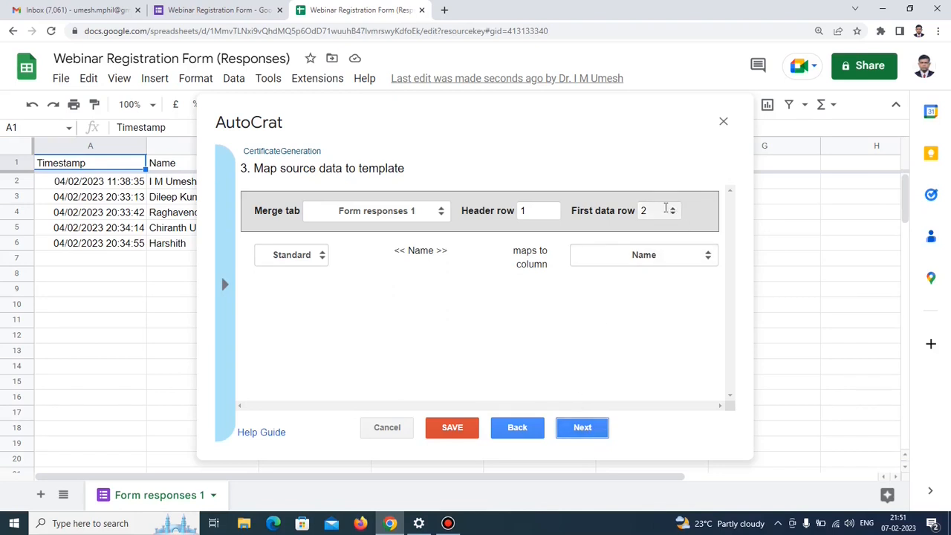
# Keep the <<Name>> tag mapped to the Name column.
pyautogui.click(653, 211)
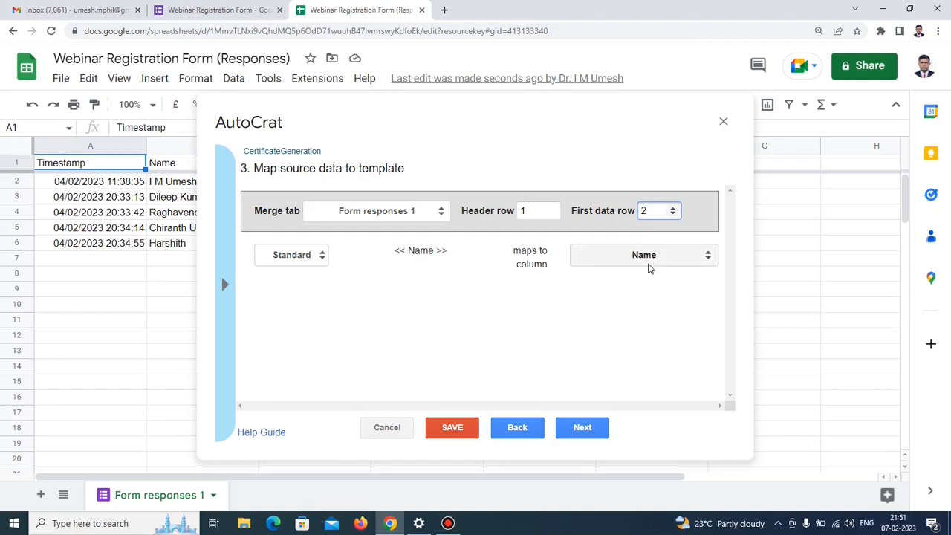
pyautogui.click(708, 260)
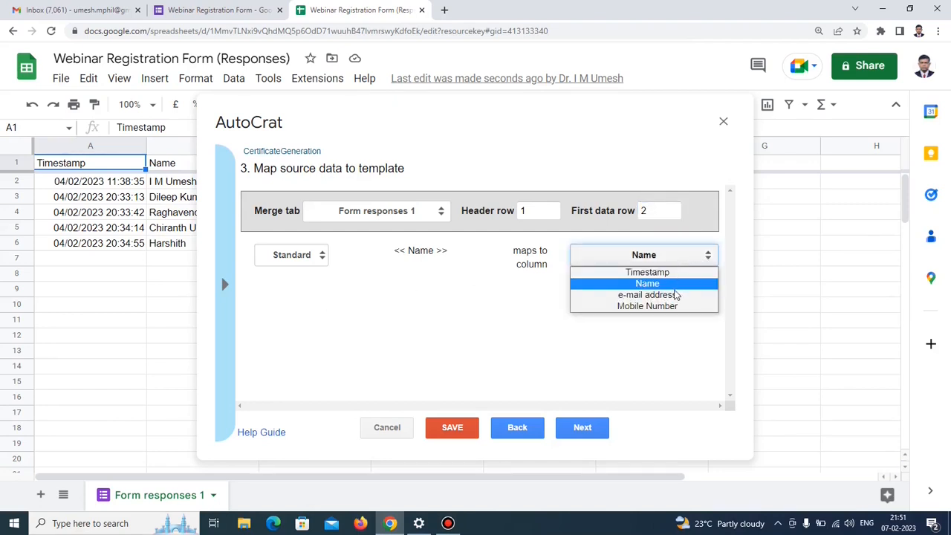
pyautogui.click(669, 283)
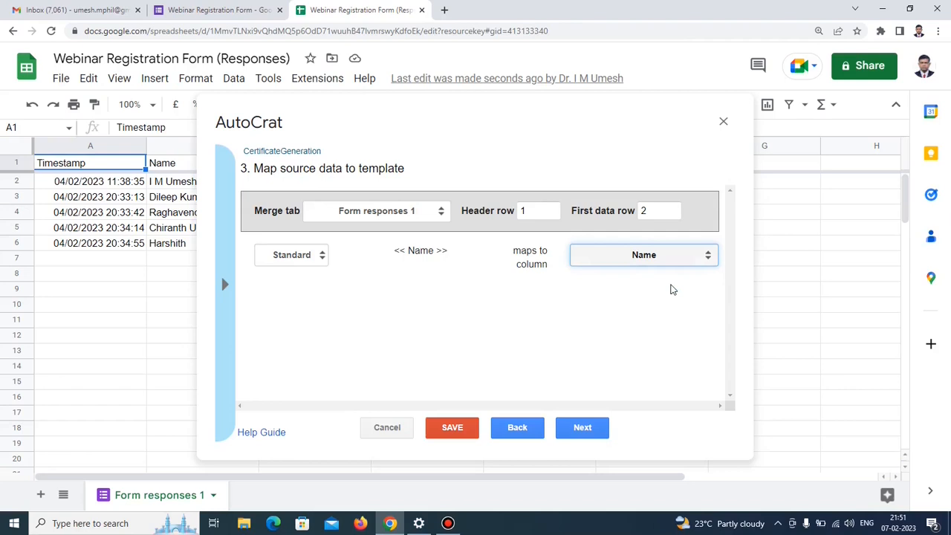
pyautogui.click(583, 427)
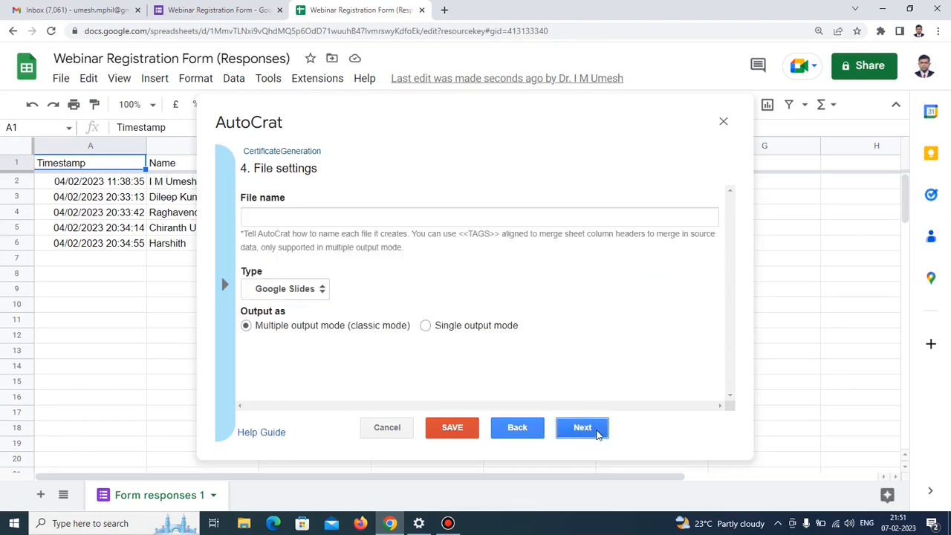
# Name output files '<<Name>> Certificate' and set the file type to PDF.
pyautogui.click(281, 214)
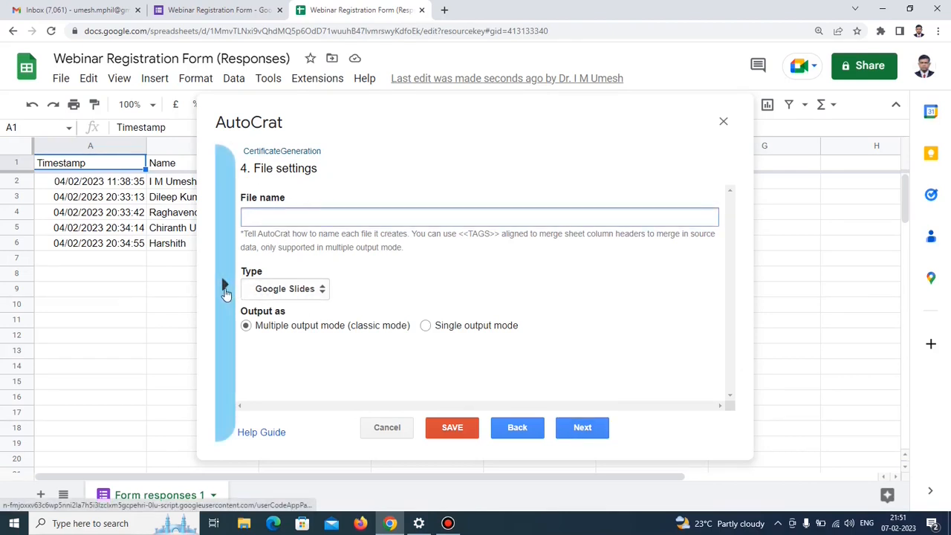
pyautogui.click(225, 292)
pyautogui.click(262, 290)
pyautogui.hotkey('ctrl', 'c')
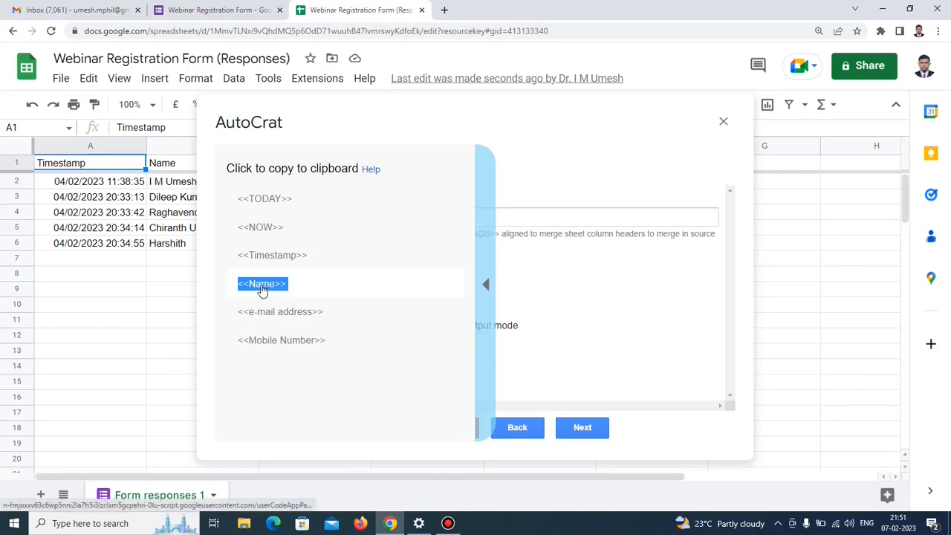
pyautogui.click(255, 214)
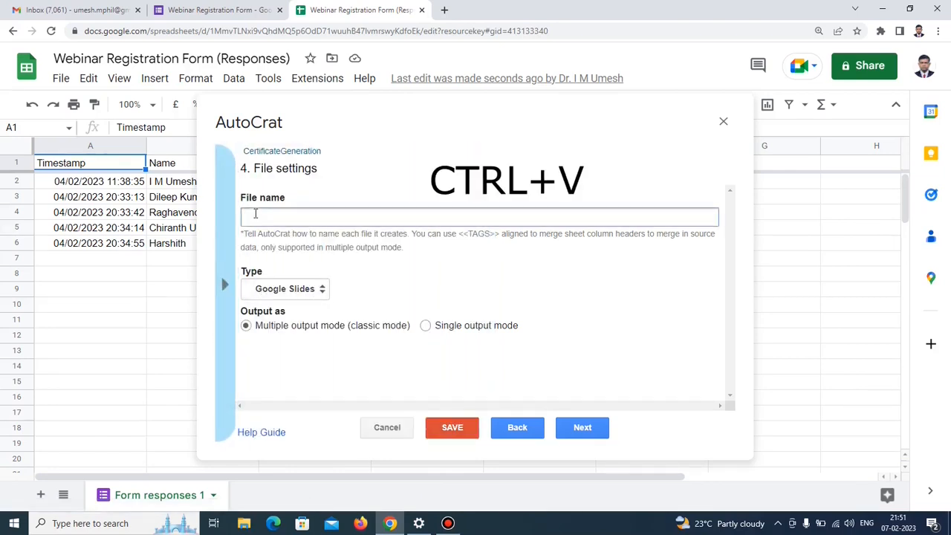
pyautogui.hotkey('ctrl', 'v')
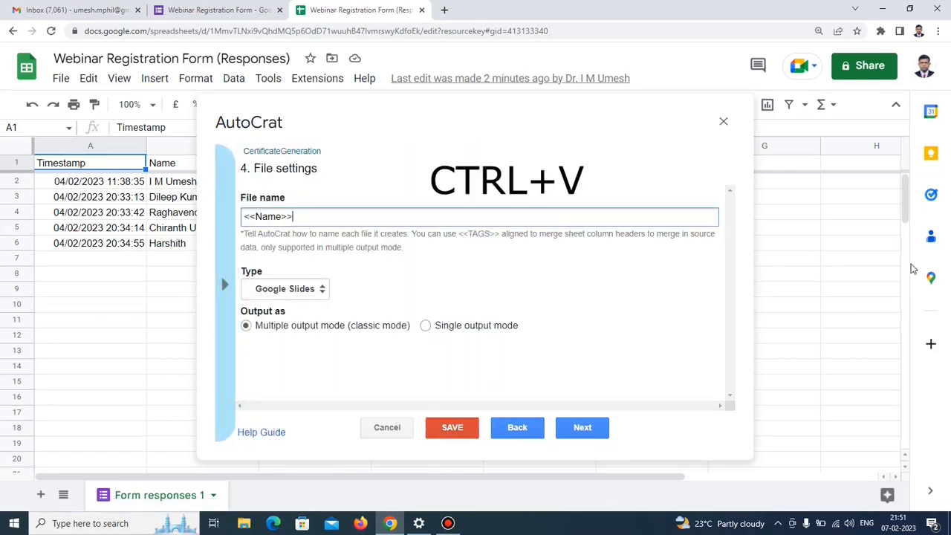
pyautogui.write('Certificate')
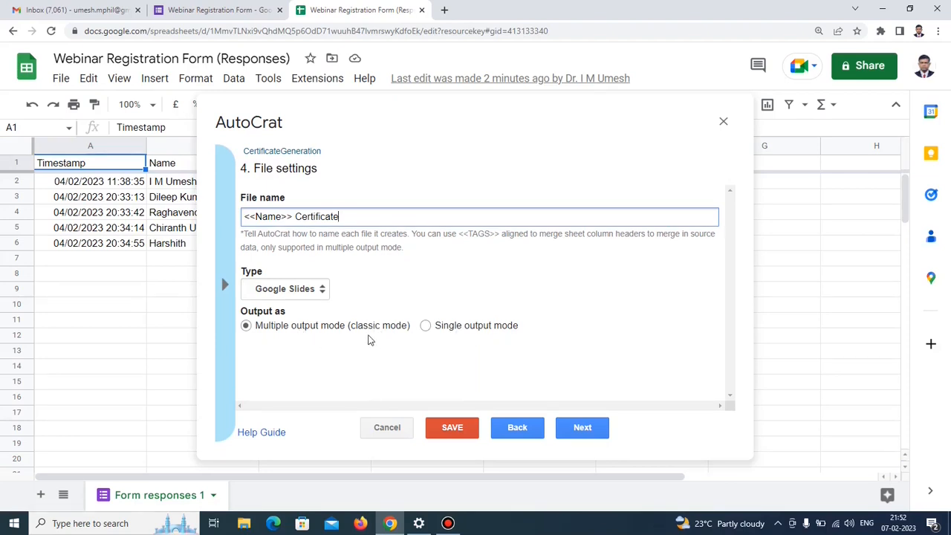
pyautogui.click(322, 291)
pyautogui.click(312, 315)
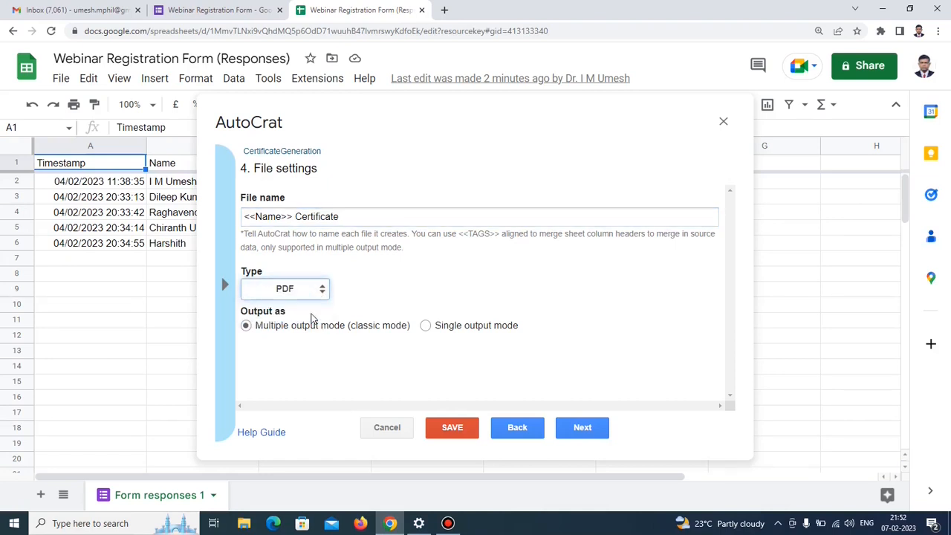
# Keep Webinar Certificates as destination, skipping dynamic folder and merge condition settings.
pyautogui.click(583, 429)
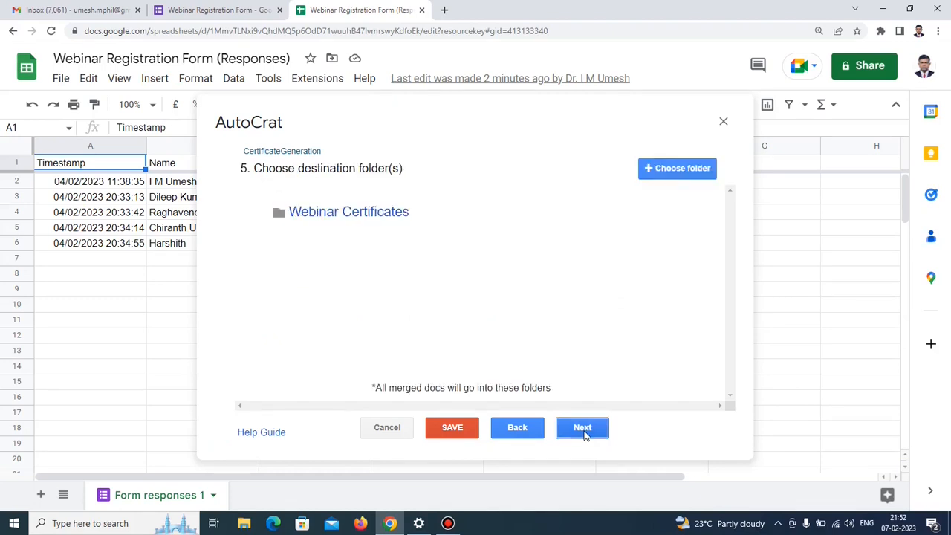
pyautogui.click(584, 431)
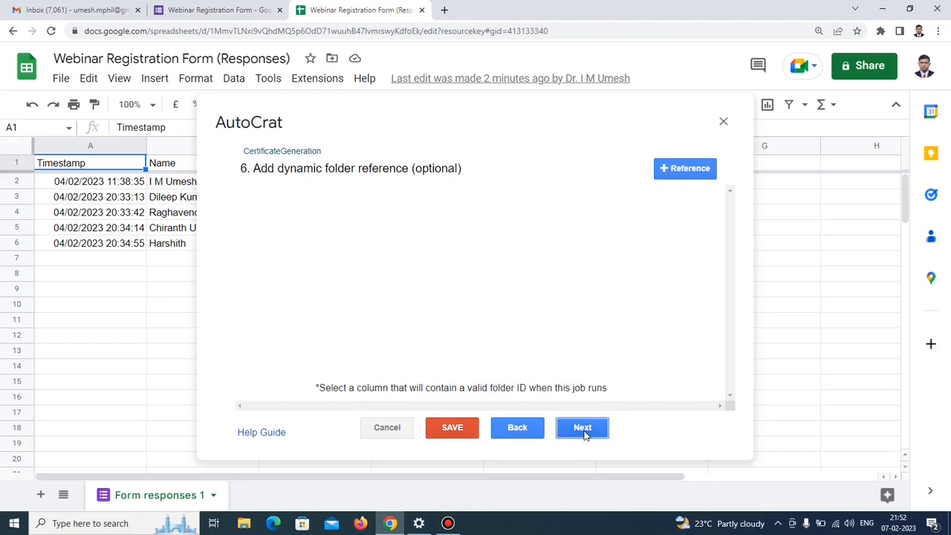
pyautogui.click(584, 431)
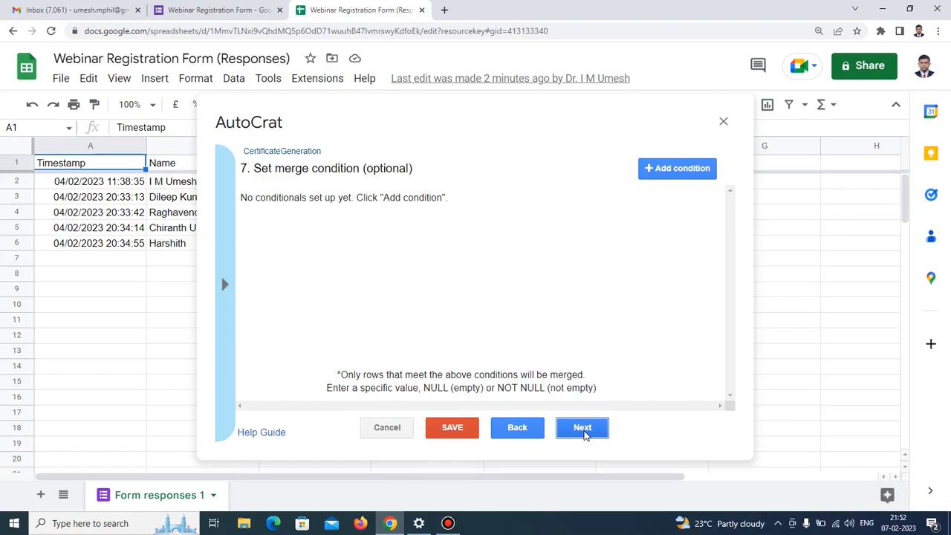
pyautogui.click(584, 431)
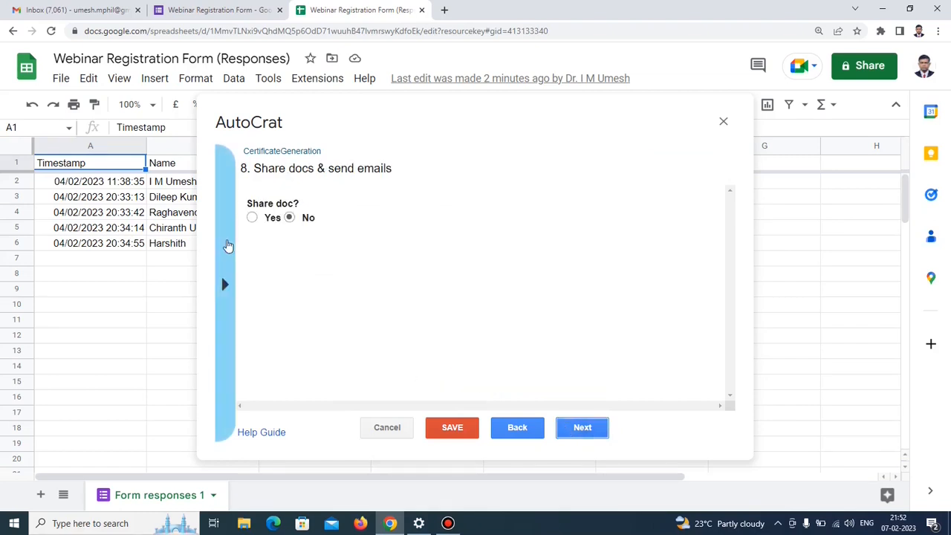
# Share each certificate without re-sharing and set the email recipient to <<e-mail address>>.
pyautogui.click(252, 217)
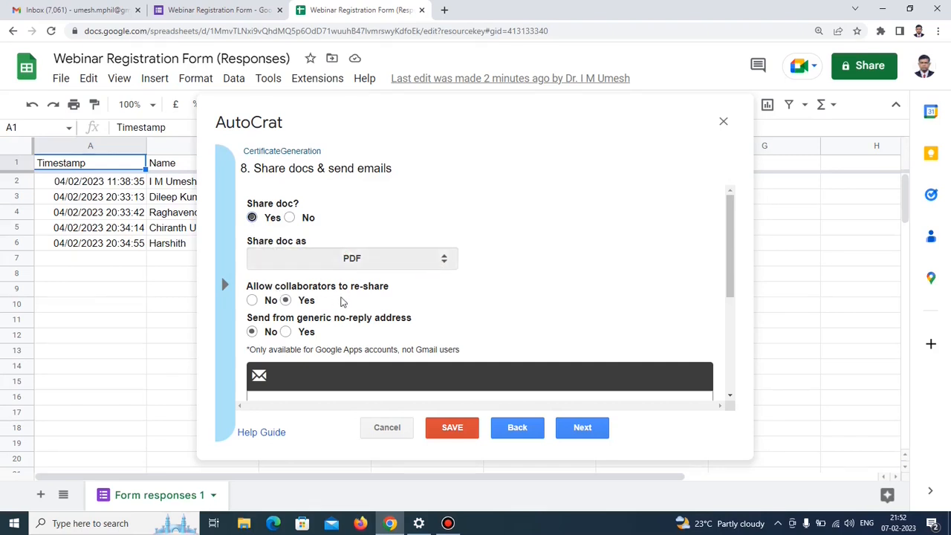
pyautogui.click(253, 301)
pyautogui.moveTo(731, 292); pyautogui.dragTo(727, 346)
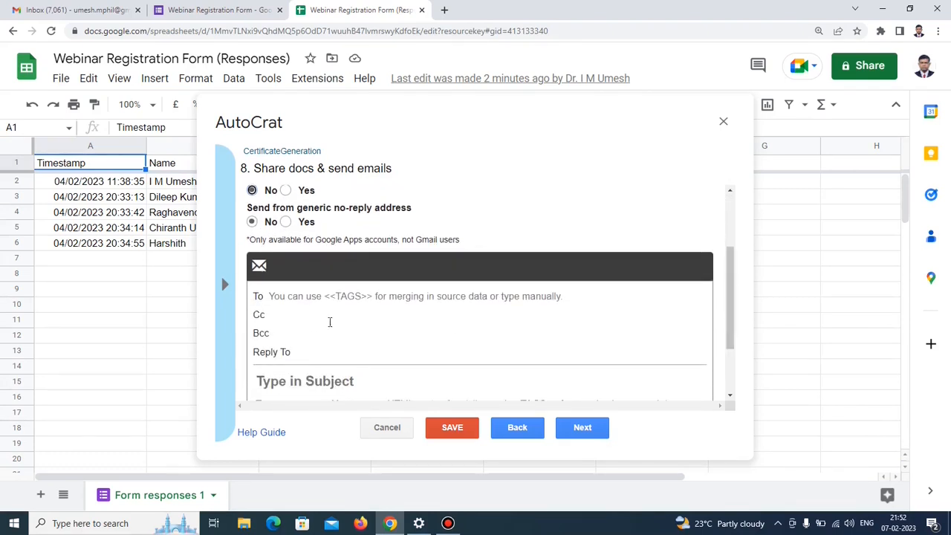
pyautogui.click(284, 297)
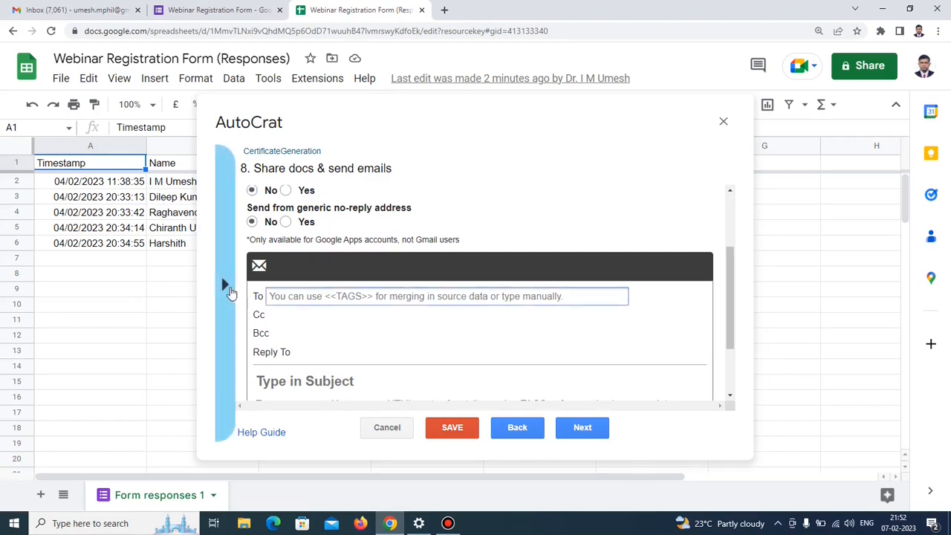
pyautogui.click(225, 286)
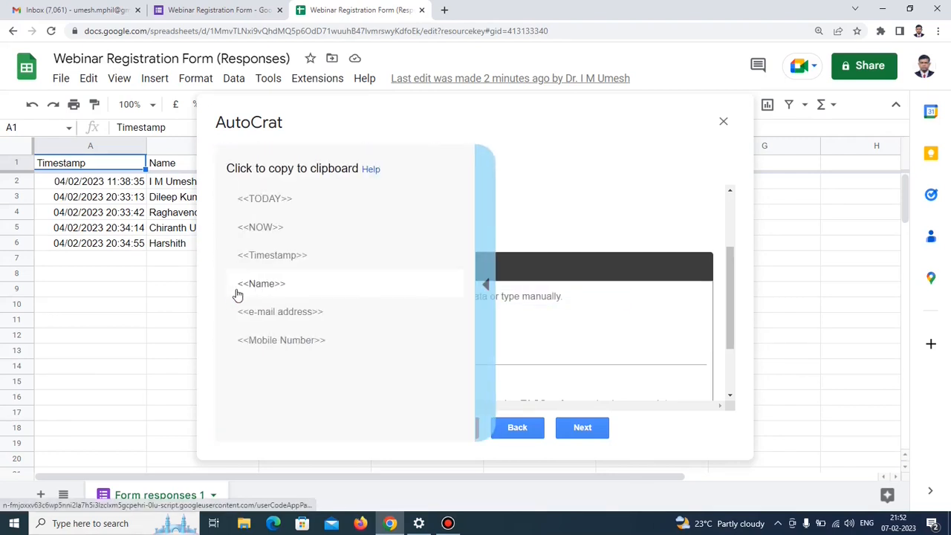
pyautogui.click(276, 311)
pyautogui.hotkey('ctrl', 'c')
pyautogui.click(279, 296)
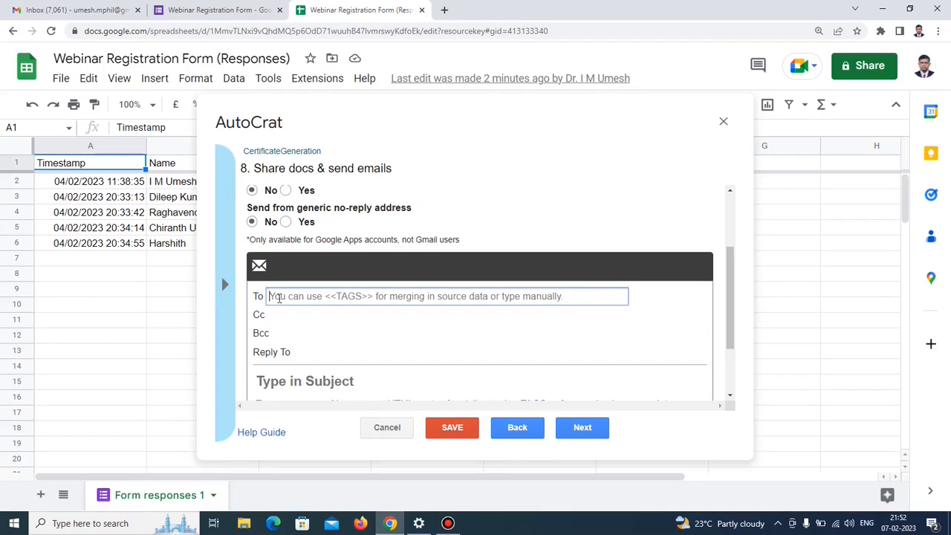
pyautogui.hotkey('ctrl', 'v')
pyautogui.click(294, 383)
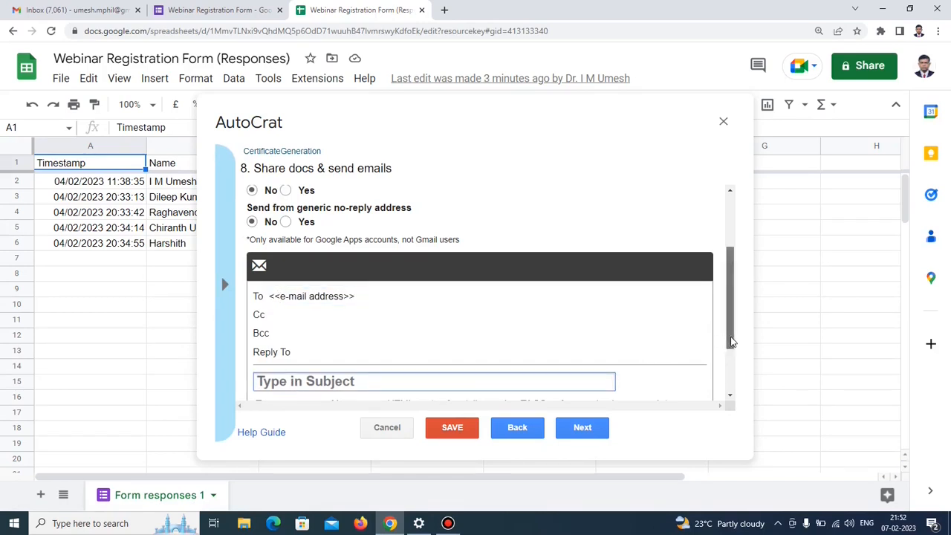
pyautogui.moveTo(726, 335); pyautogui.dragTo(725, 367)
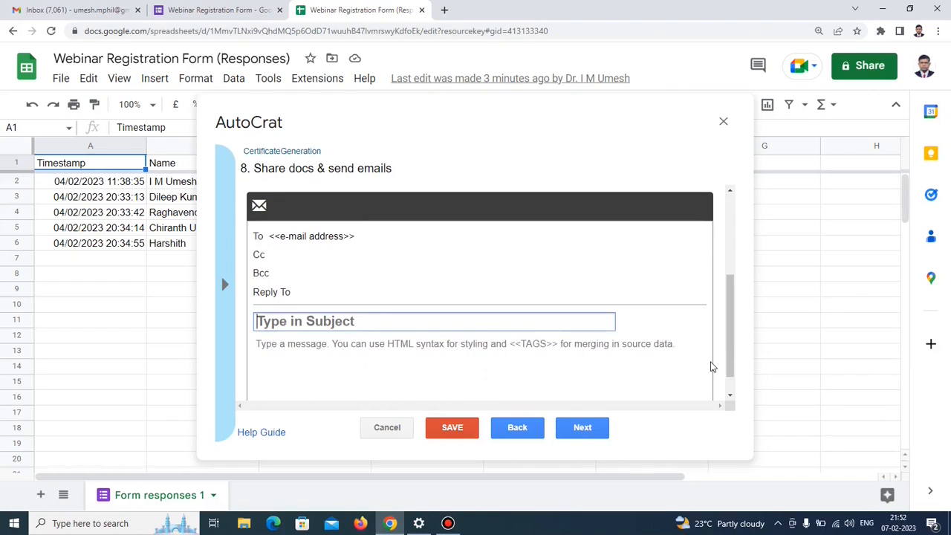
# Set the email subject to Certificate and begin the body with 'Dear <<Name>>'.
pyautogui.write('C')
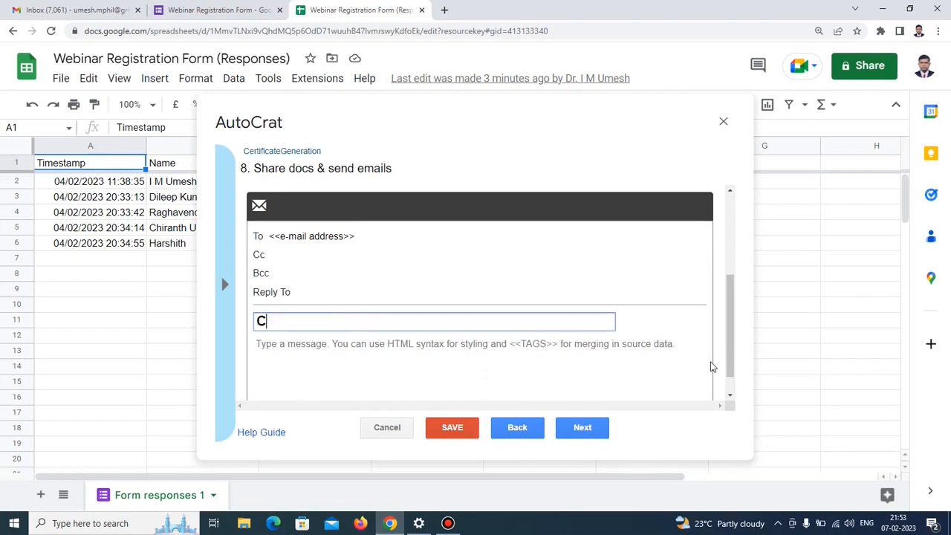
pyautogui.write('ertificate')
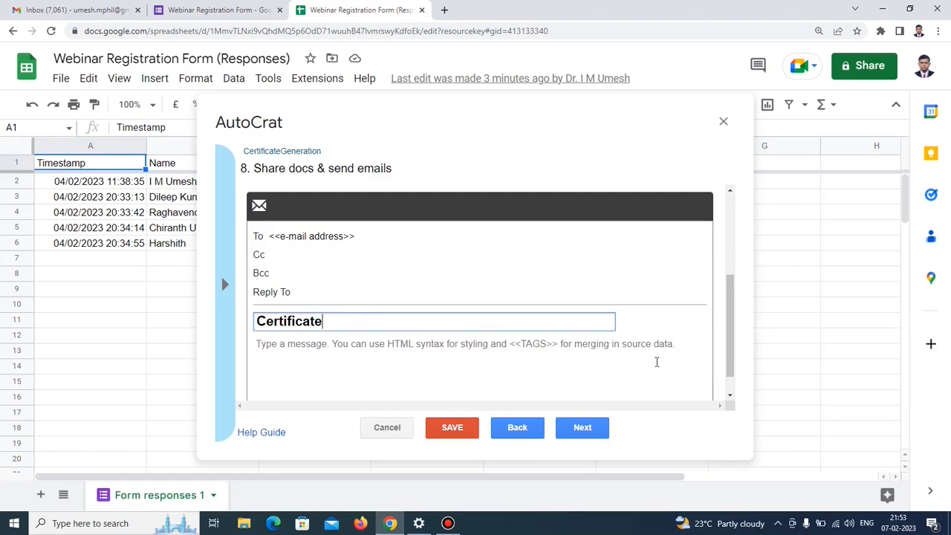
pyautogui.click(321, 347)
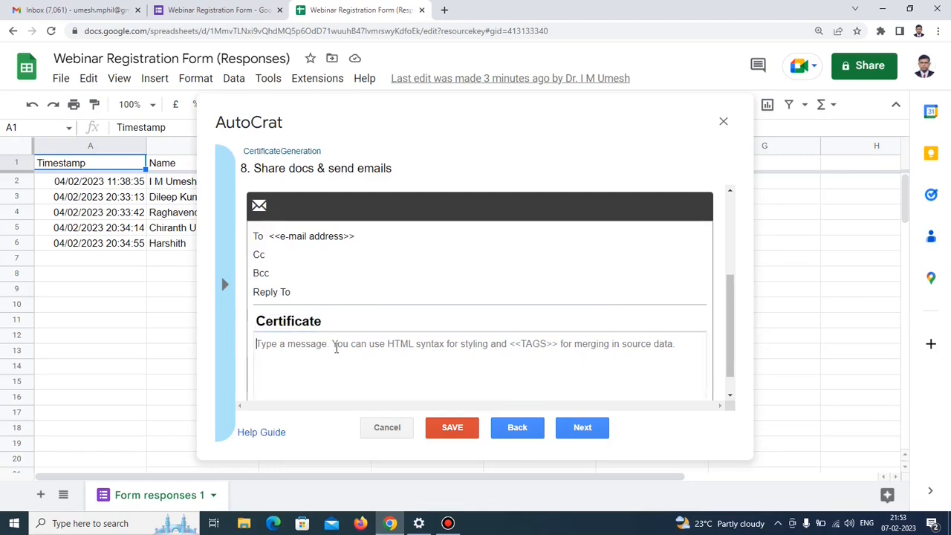
pyautogui.write('Dear')
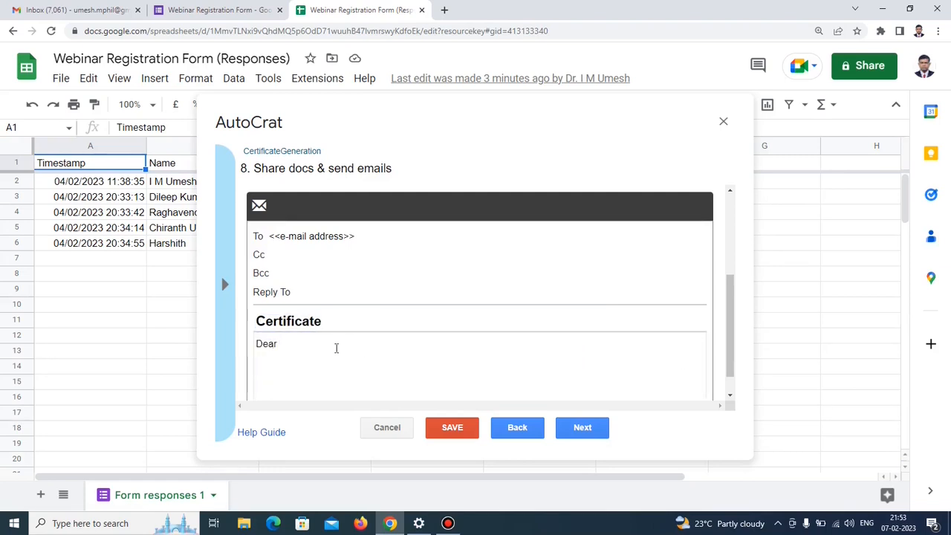
pyautogui.click(224, 284)
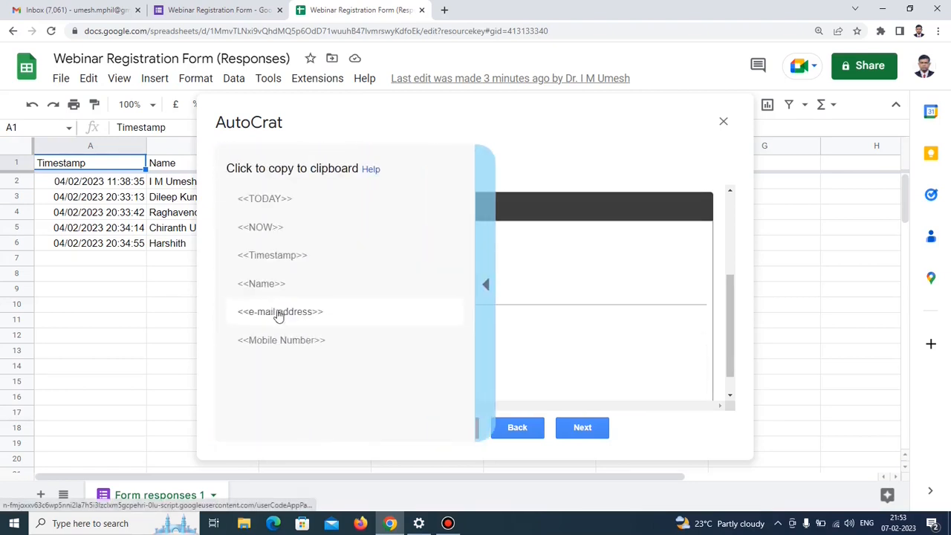
pyautogui.click(272, 289)
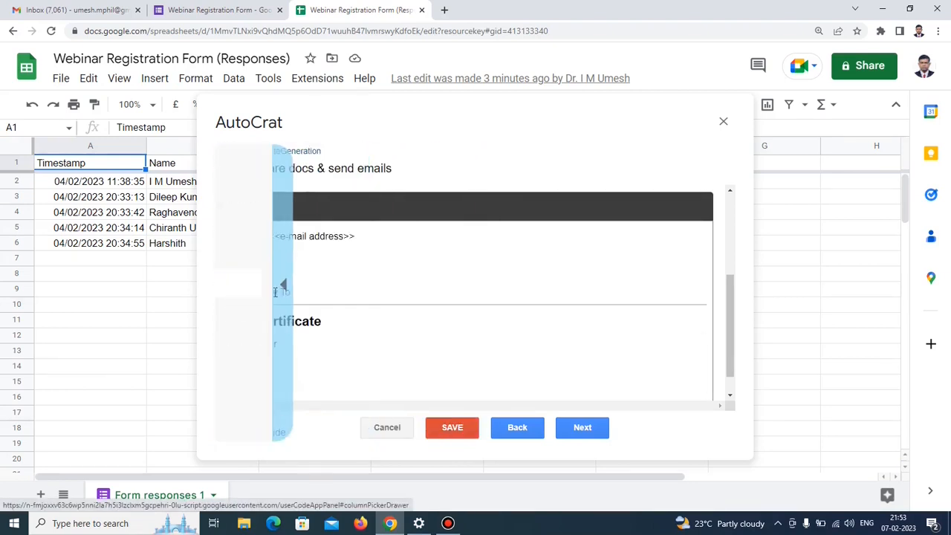
pyautogui.click(308, 349)
pyautogui.write('Dear')
pyautogui.write('<<Name>>')
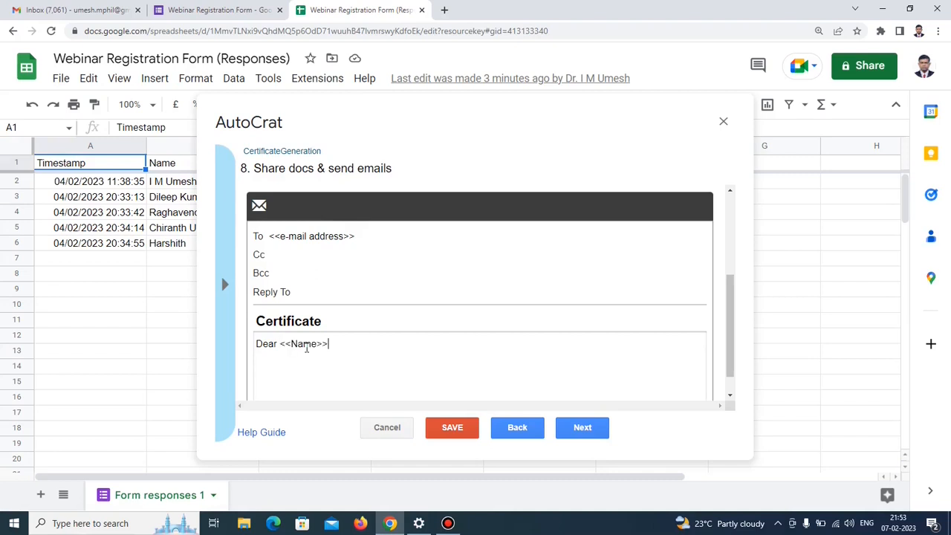
# Add 'Congratulations' and 'Here is your certificate' lines to the email body.
pyautogui.press('Return')
pyautogui.press('Return')
pyautogui.write('Congratulations')
pyautogui.press('Return')
pyautogui.write('H')
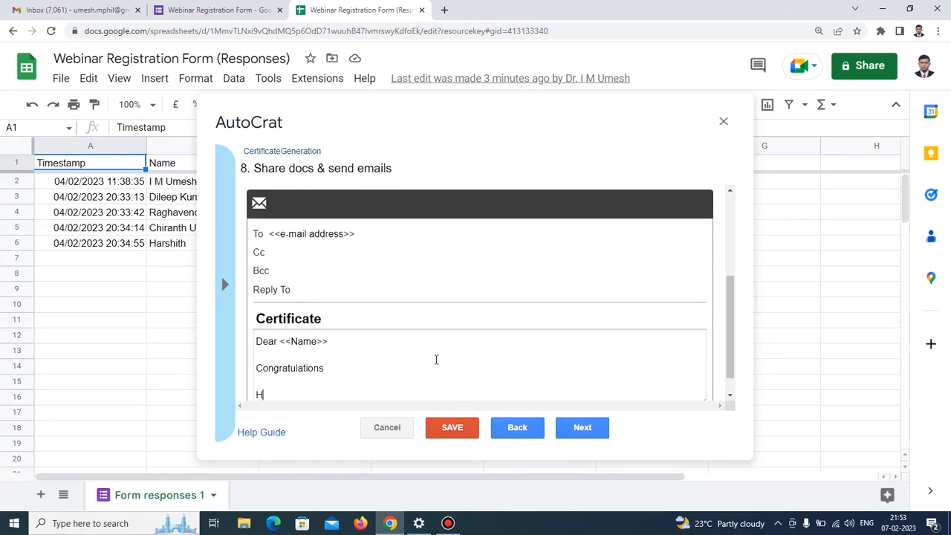
pyautogui.write('ere is your certificate')
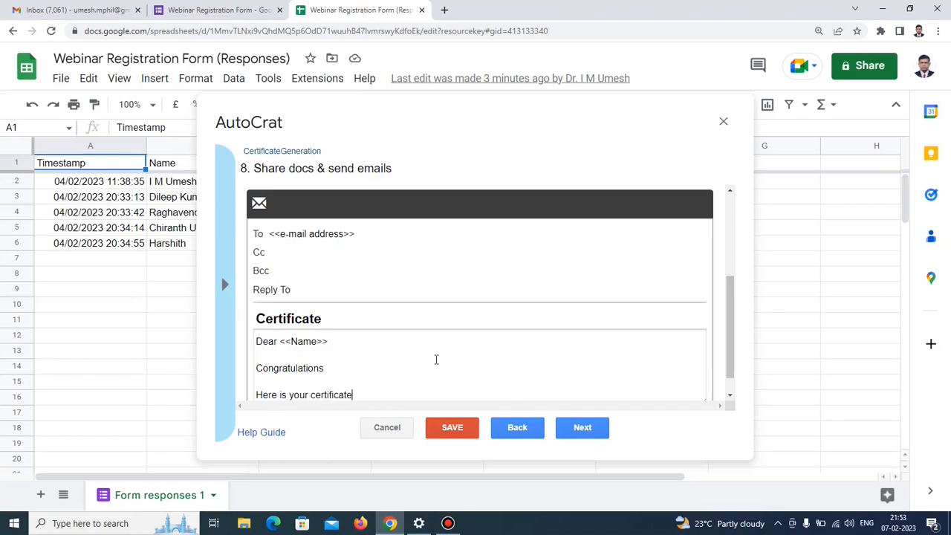
pyautogui.scroll(-1, 462, 368)
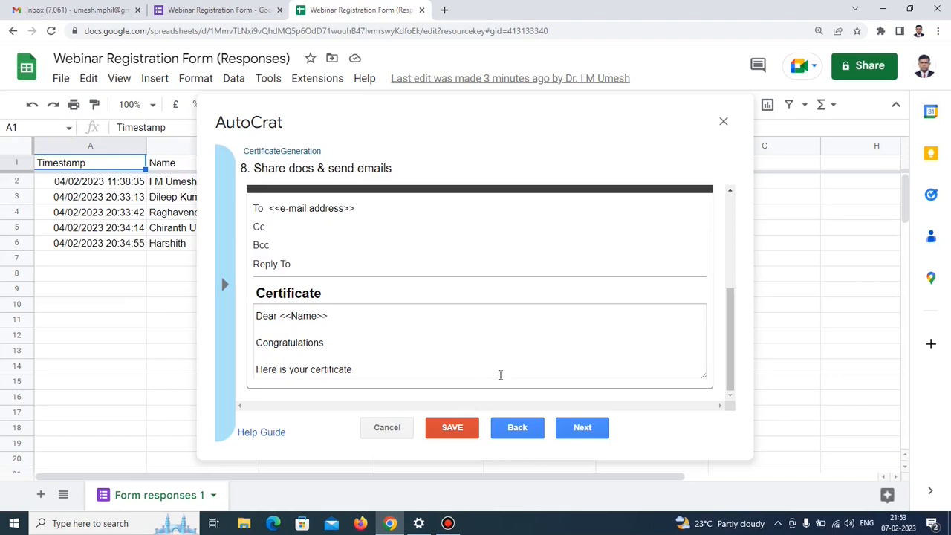
pyautogui.click(583, 429)
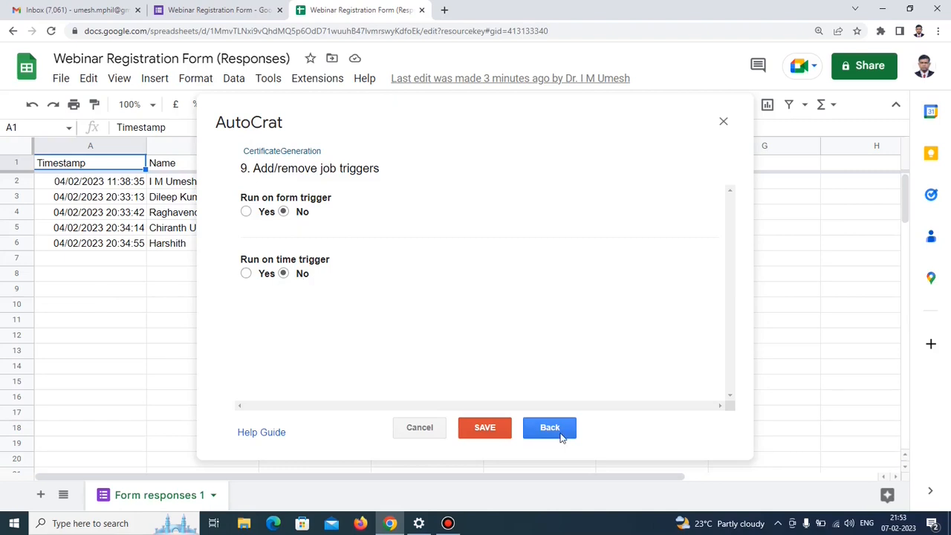
# Save the CertificateGeneration job and run it for the 5 response rows.
pyautogui.click(497, 434)
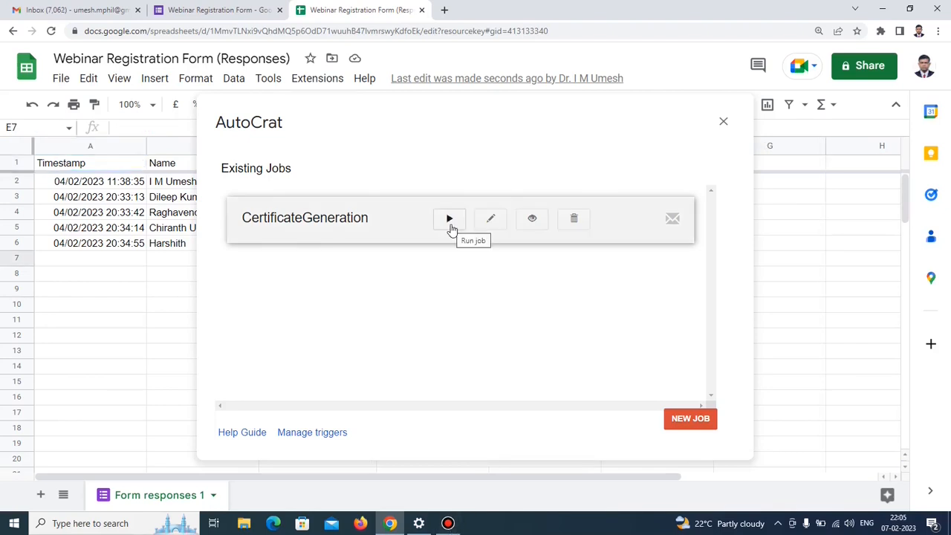
pyautogui.click(450, 220)
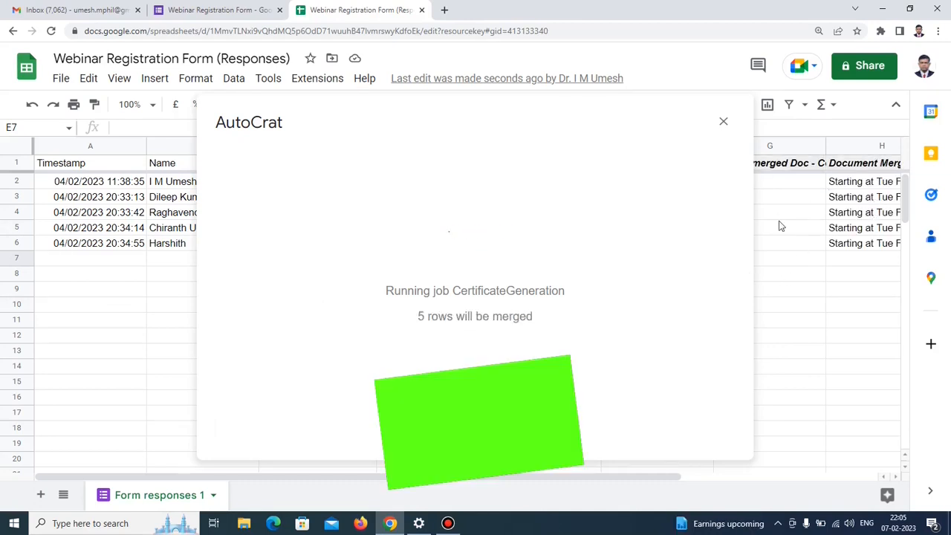
# Close the link preview and AutoCrat, then widen column J to read merge statuses.
pyautogui.moveTo(785, 185)
pyautogui.click(797, 429)
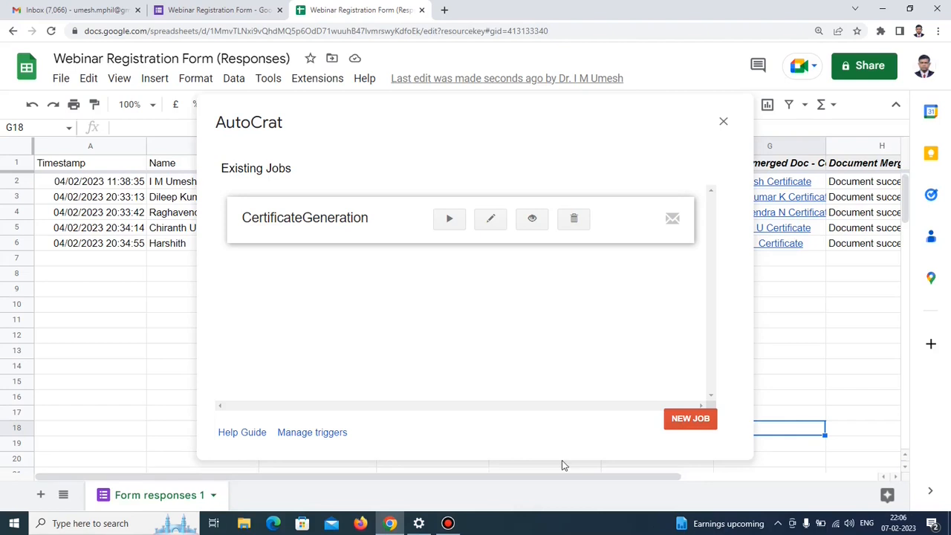
pyautogui.click(723, 121)
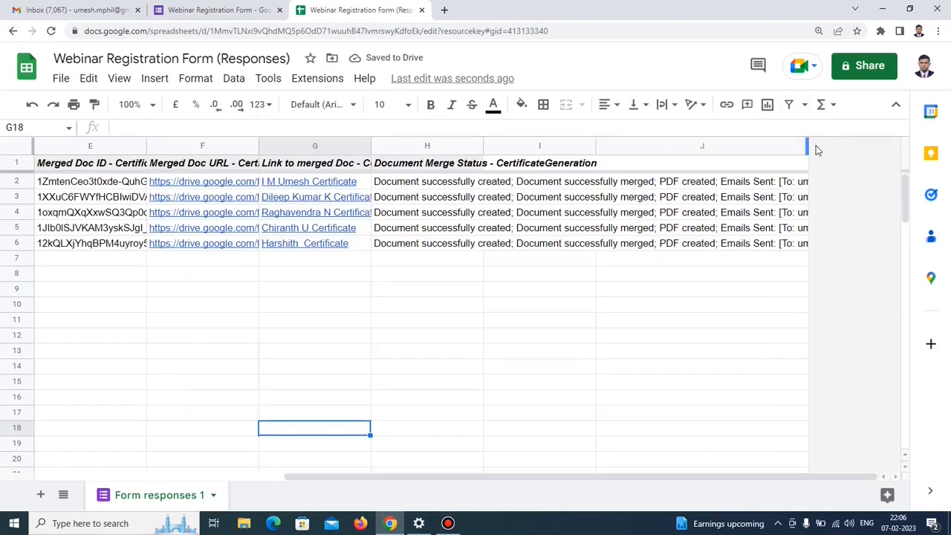
pyautogui.moveTo(807, 146); pyautogui.dragTo(785, 146)
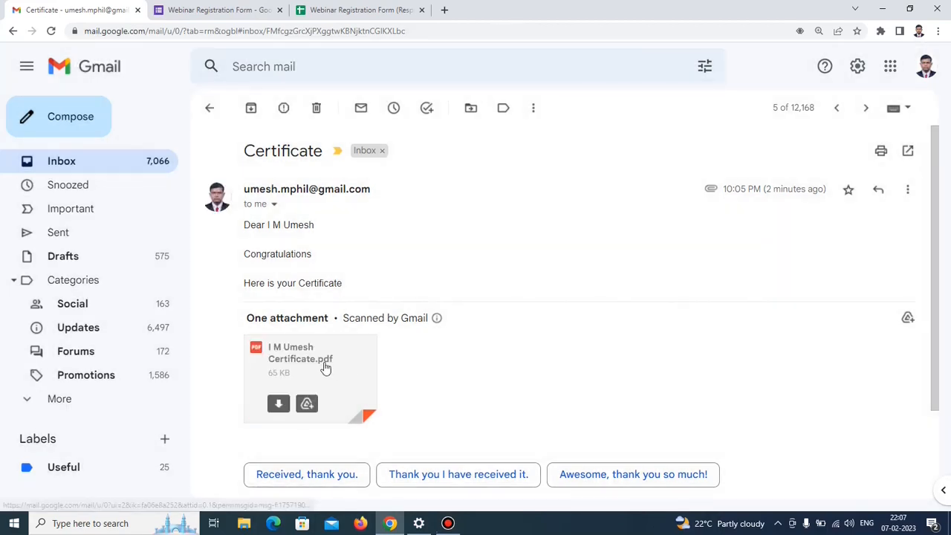
# Preview the certificate PDF attached to the received Certificate email.
pyautogui.click(331, 368)
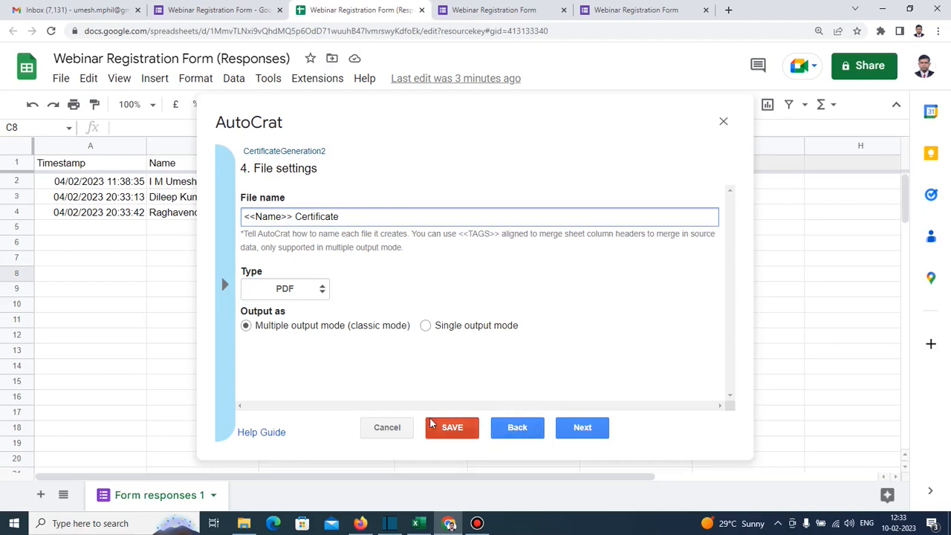
# Run the CertificateGeneration2 job in single output mode.
pyautogui.click(426, 330)
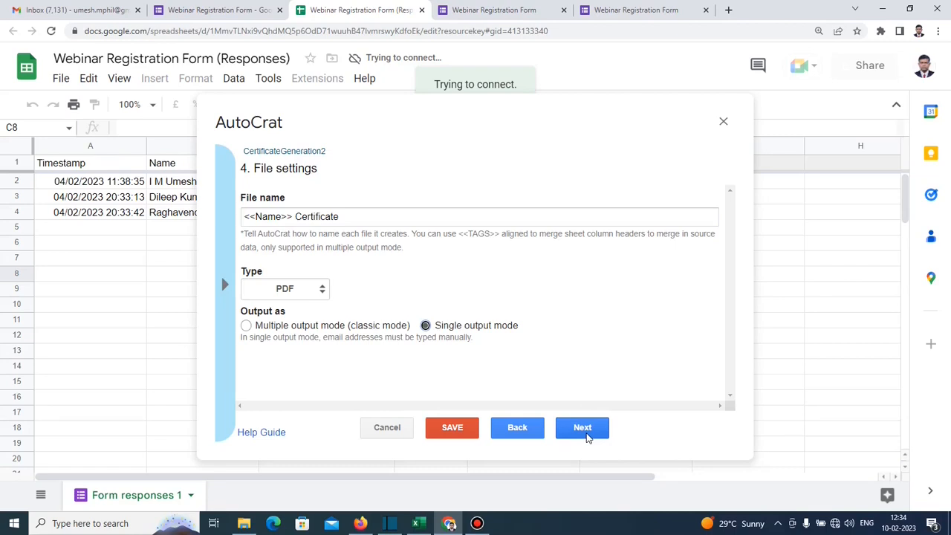
pyautogui.click(583, 428)
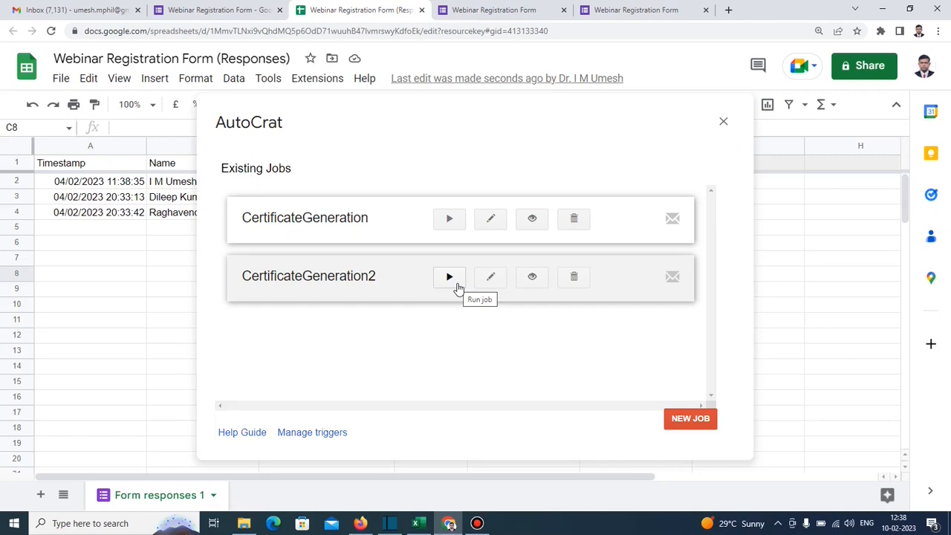
pyautogui.click(450, 277)
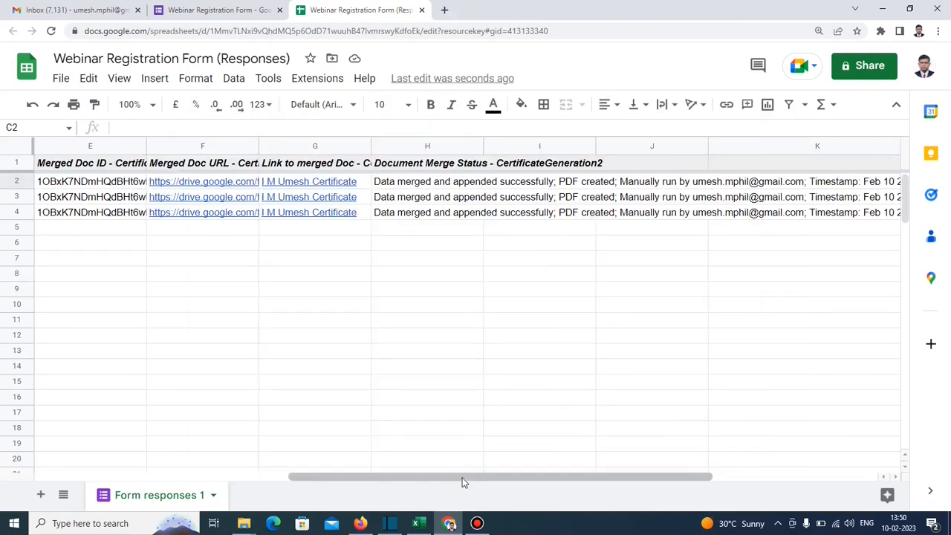
# Copy the certificate link from F2 and open it in a new browser tab.
pyautogui.moveTo(463, 481); pyautogui.dragTo(496, 476)
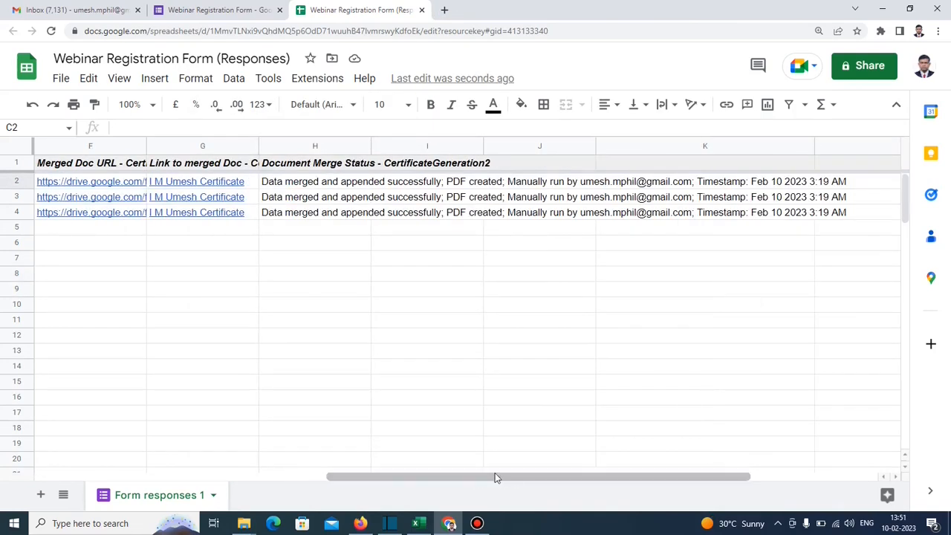
pyautogui.click(126, 185)
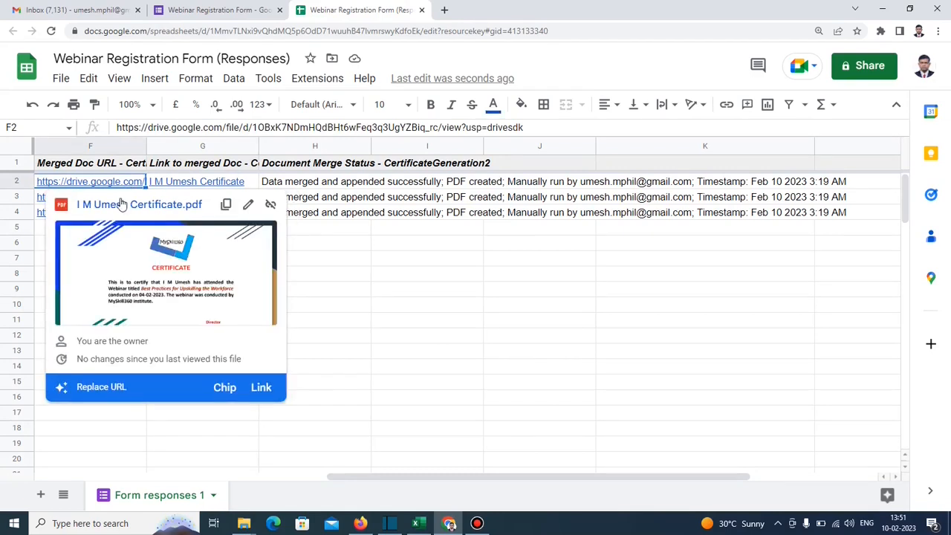
pyautogui.click(226, 205)
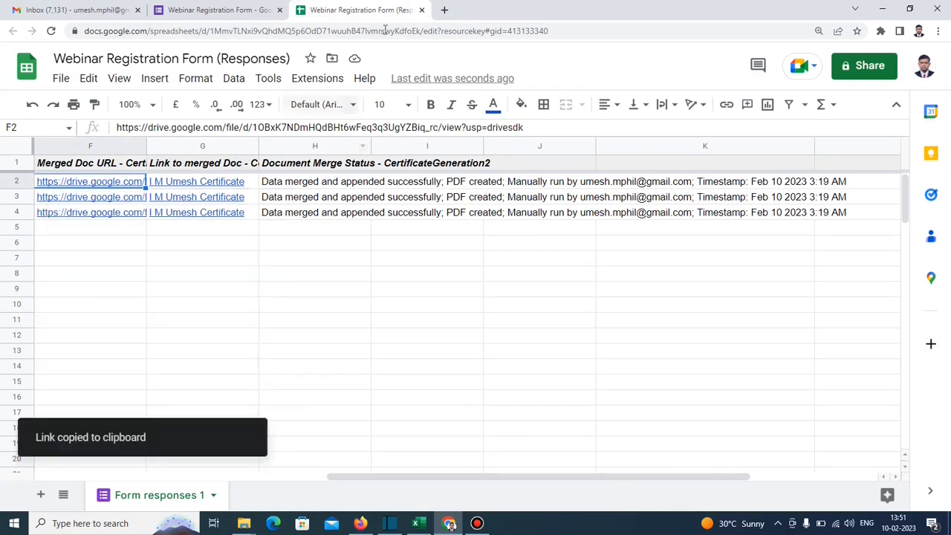
pyautogui.click(444, 9)
pyautogui.hotkey('ctrl', 'v')
pyautogui.press('Return')
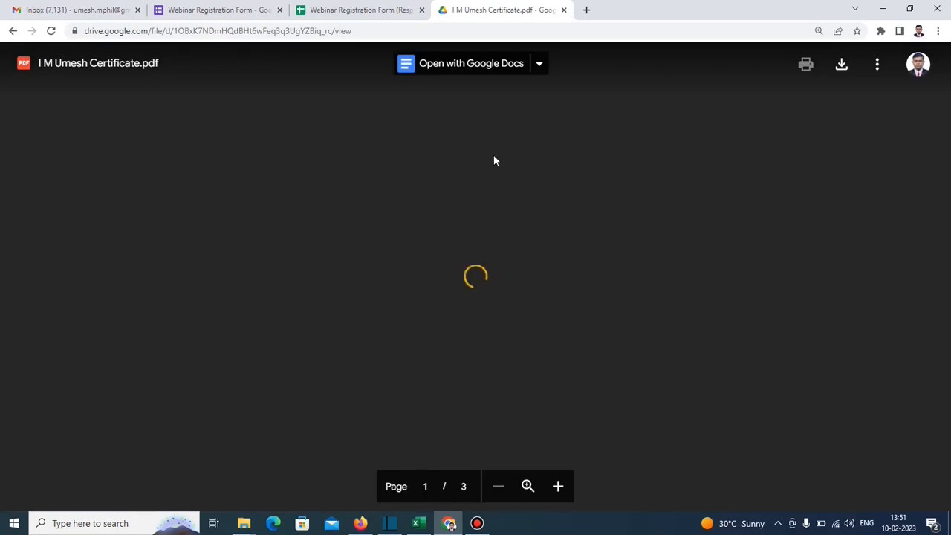
pyautogui.scroll(-8, 494, 159)
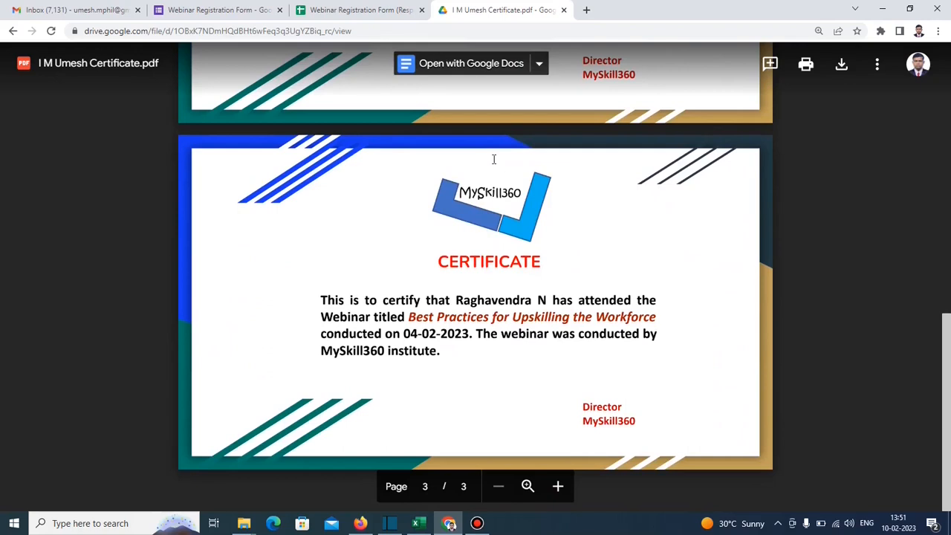
pyautogui.scroll(2, 493, 159)
pyautogui.scroll(-2, 494, 159)
pyautogui.scroll(3, 516, 266)
pyautogui.scroll(-3, 493, 158)
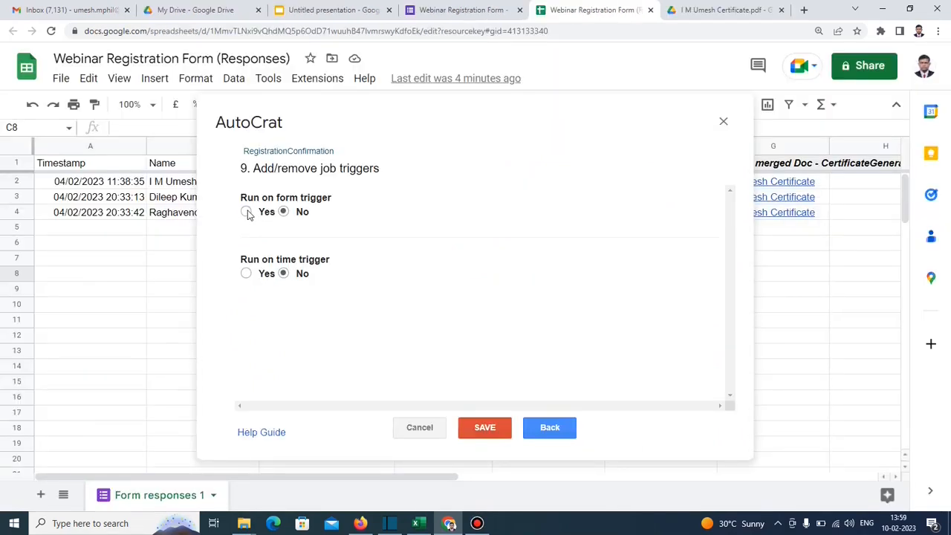
# Set RegistrationConfirmation to Run on form trigger and confirm enabling form triggers.
pyautogui.click(246, 212)
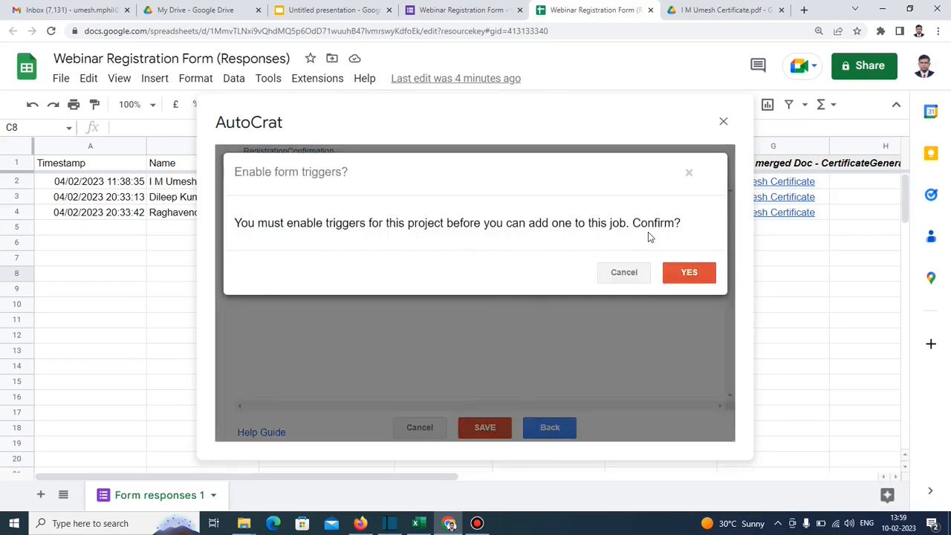
pyautogui.click(680, 276)
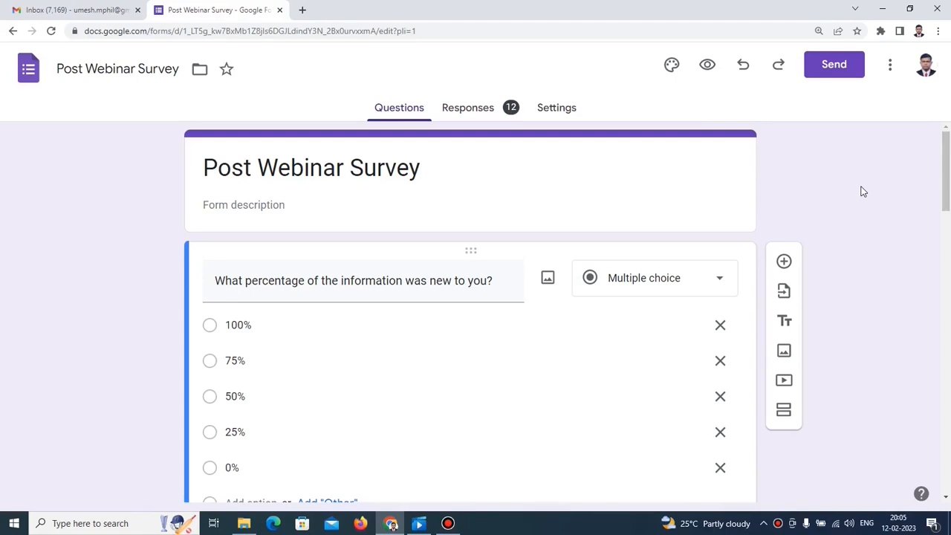
# Scroll through the survey questions down to the Overall Webinar Experience 1–10 scale.
pyautogui.scroll(-1, 862, 191)
pyautogui.scroll(1, 862, 192)
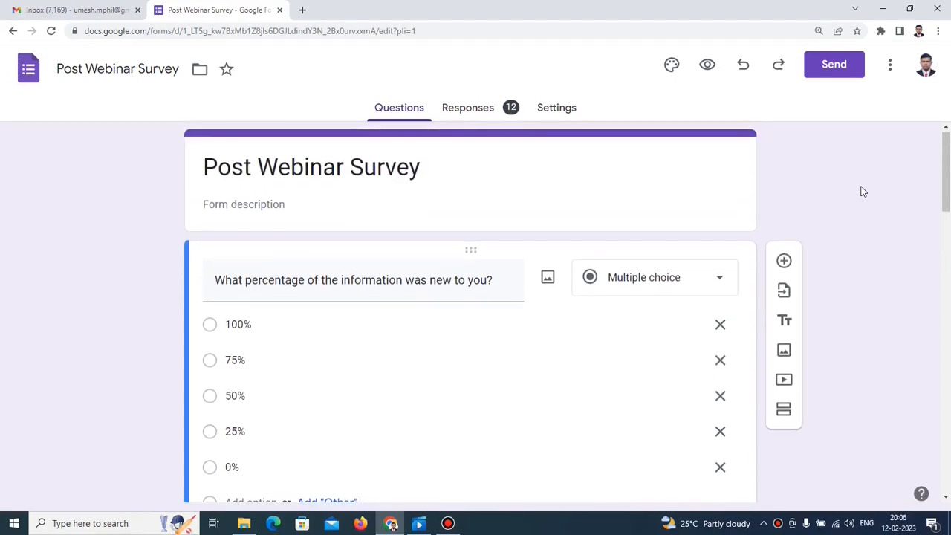
pyautogui.scroll(-1, 862, 192)
pyautogui.scroll(-3, 861, 193)
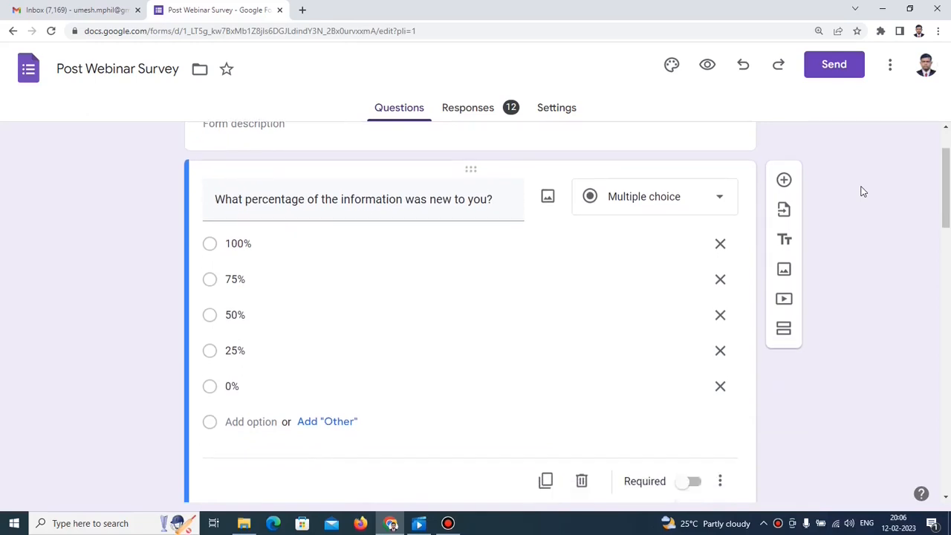
pyautogui.scroll(-3, 859, 195)
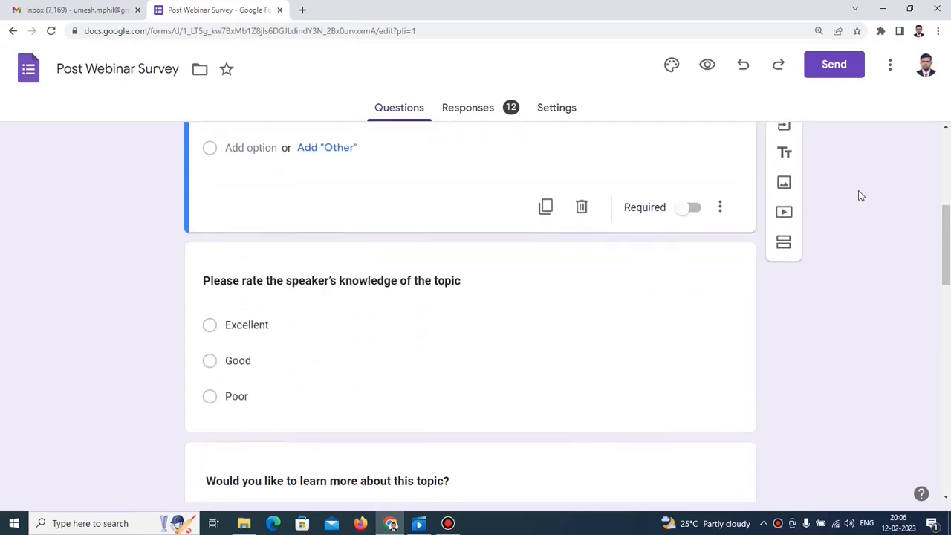
pyautogui.scroll(-10, 859, 195)
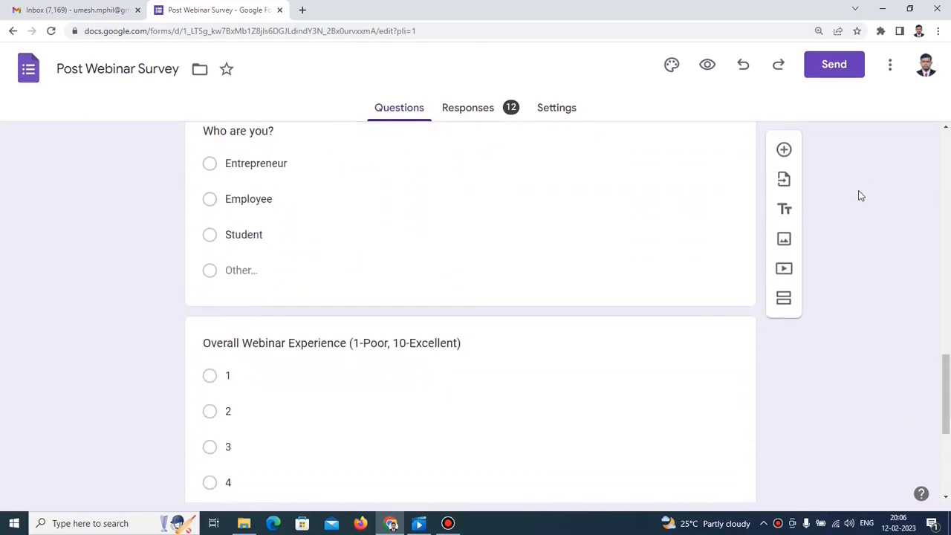
pyautogui.scroll(-3, 859, 196)
pyautogui.scroll(-2, 860, 194)
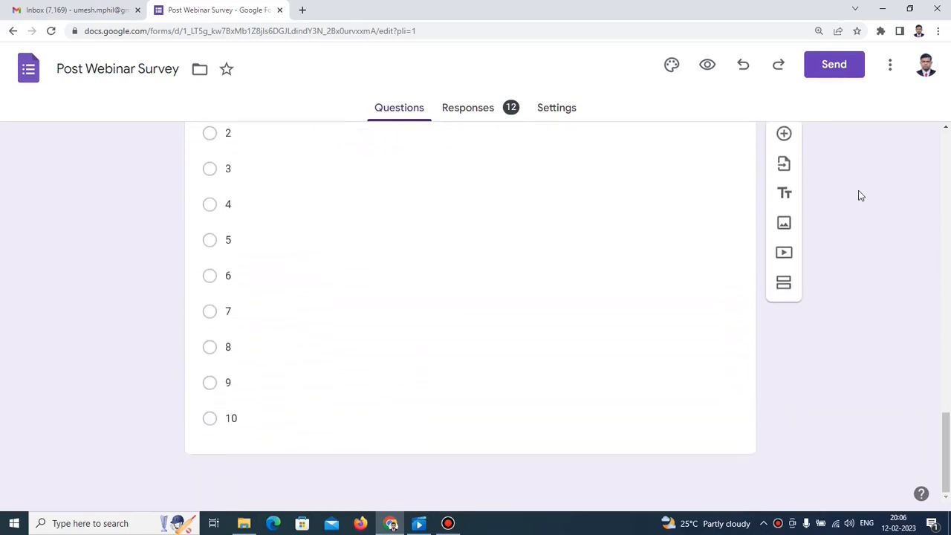
# Review the Responses summary pie charts for all 12 responses, then return to the top.
pyautogui.click(479, 113)
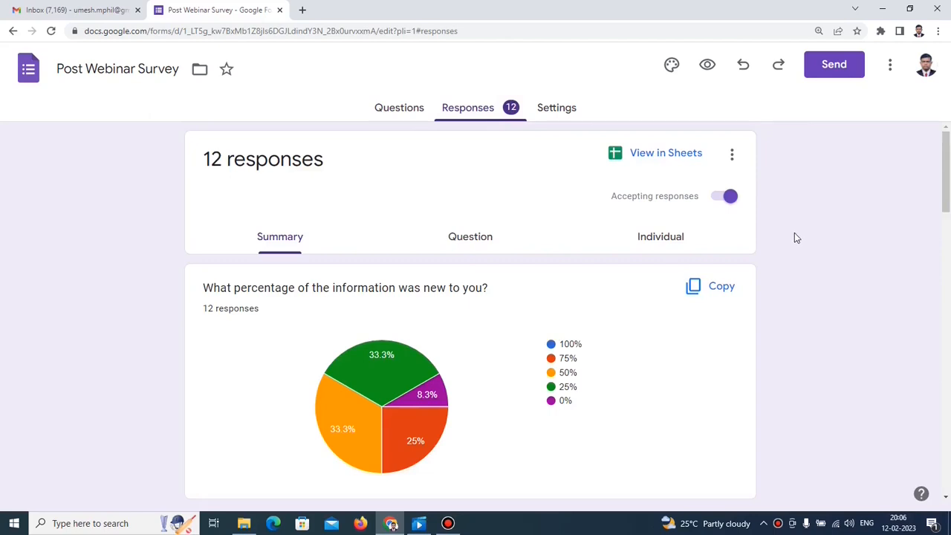
pyautogui.scroll(-1, 795, 238)
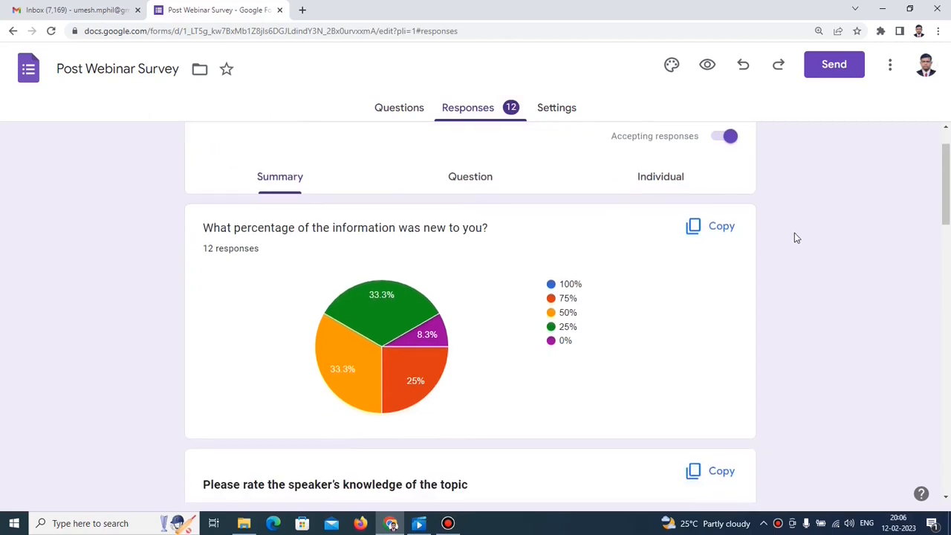
pyautogui.scroll(-1, 795, 238)
pyautogui.scroll(-5, 795, 238)
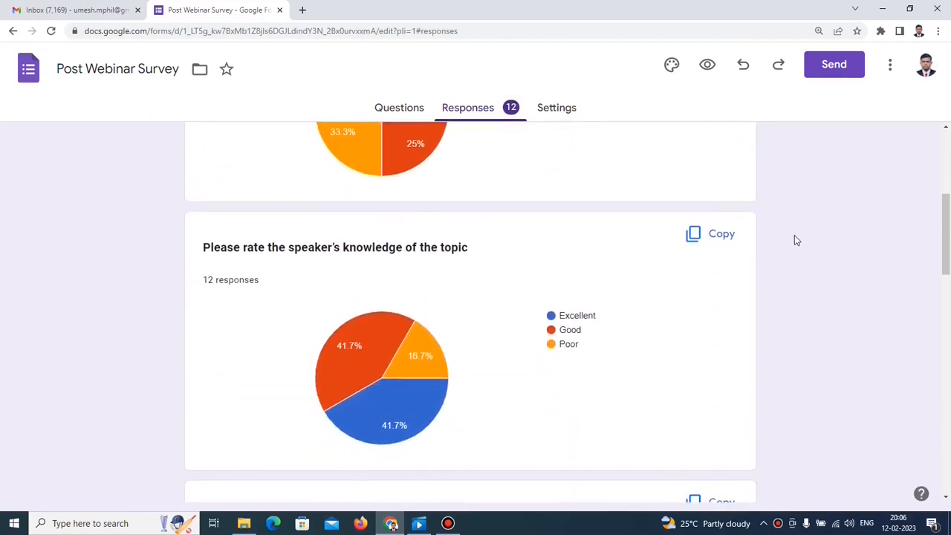
pyautogui.scroll(-11, 795, 237)
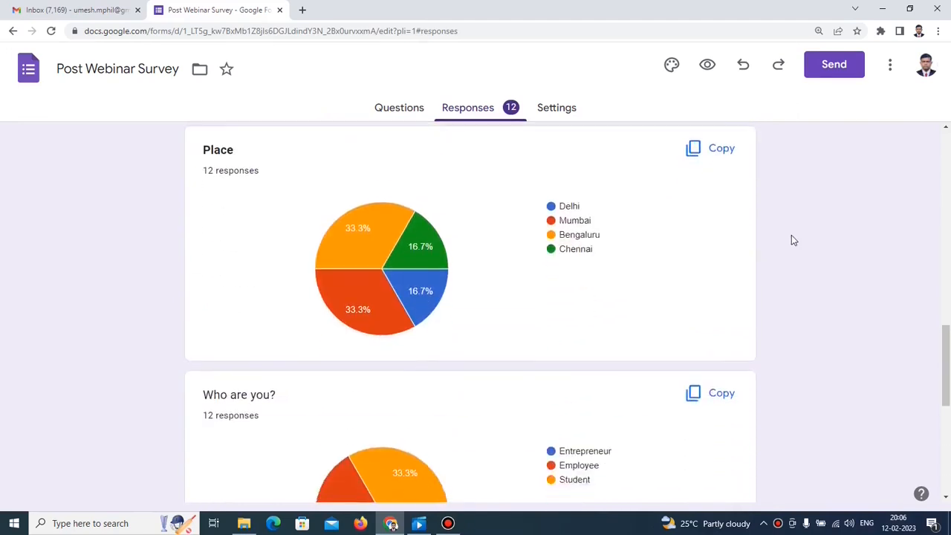
pyautogui.scroll(-2, 773, 232)
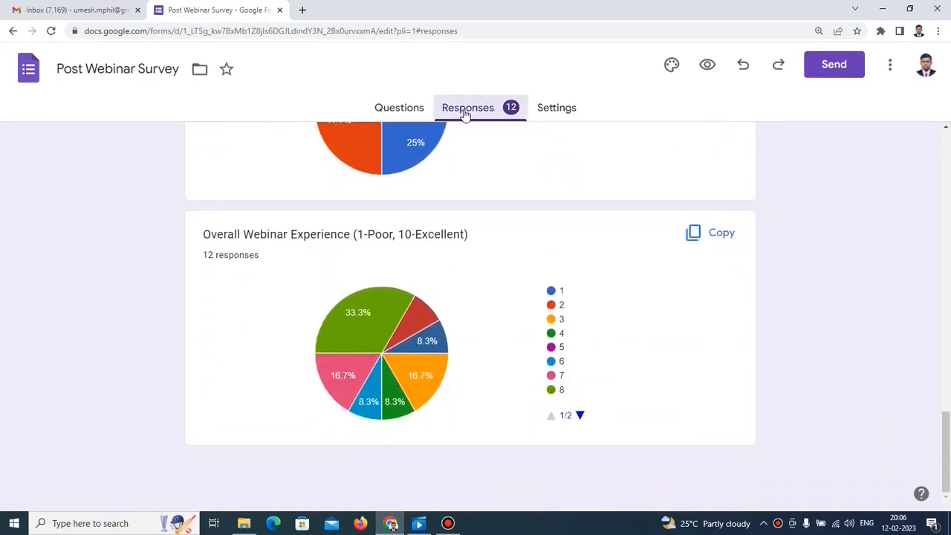
pyautogui.click(941, 288)
pyautogui.scroll(10, 940, 287)
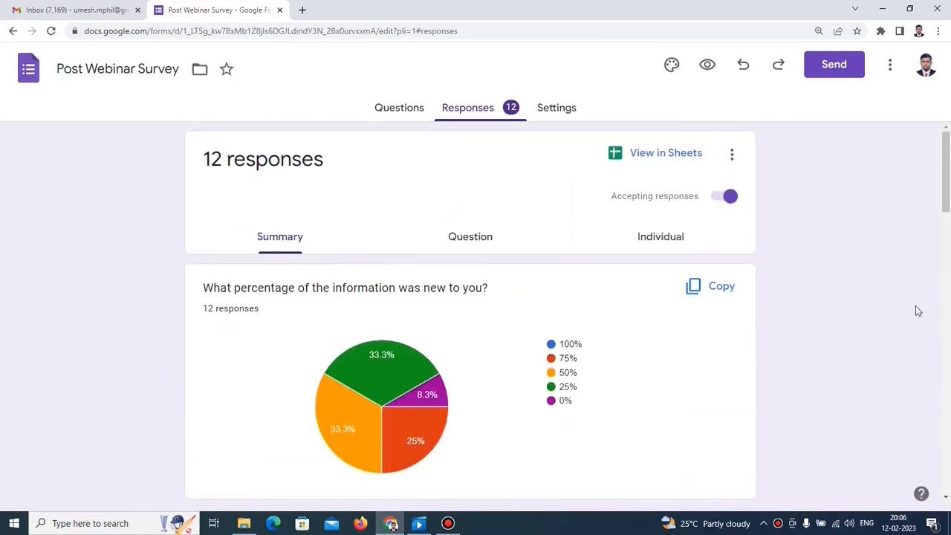
# Open the linked responses sheet, then search Google for 'looker studio' to reach its home page.
pyautogui.click(621, 156)
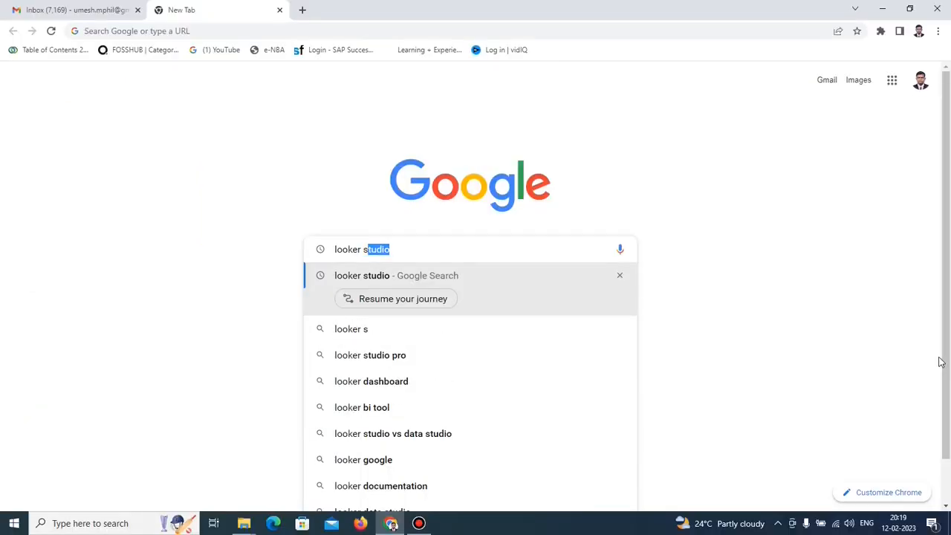
pyautogui.write('tudio')
pyautogui.press('Return')
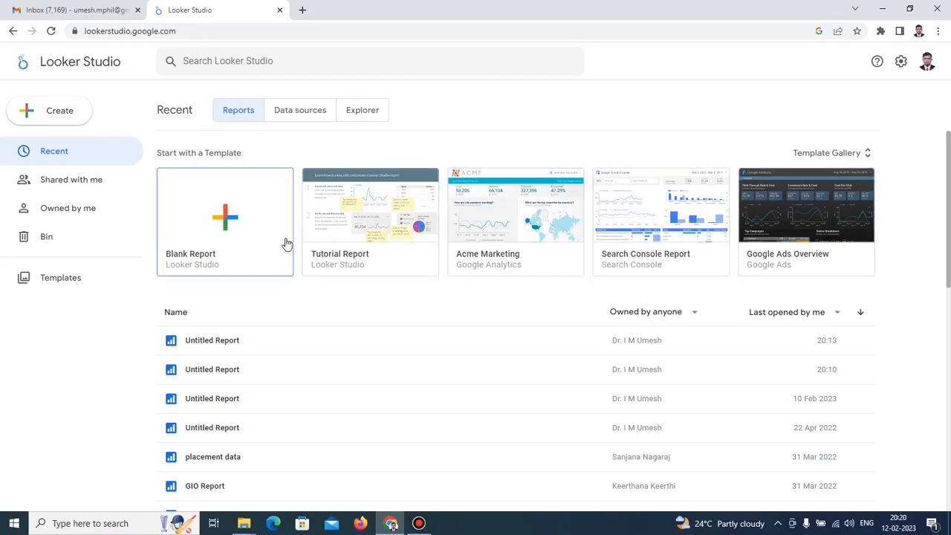
# Create a blank report from Post Webinar Survey (Responses) Form responses 1 and delete its default table.
pyautogui.click(229, 227)
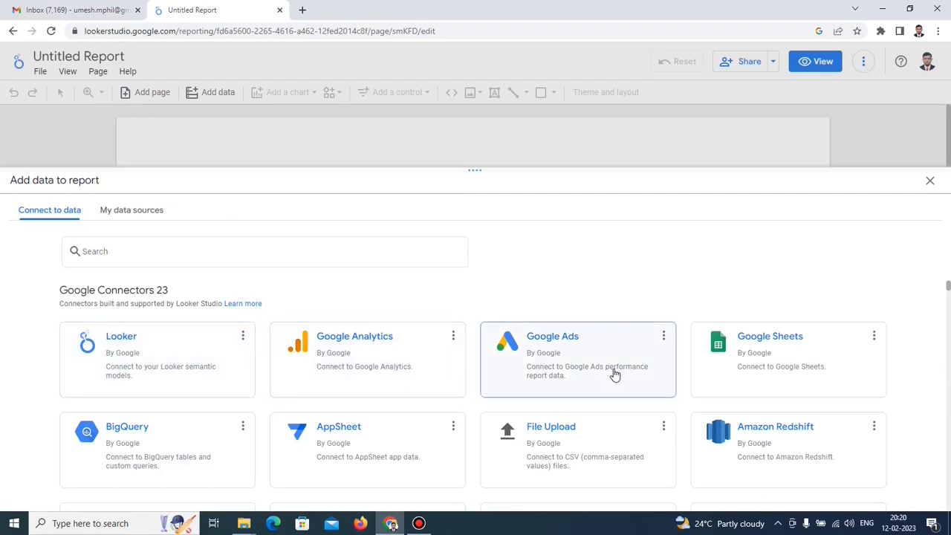
pyautogui.click(773, 346)
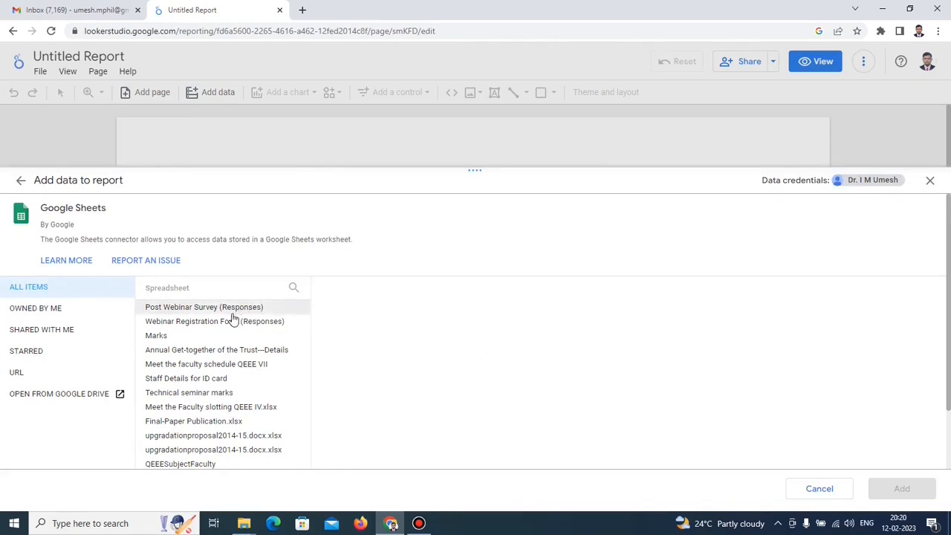
pyautogui.click(201, 308)
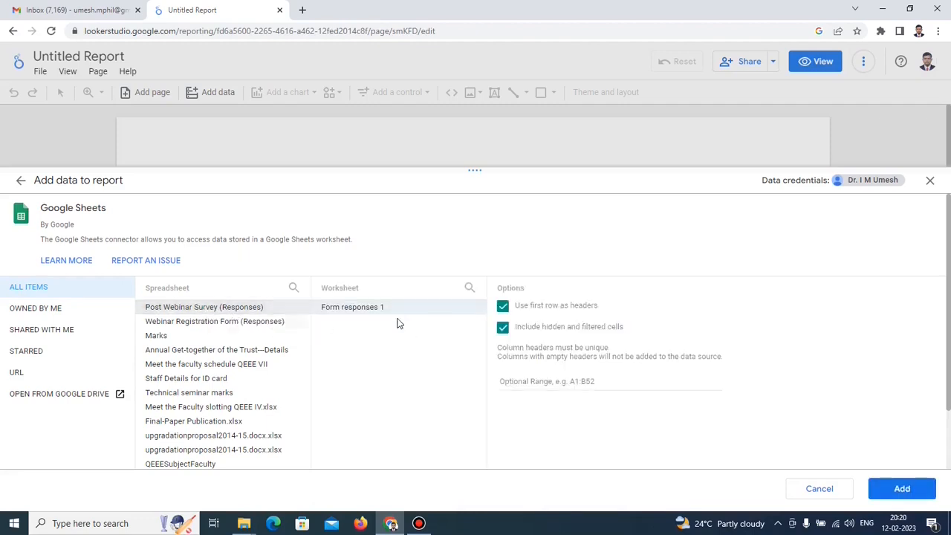
pyautogui.click(902, 489)
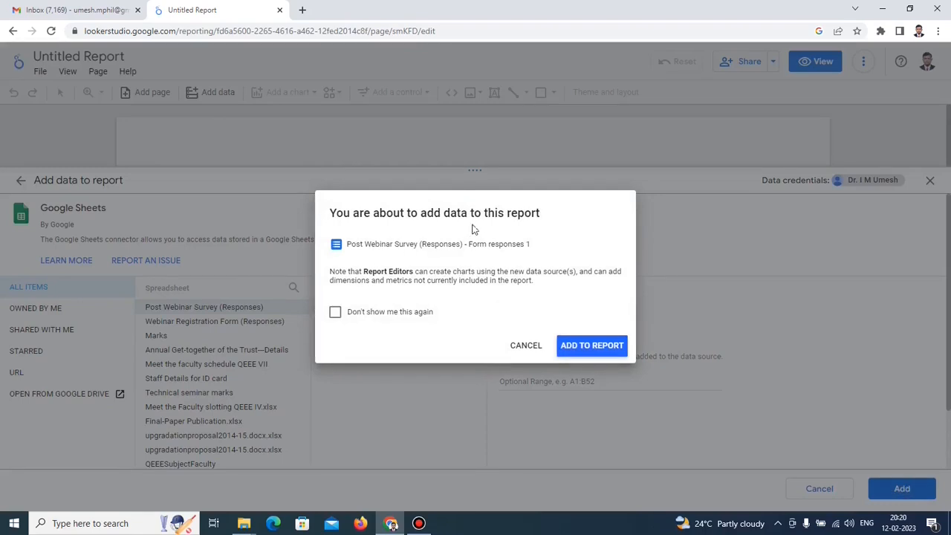
pyautogui.click(581, 352)
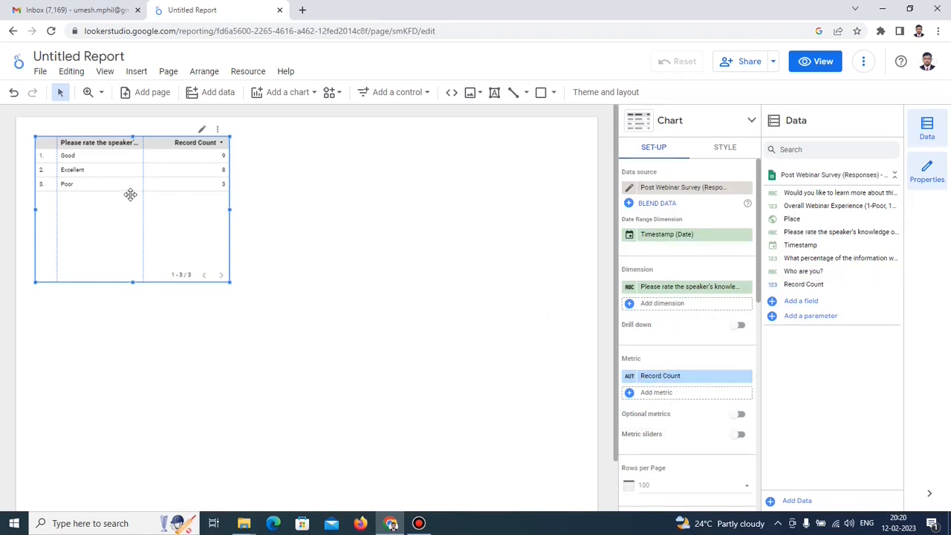
pyautogui.press('Delete')
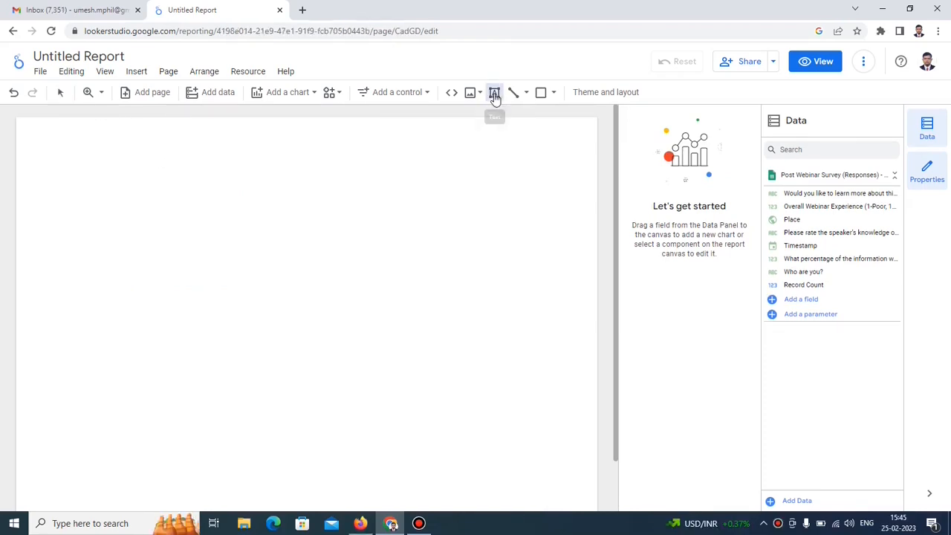
# Add a text box reading 'Post Webinar Survey Report' near the top of the page.
pyautogui.click(494, 92)
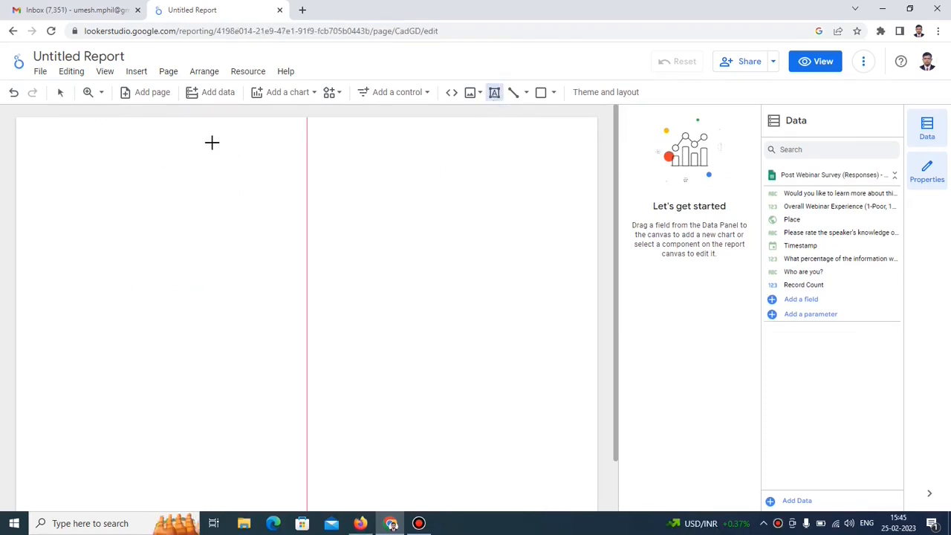
pyautogui.moveTo(207, 139); pyautogui.dragTo(437, 162)
pyautogui.write('Post Webinar Survey Report')
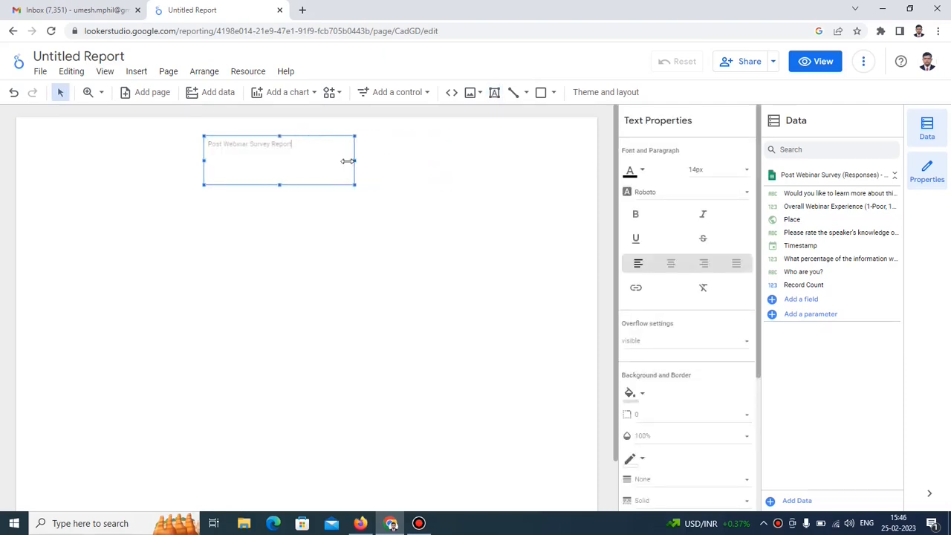
pyautogui.moveTo(331, 160)
pyautogui.mouseDown()
pyautogui.moveTo(257, 152)
pyautogui.moveTo(294, 147)
pyautogui.moveTo(316, 163)
pyautogui.moveTo(341, 160)
pyautogui.mouseUp()
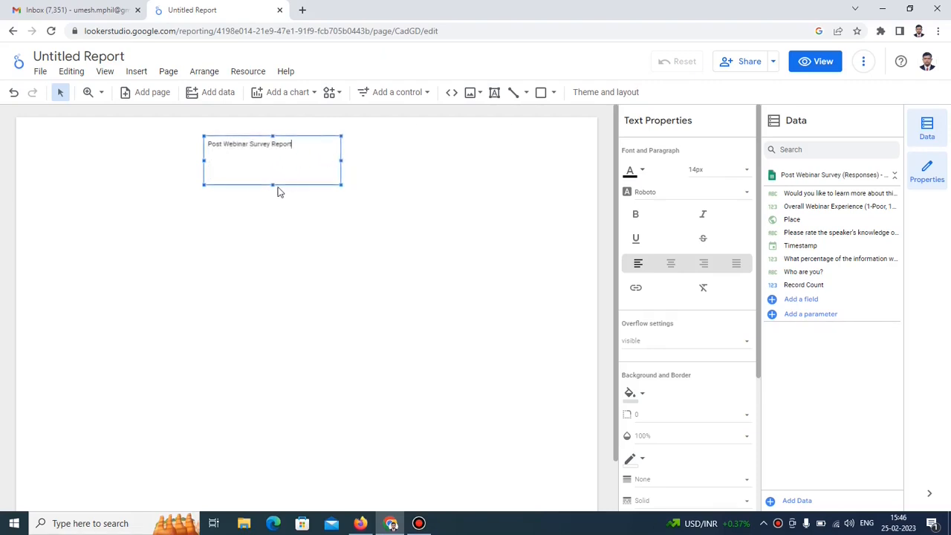
pyautogui.moveTo(275, 189); pyautogui.dragTo(276, 157)
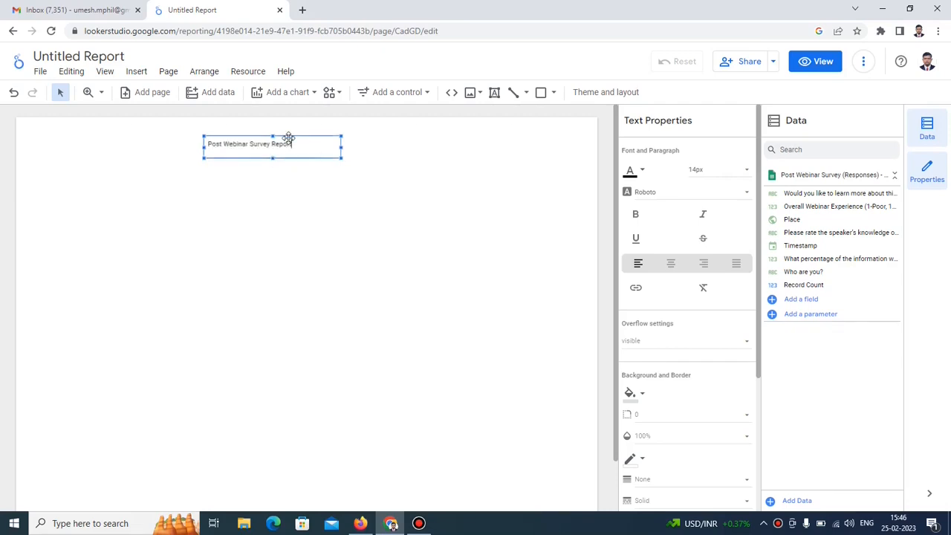
pyautogui.click(291, 134)
pyautogui.click(295, 147)
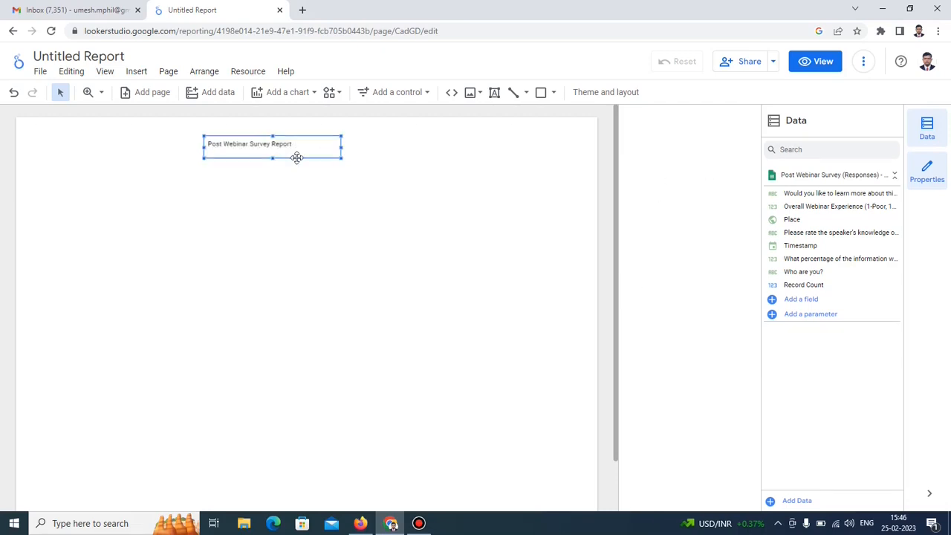
pyautogui.moveTo(327, 158); pyautogui.dragTo(388, 156)
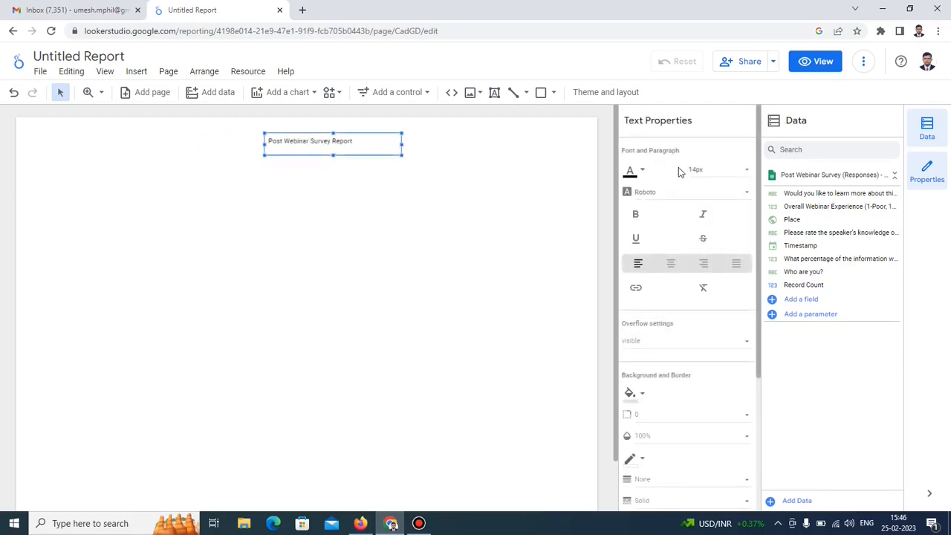
# Make the title 32px and blue, widened to one line and centred.
pyautogui.click(748, 172)
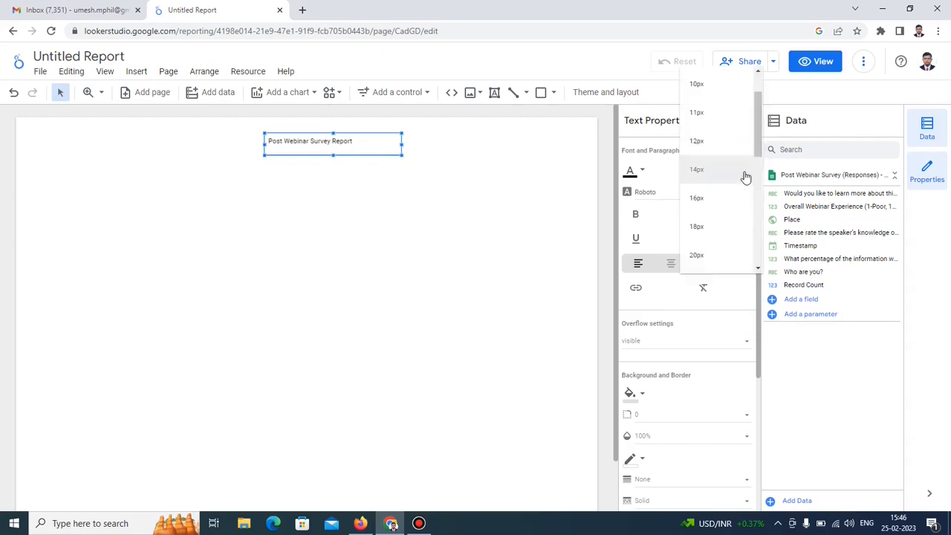
pyautogui.scroll(-2, 721, 251)
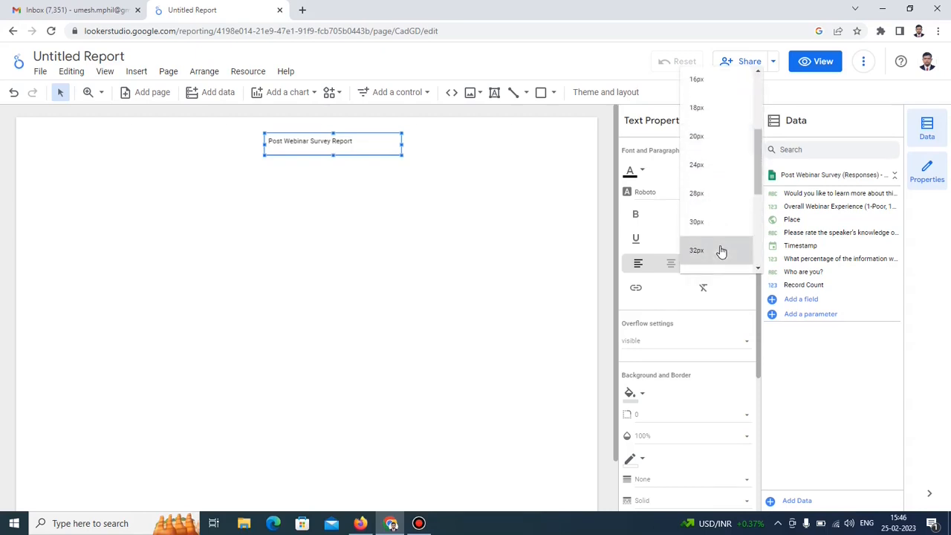
pyautogui.click(721, 252)
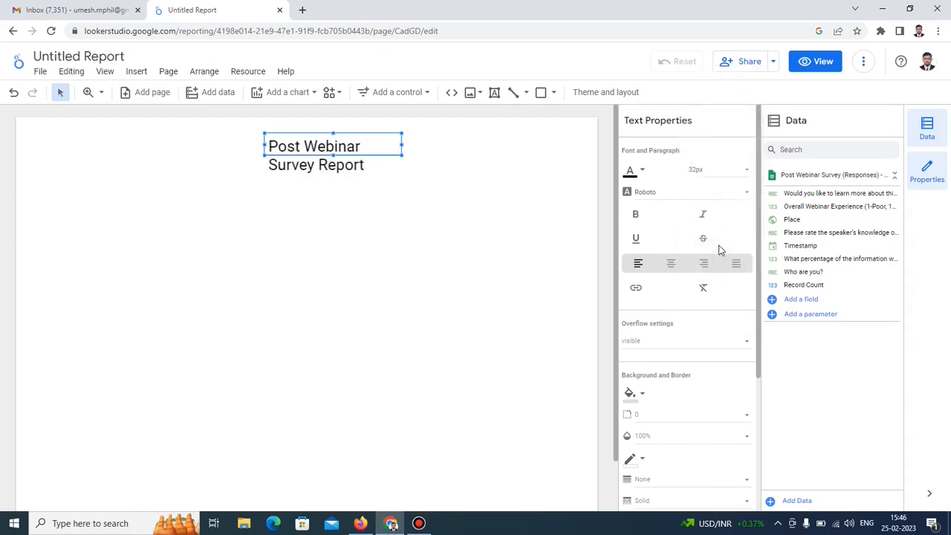
pyautogui.click(645, 174)
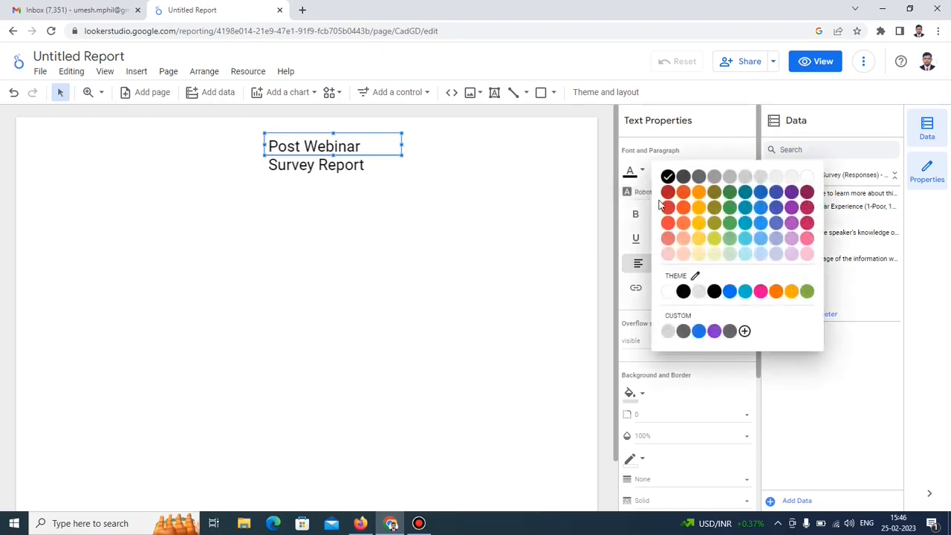
pyautogui.click(699, 332)
pyautogui.moveTo(400, 143); pyautogui.dragTo(470, 145)
pyautogui.moveTo(336, 154); pyautogui.dragTo(334, 146)
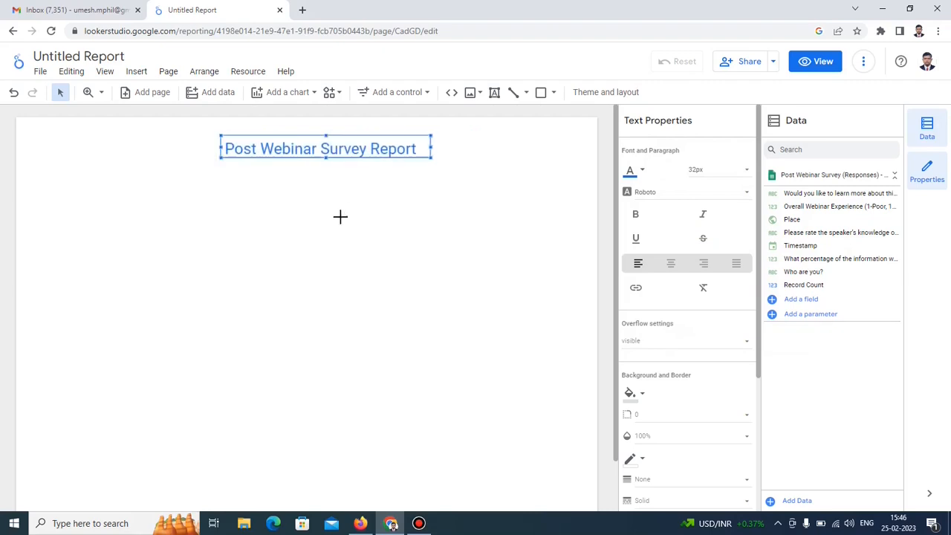
pyautogui.click(339, 214)
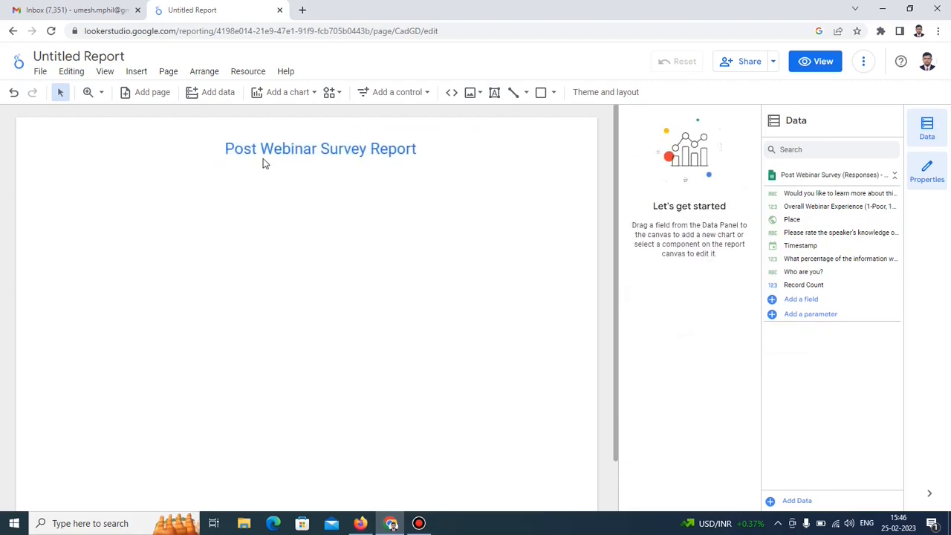
# Place a column chart below the title showing speaker-knowledge ratings: Good 9, Excellent 8, Poor 3.
pyautogui.click(315, 95)
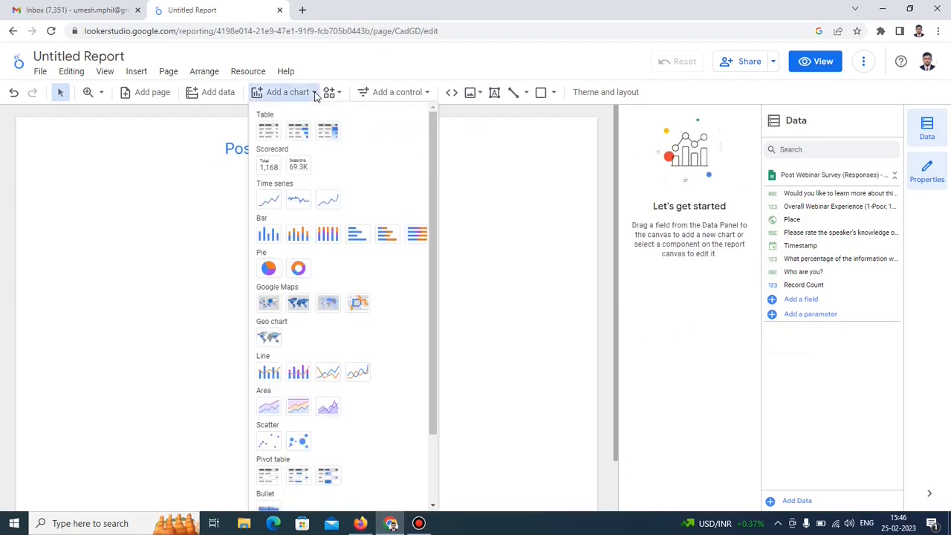
pyautogui.click(266, 234)
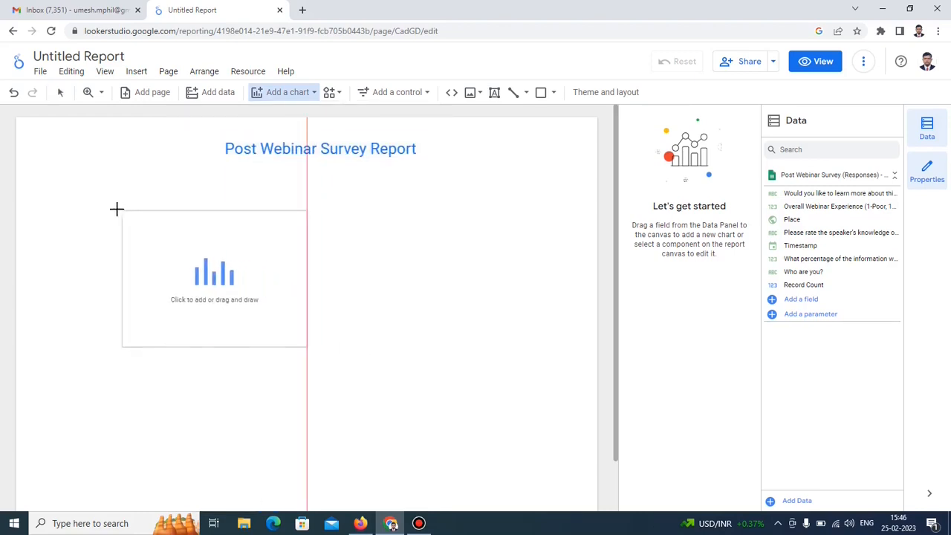
pyautogui.click(70, 199)
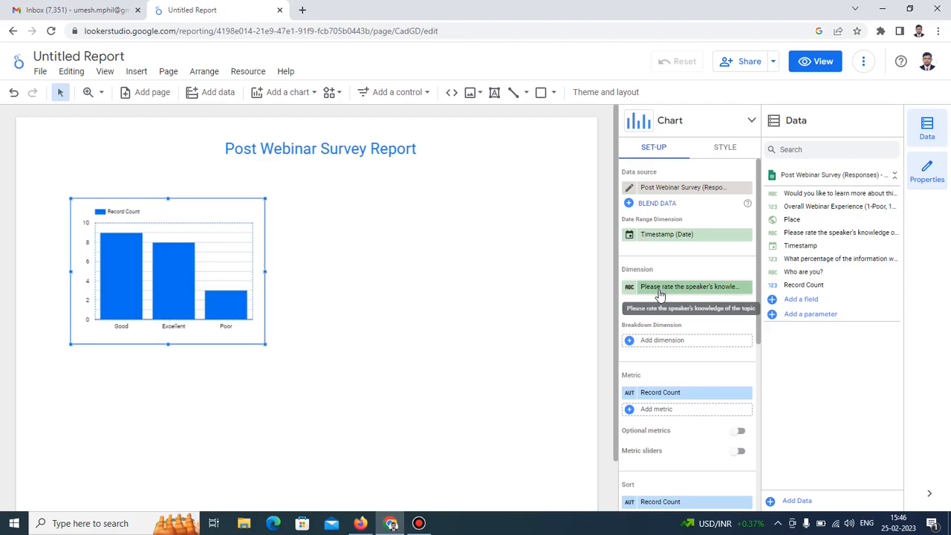
pyautogui.moveTo(119, 304)
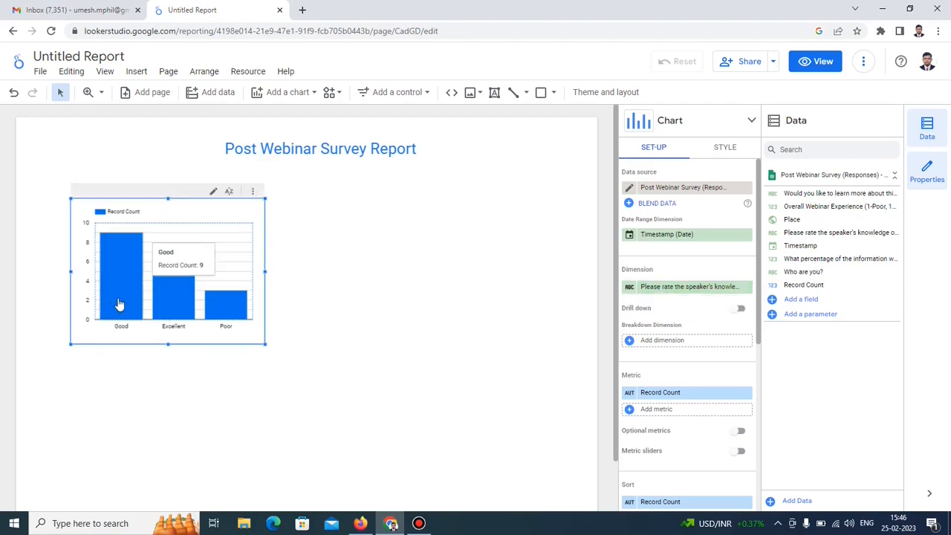
pyautogui.moveTo(167, 309)
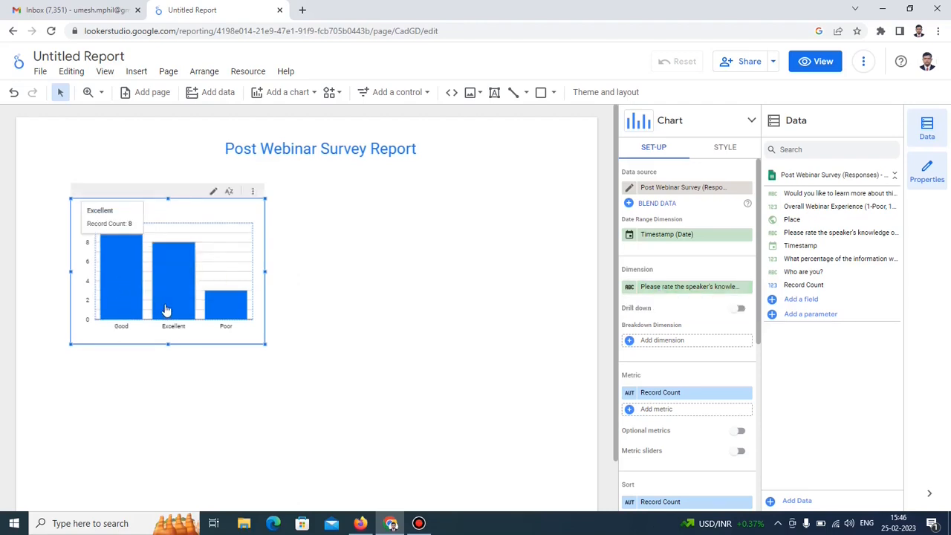
pyautogui.moveTo(220, 311)
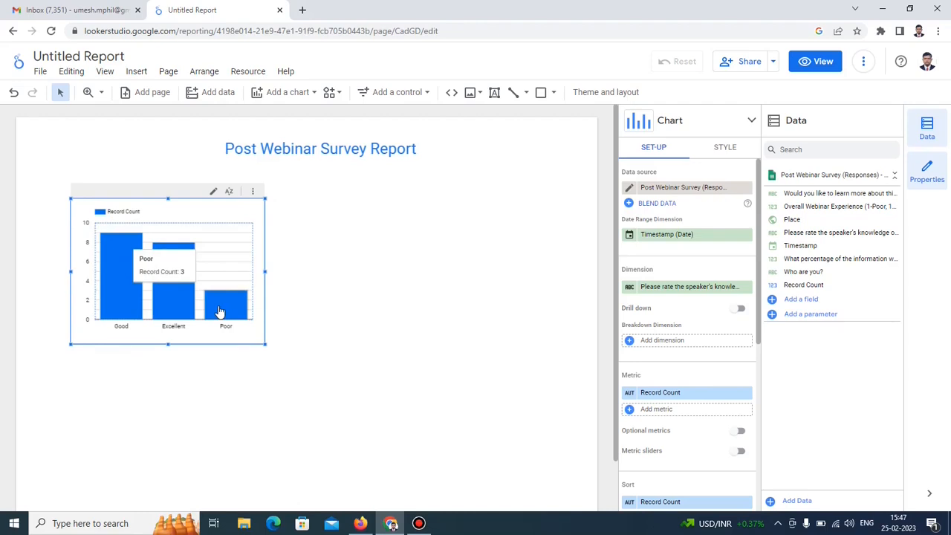
# Place a pie chart with 'Who are you?' as dimension beside the column chart and enlarge it.
pyautogui.click(313, 93)
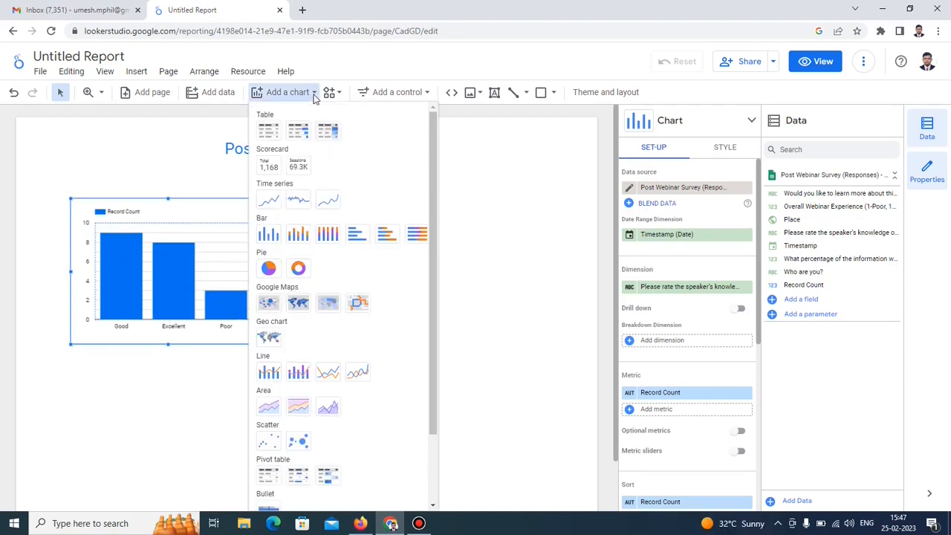
pyautogui.click(269, 272)
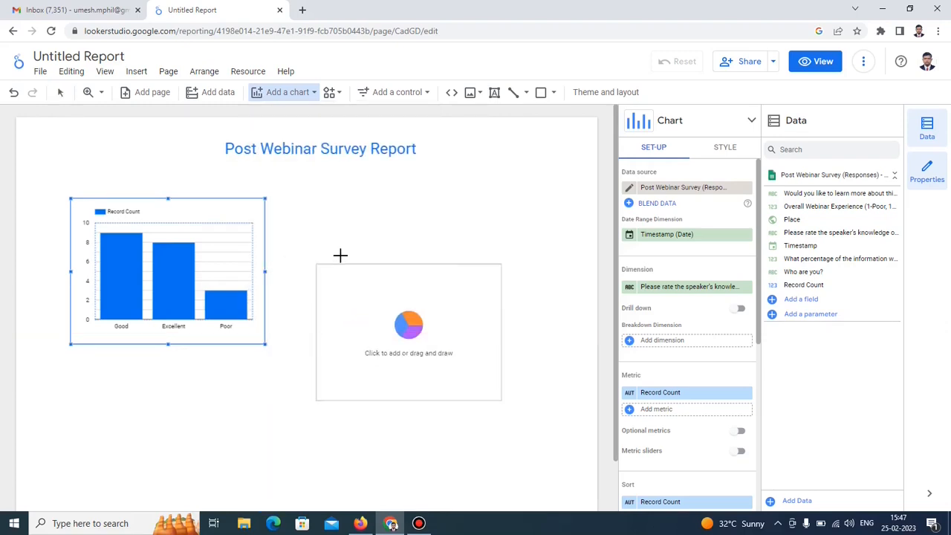
pyautogui.click(342, 198)
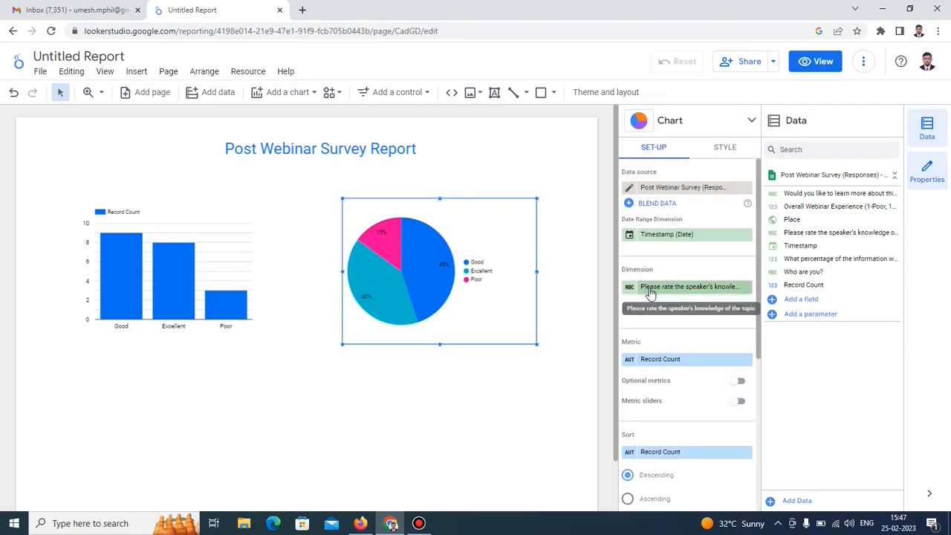
pyautogui.moveTo(790, 275); pyautogui.dragTo(718, 298)
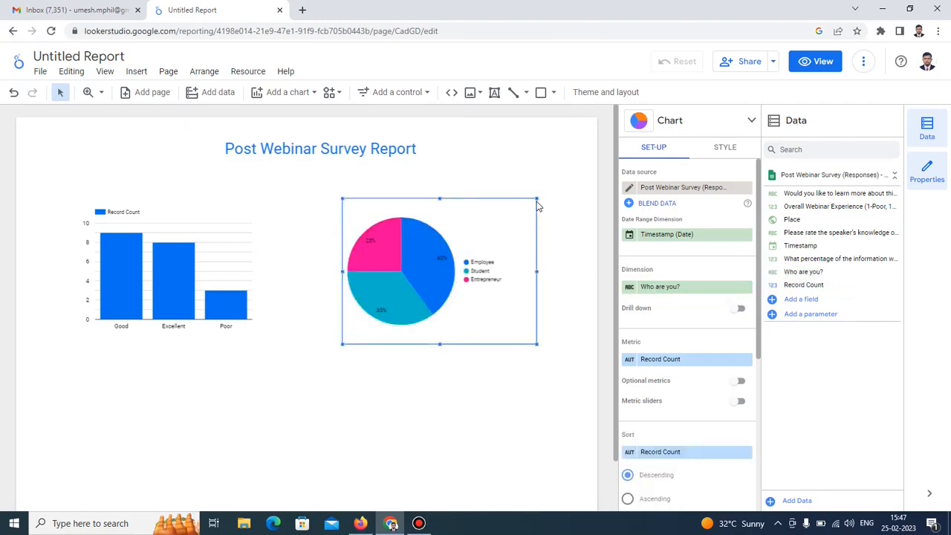
pyautogui.moveTo(537, 199); pyautogui.dragTo(560, 182)
pyautogui.click(531, 159)
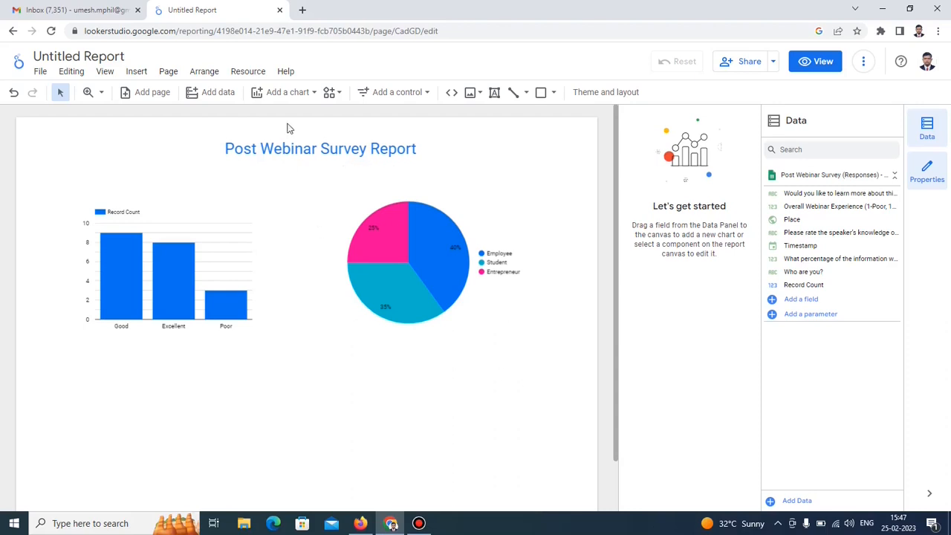
# Place a donut chart below the column chart, broken down by the 'What percentage of the information…' answers.
pyautogui.click(313, 93)
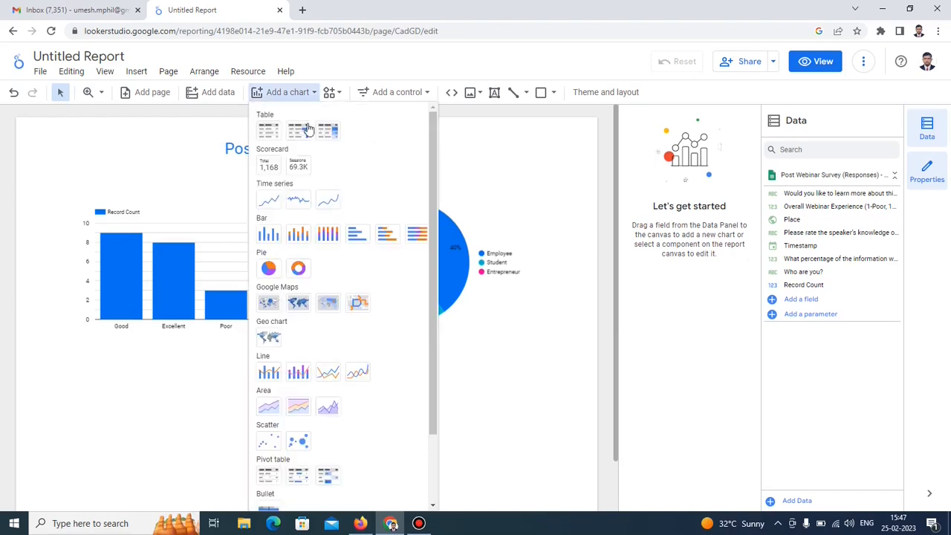
pyautogui.scroll(-1, 304, 178)
pyautogui.click(298, 206)
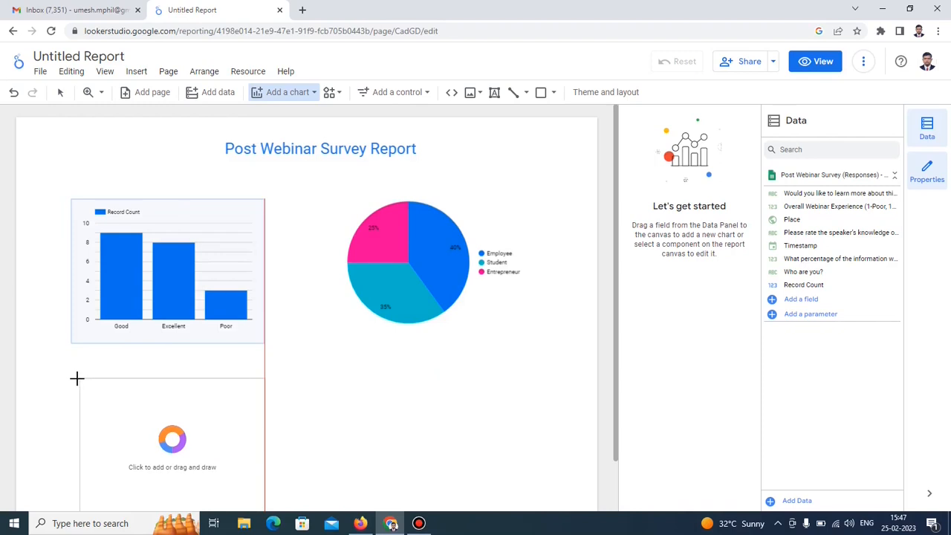
pyautogui.click(75, 378)
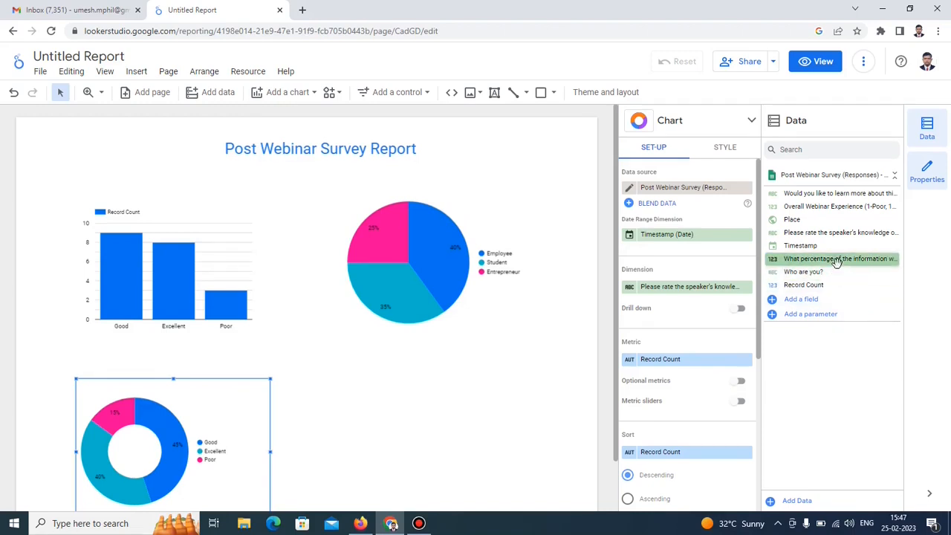
pyautogui.moveTo(834, 261); pyautogui.dragTo(717, 290)
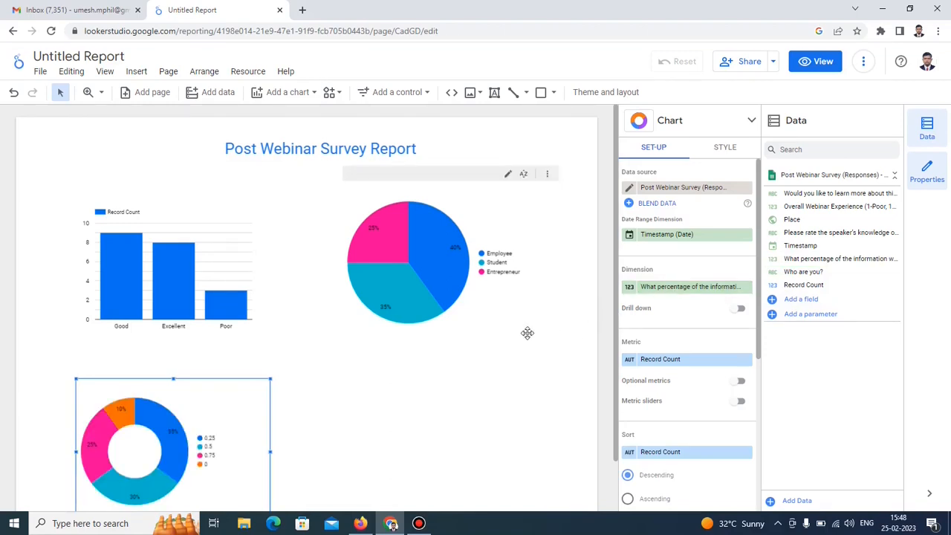
pyautogui.scroll(-2, 527, 333)
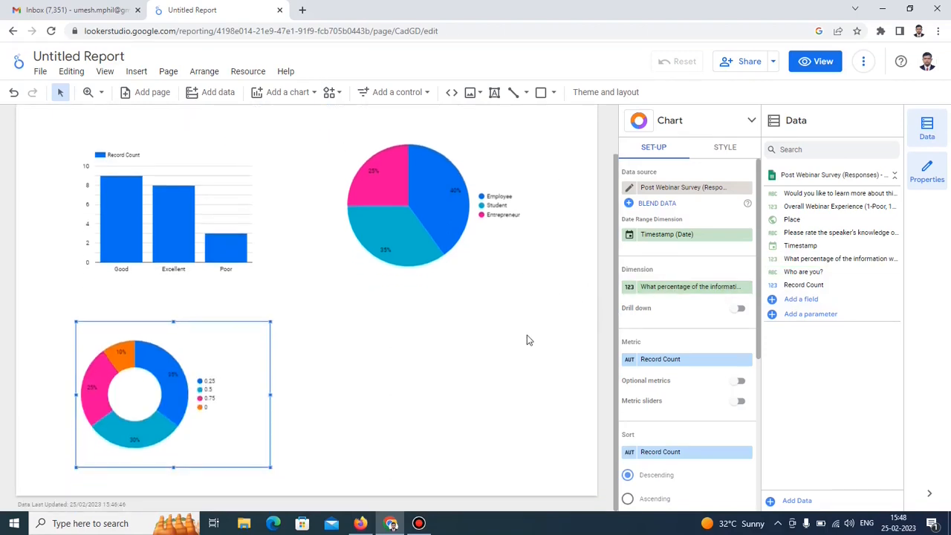
pyautogui.click(526, 340)
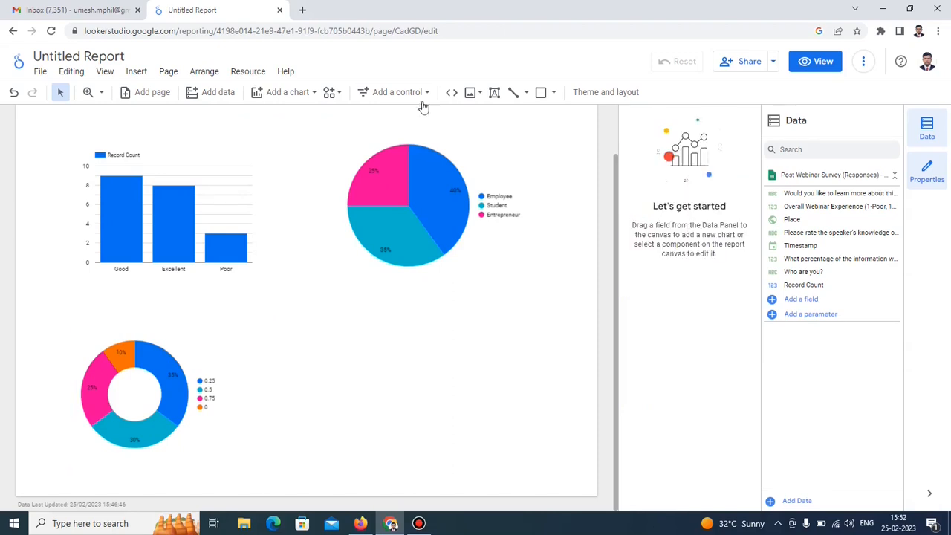
# Place a community Gauge right of the donut, measuring Overall Webinar Experience as its metric.
pyautogui.click(341, 97)
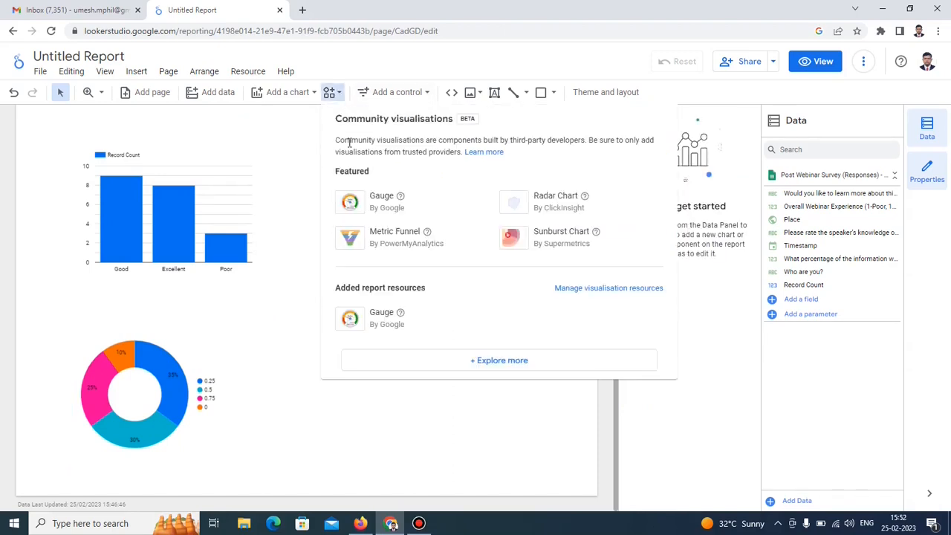
pyautogui.click(369, 212)
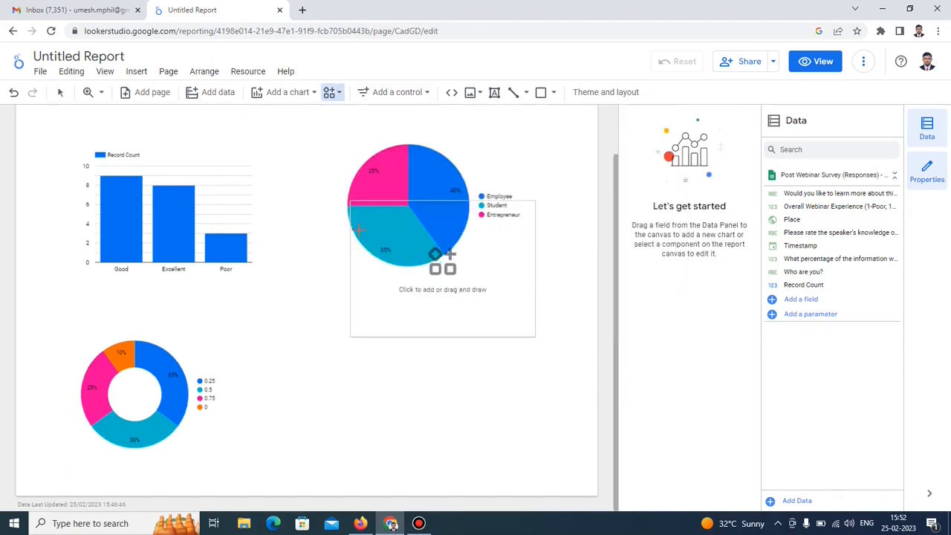
pyautogui.click(329, 320)
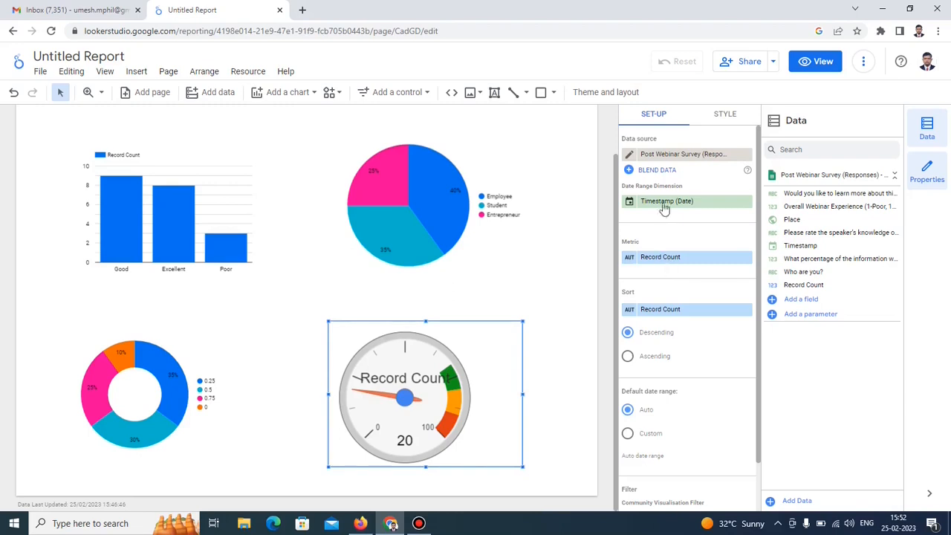
pyautogui.moveTo(817, 206); pyautogui.dragTo(699, 265)
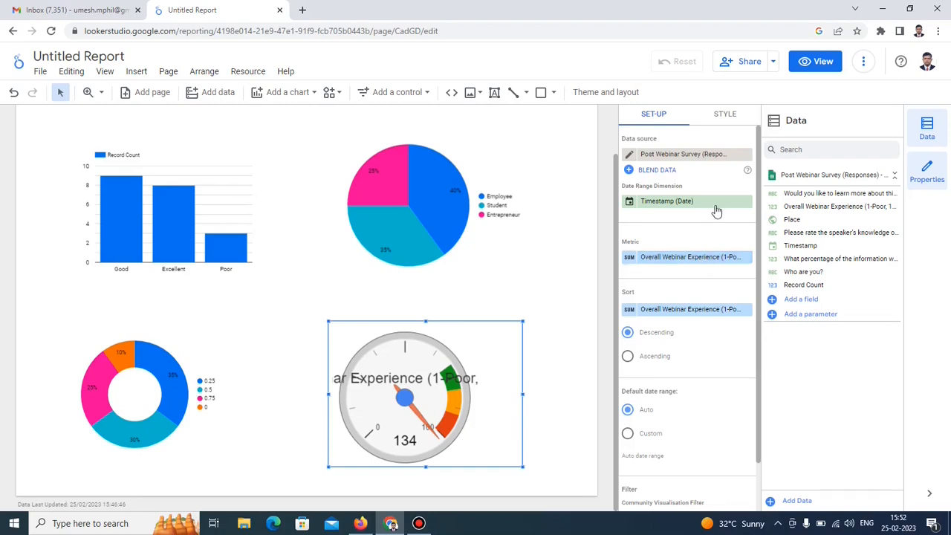
# Set the gauge's axis range in the Style tab, entering 1 as the minimum.
pyautogui.click(725, 115)
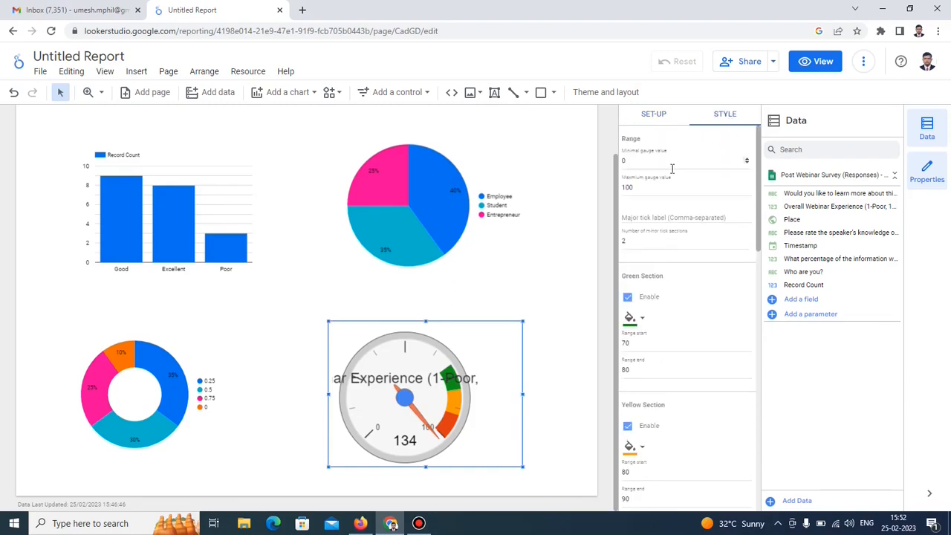
pyautogui.doubleClick(623, 165)
pyautogui.write('1')
pyautogui.press('Tab')
pyautogui.write('1')
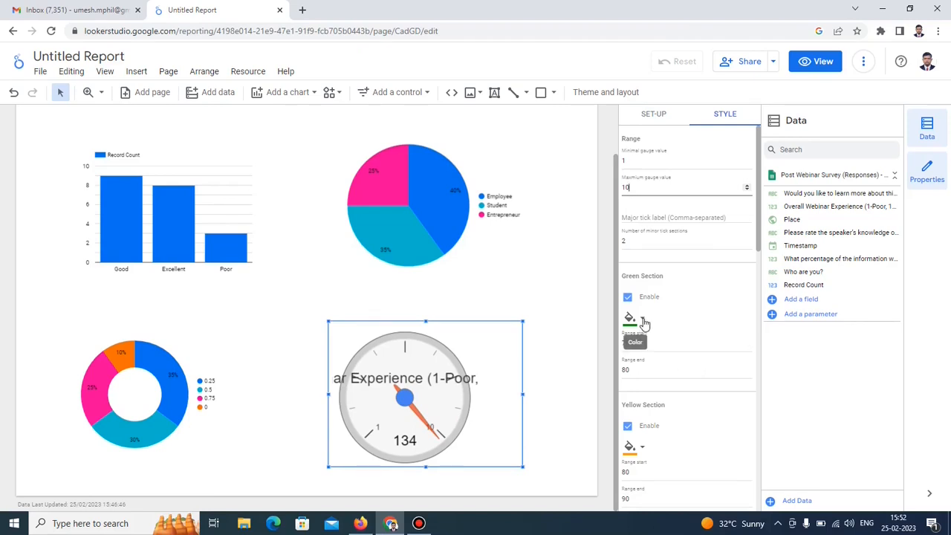
# Colour the first gauge band orange-red with a range of 1 to 3.
pyautogui.click(643, 322)
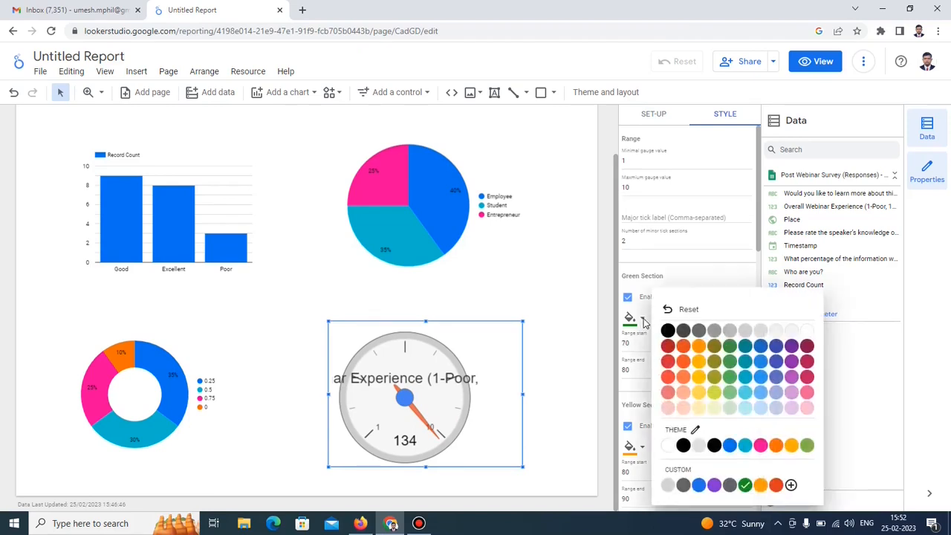
pyautogui.click(776, 486)
pyautogui.moveTo(637, 347); pyautogui.dragTo(612, 343)
pyautogui.write('1')
pyautogui.moveTo(635, 378); pyautogui.dragTo(613, 373)
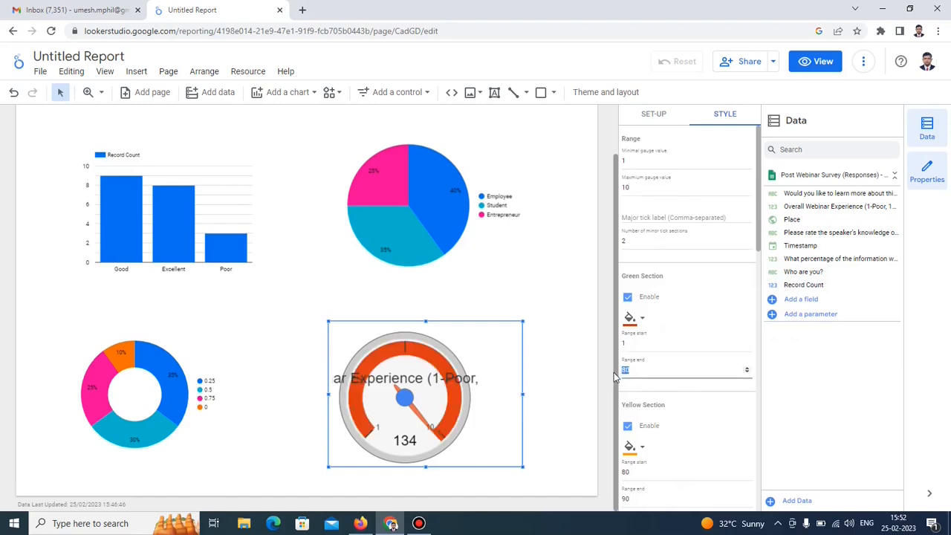
pyautogui.write('3')
# Colour the second gauge band blue with a range of 3 to 6.
pyautogui.scroll(-2, 665, 429)
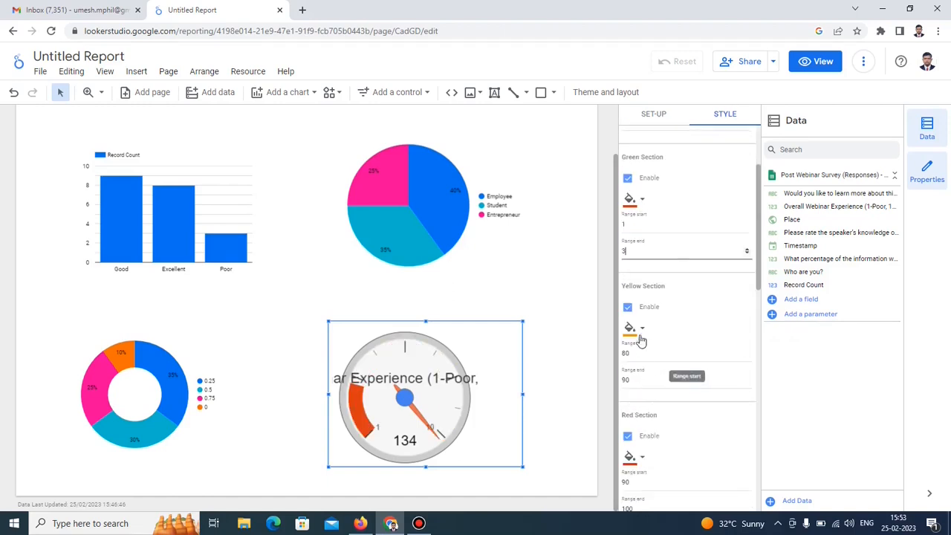
pyautogui.click(638, 330)
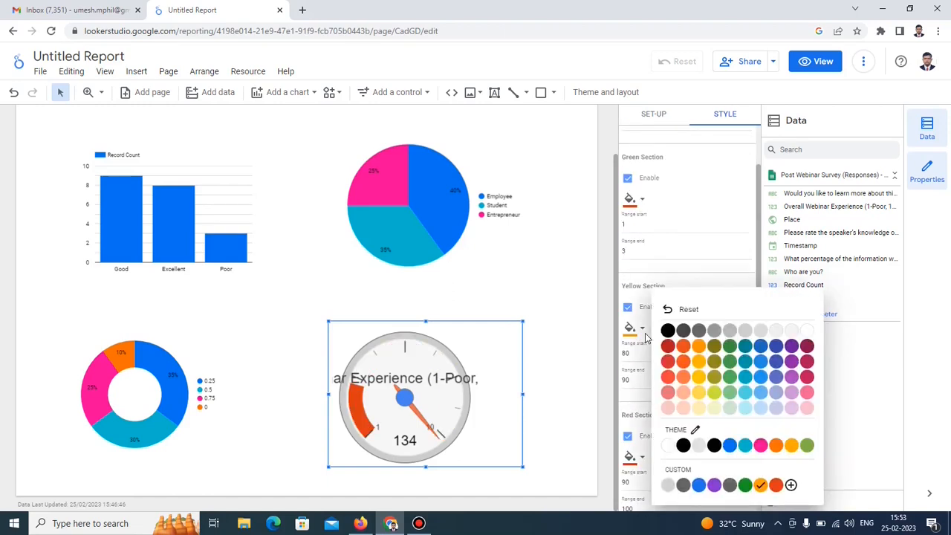
pyautogui.click(761, 379)
pyautogui.write('3')
pyautogui.moveTo(635, 354); pyautogui.dragTo(615, 382)
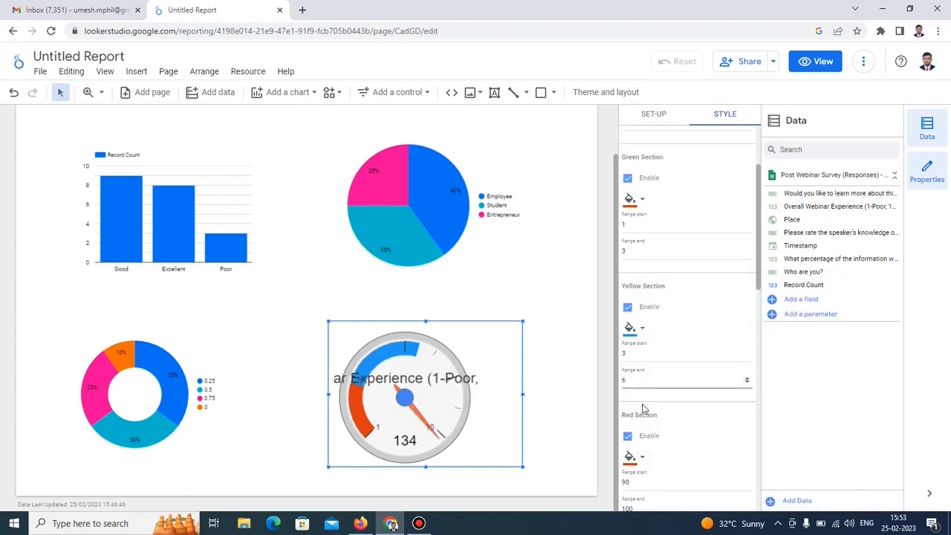
# Colour the third gauge band green with a range of 6 to 10.
pyautogui.scroll(-3, 653, 402)
pyautogui.click(640, 339)
pyautogui.click(807, 446)
pyautogui.moveTo(636, 363); pyautogui.dragTo(615, 390)
pyautogui.write('6')
pyautogui.write('10')
# Tick Hide label so the gauge's field label no longer shows.
pyautogui.scroll(-3, 667, 397)
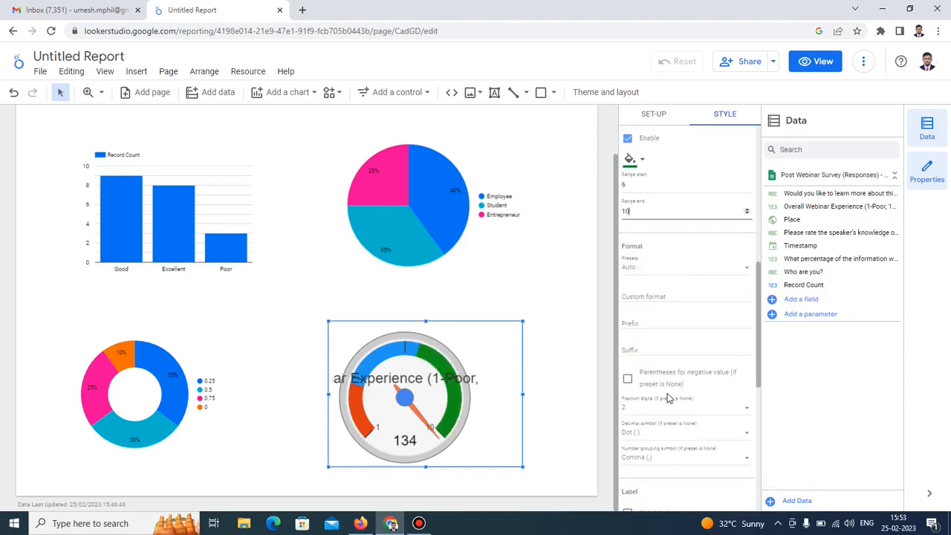
pyautogui.scroll(-1, 668, 398)
pyautogui.click(628, 453)
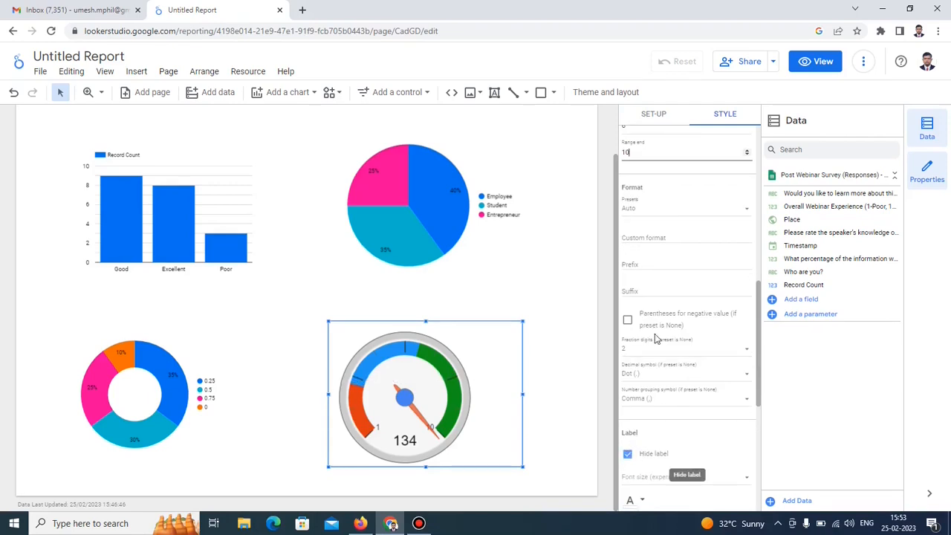
pyautogui.scroll(2, 682, 230)
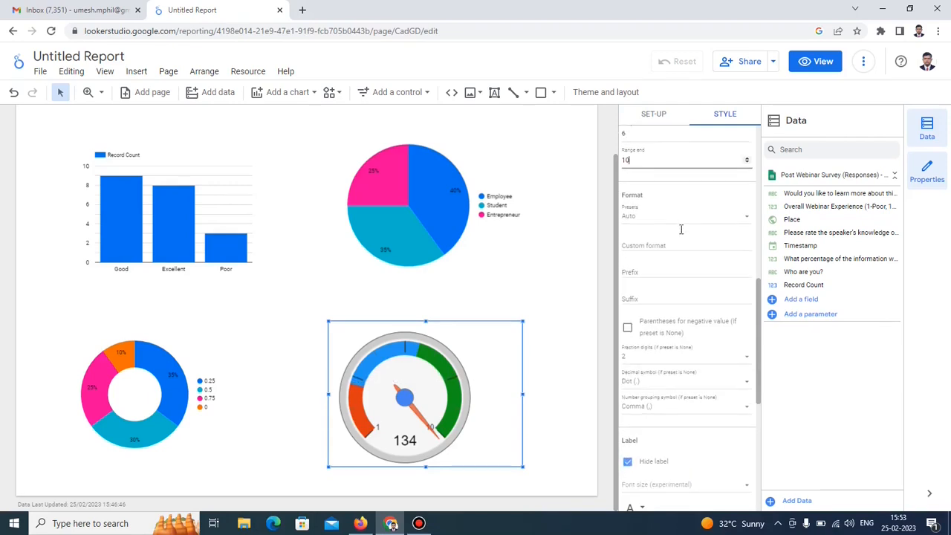
# Try Count, Min and Max on the gauge metric, settling on Average so it reads 6.7.
pyautogui.click(654, 115)
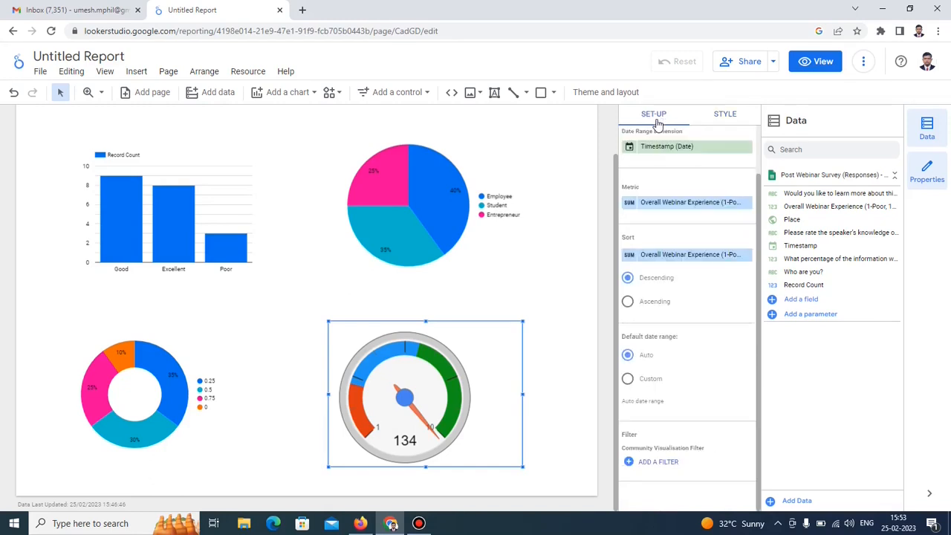
pyautogui.click(631, 208)
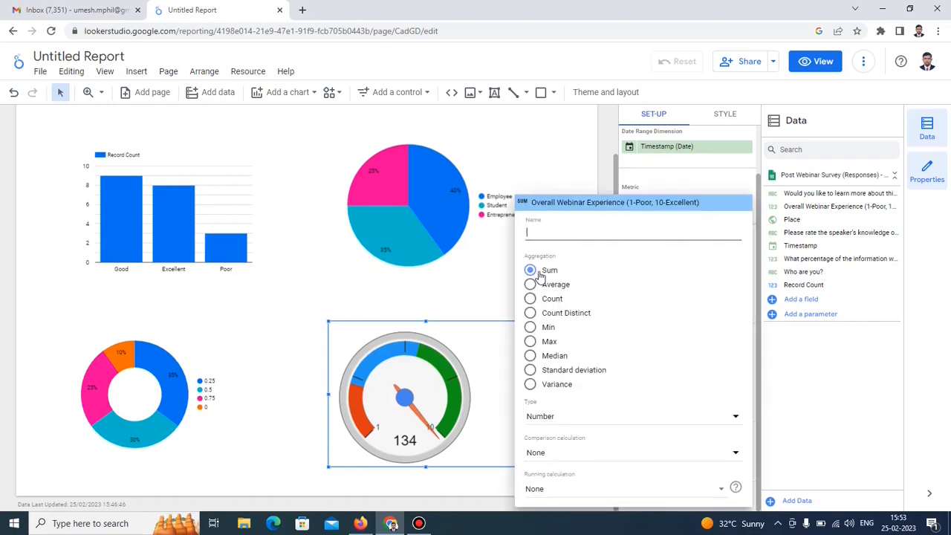
pyautogui.click(530, 299)
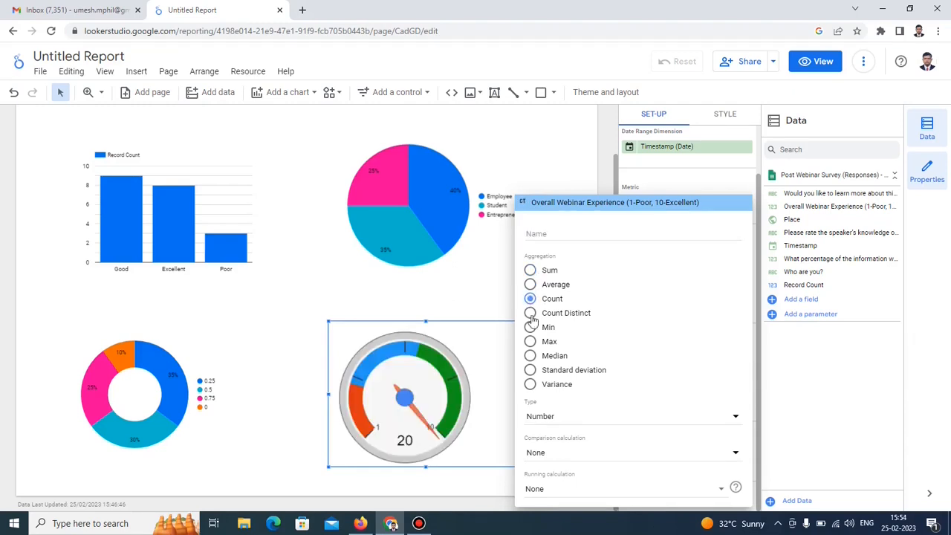
pyautogui.click(530, 327)
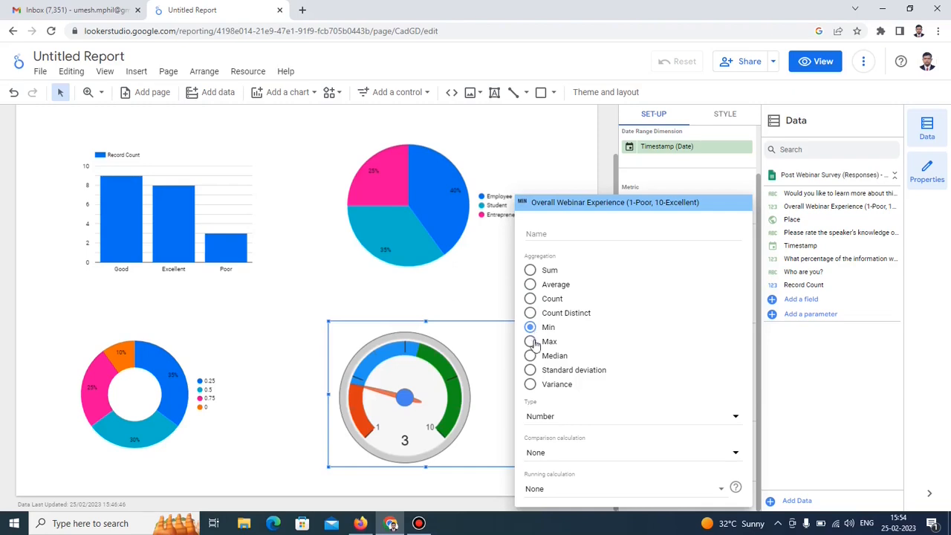
pyautogui.click(530, 342)
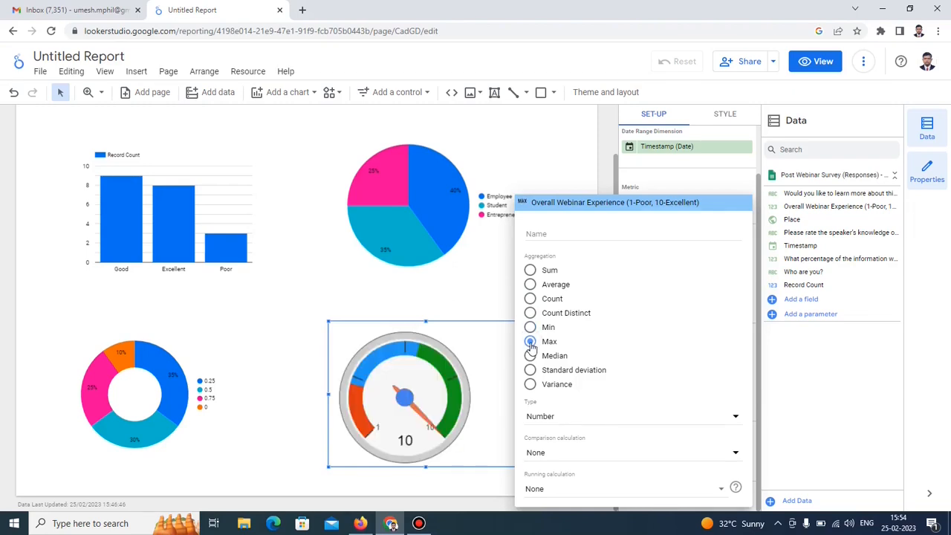
pyautogui.click(530, 285)
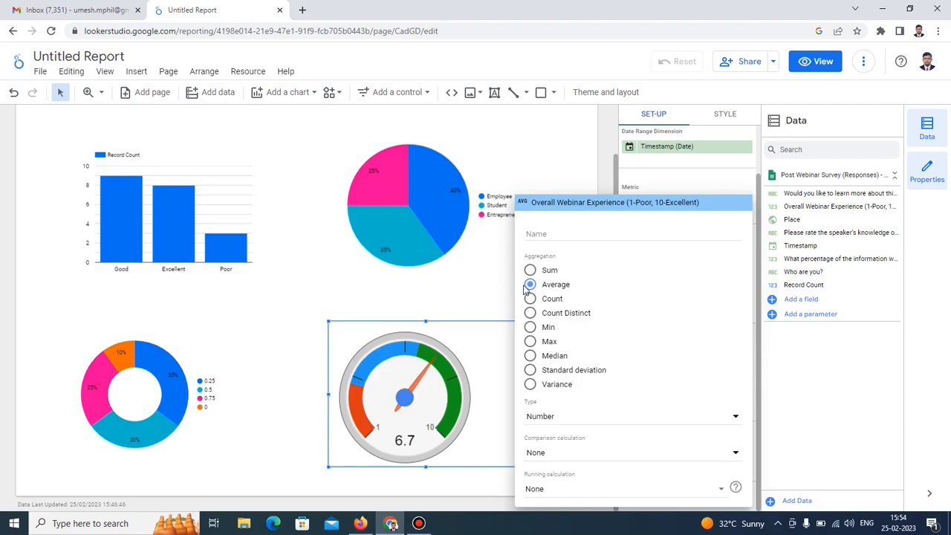
pyautogui.click(487, 284)
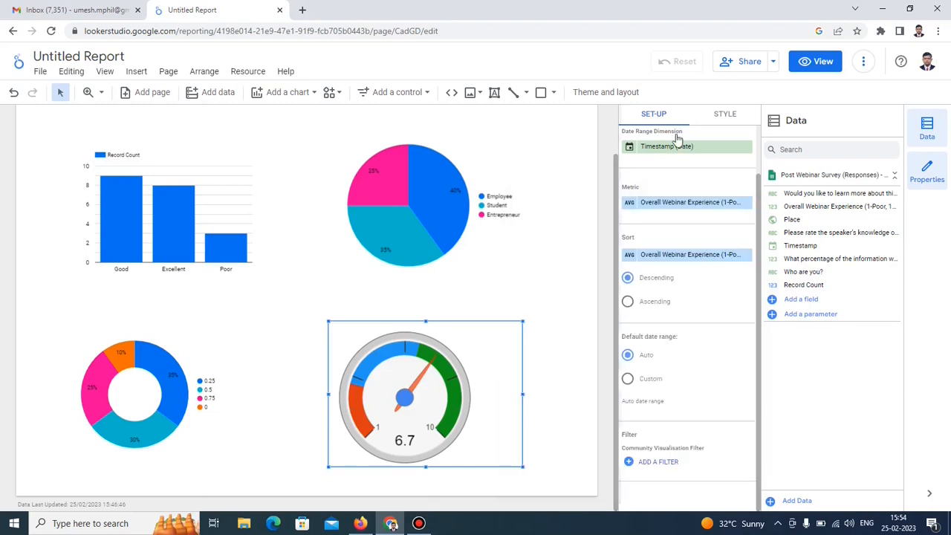
# Copy the report's shareable link and paste it into a new browser tab.
pyautogui.click(773, 64)
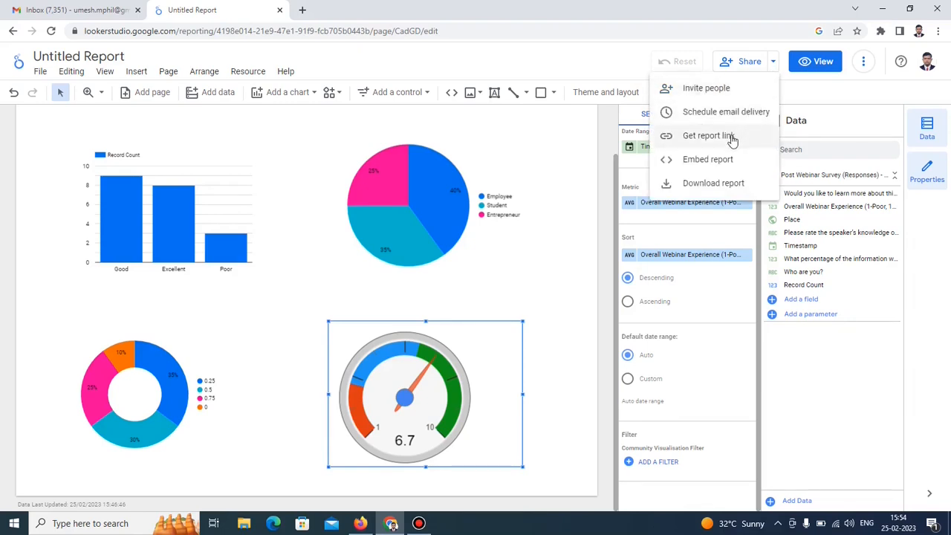
pyautogui.click(730, 137)
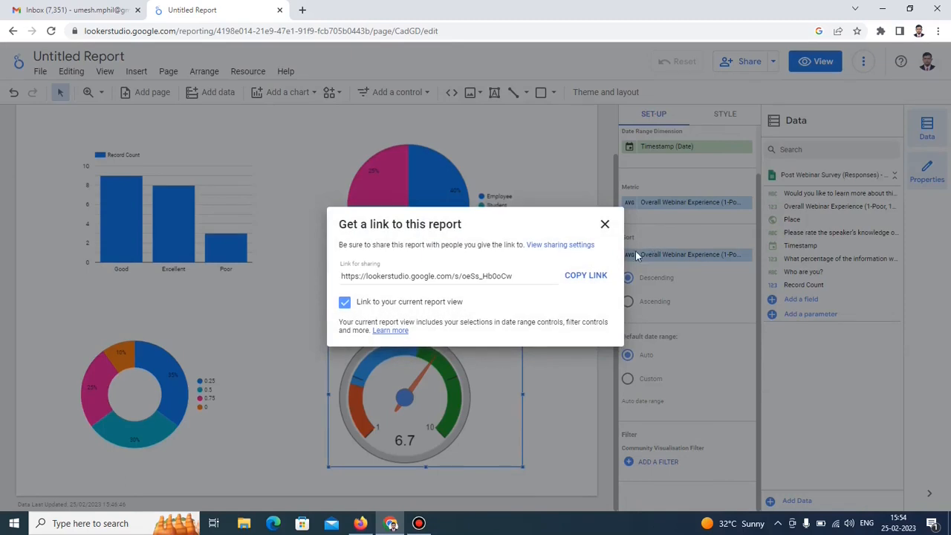
pyautogui.click(597, 278)
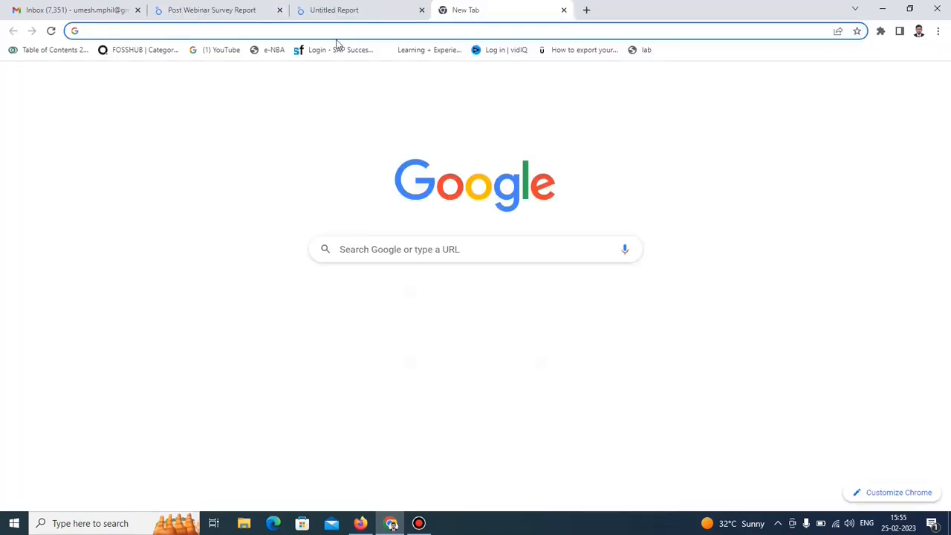
pyautogui.hotkey('ctrl', 'v')
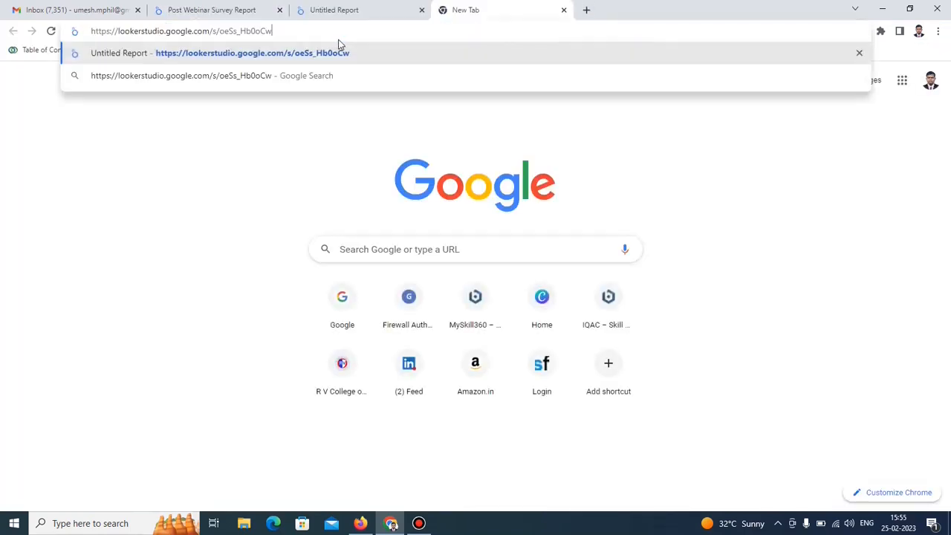
# Load the shared link, inspect the chart values, then return the report to edit mode.
pyautogui.press('Return')
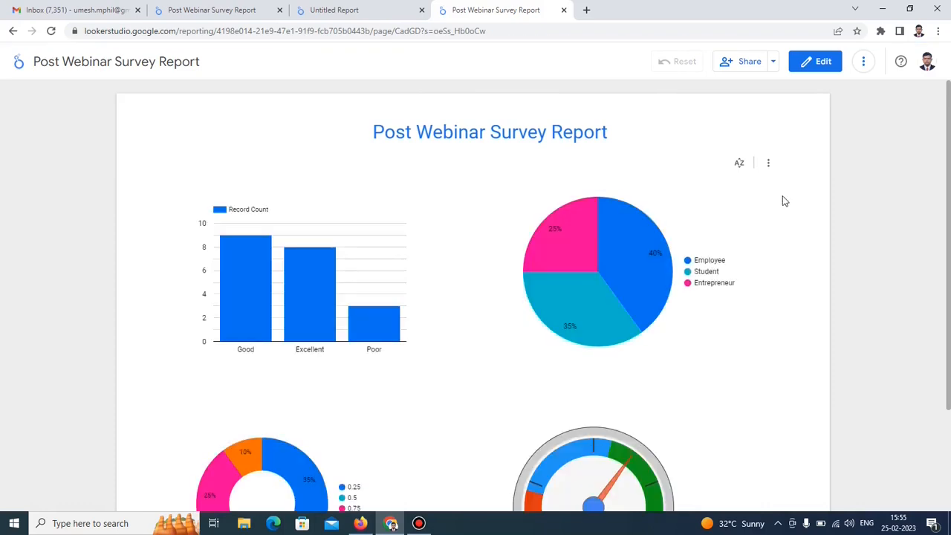
pyautogui.scroll(-2, 751, 238)
pyautogui.moveTo(300, 366)
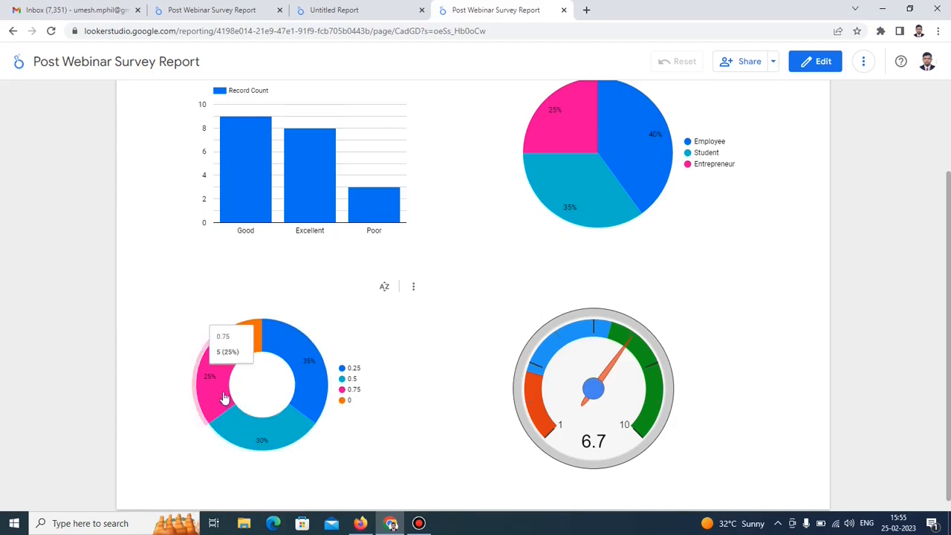
pyautogui.moveTo(240, 203)
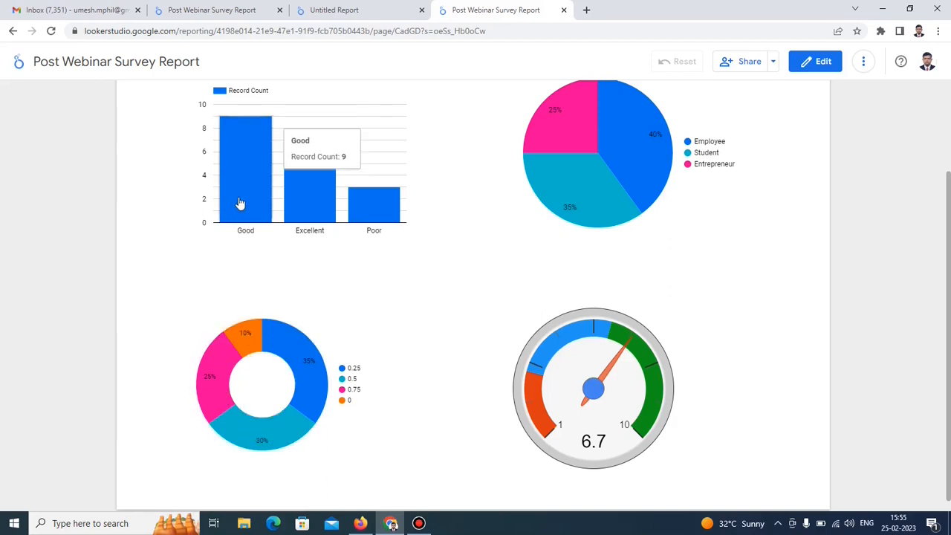
pyautogui.moveTo(295, 203)
pyautogui.moveTo(372, 214)
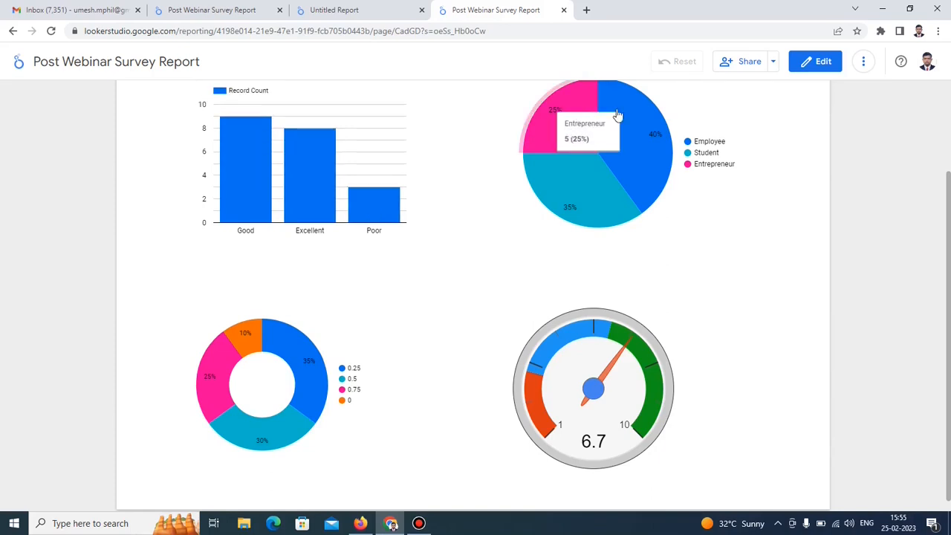
pyautogui.moveTo(646, 139)
pyautogui.moveTo(599, 197)
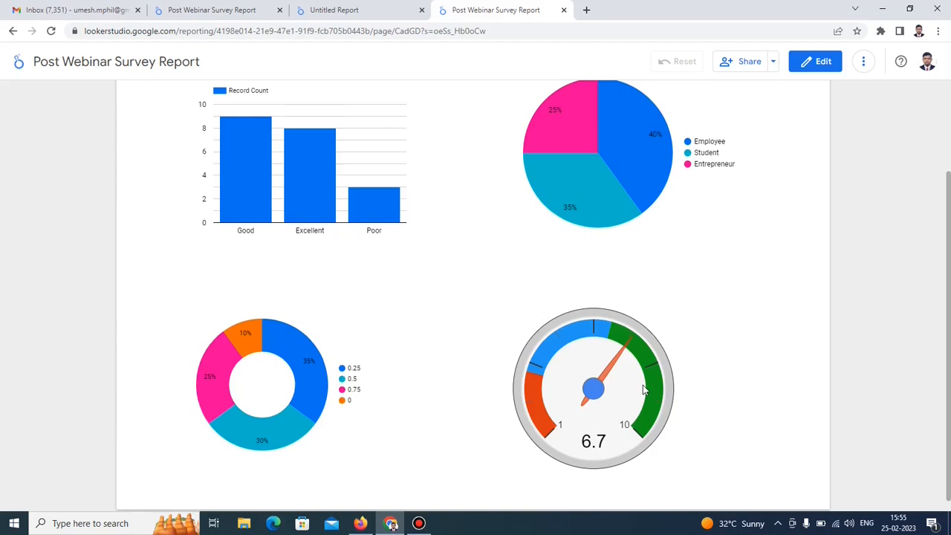
pyautogui.click(825, 62)
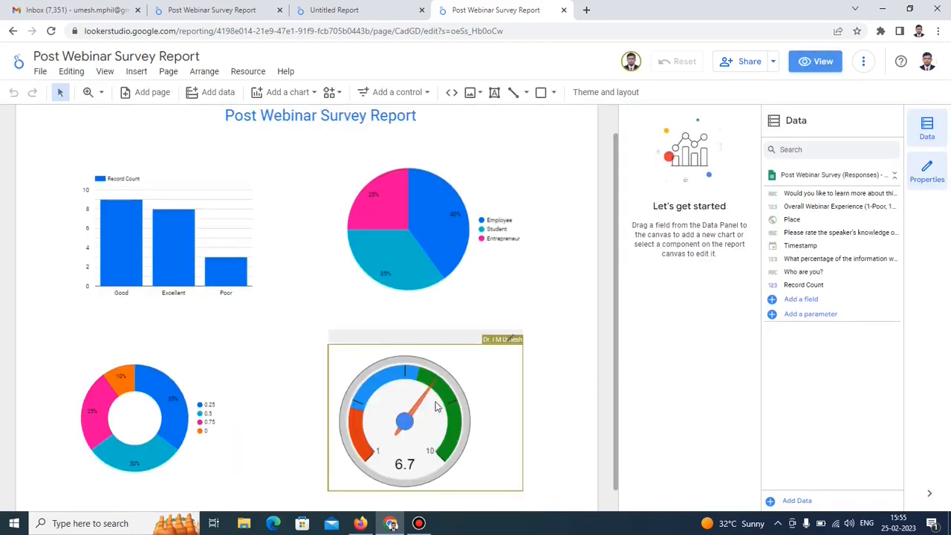
# Change the gauge metric's aggregation from Average to Max so it reads 10.
pyautogui.click(460, 416)
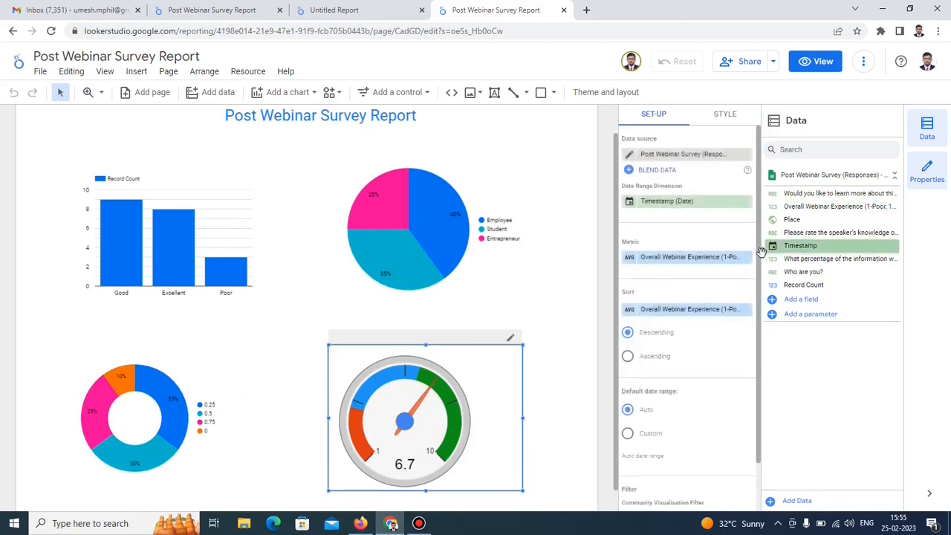
pyautogui.click(631, 261)
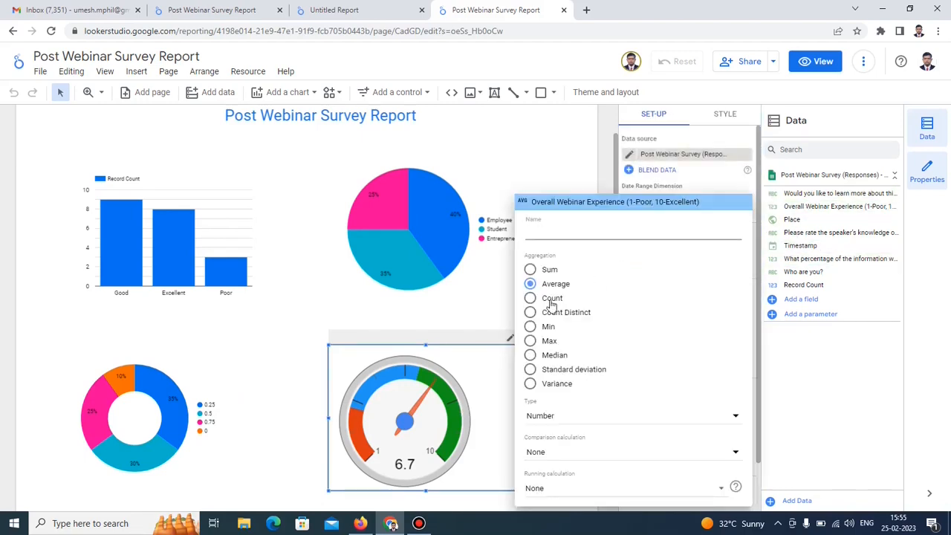
pyautogui.click(530, 327)
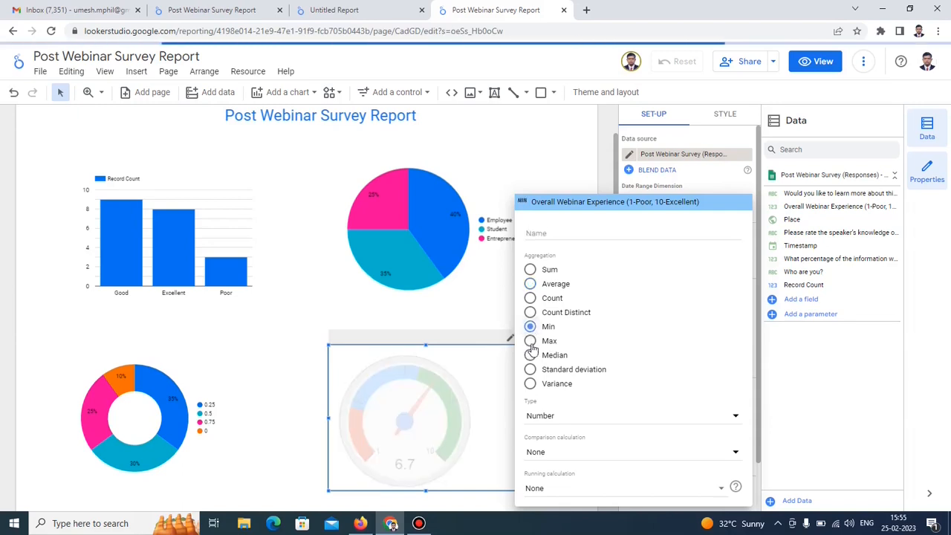
pyautogui.click(531, 344)
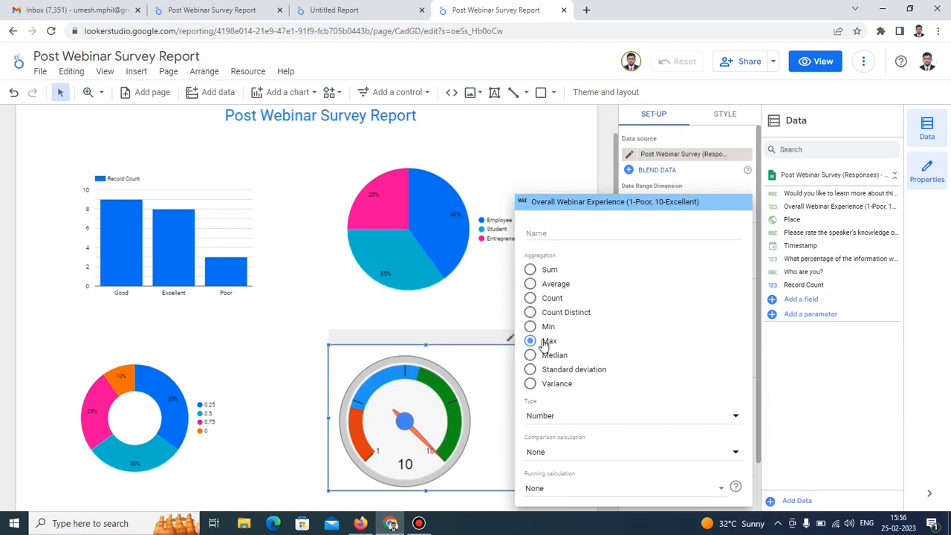
pyautogui.click(567, 158)
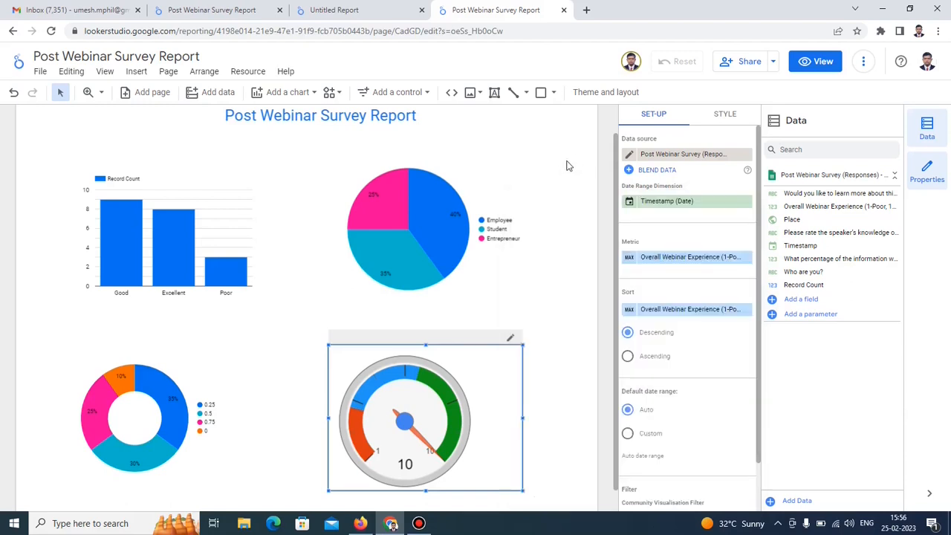